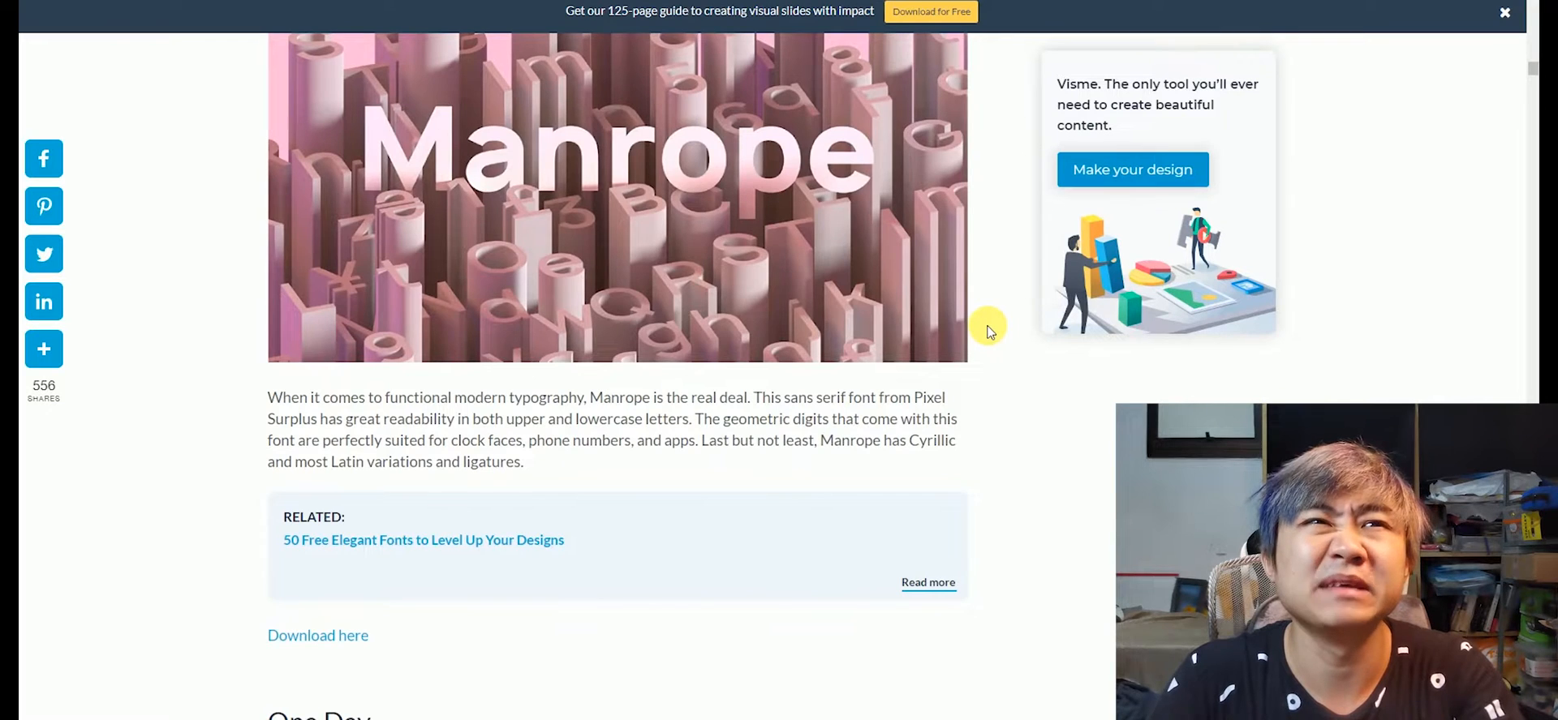
# Open the download page for the One Day font from the free-fonts article
pyautogui.scroll(-7, 982, 329)
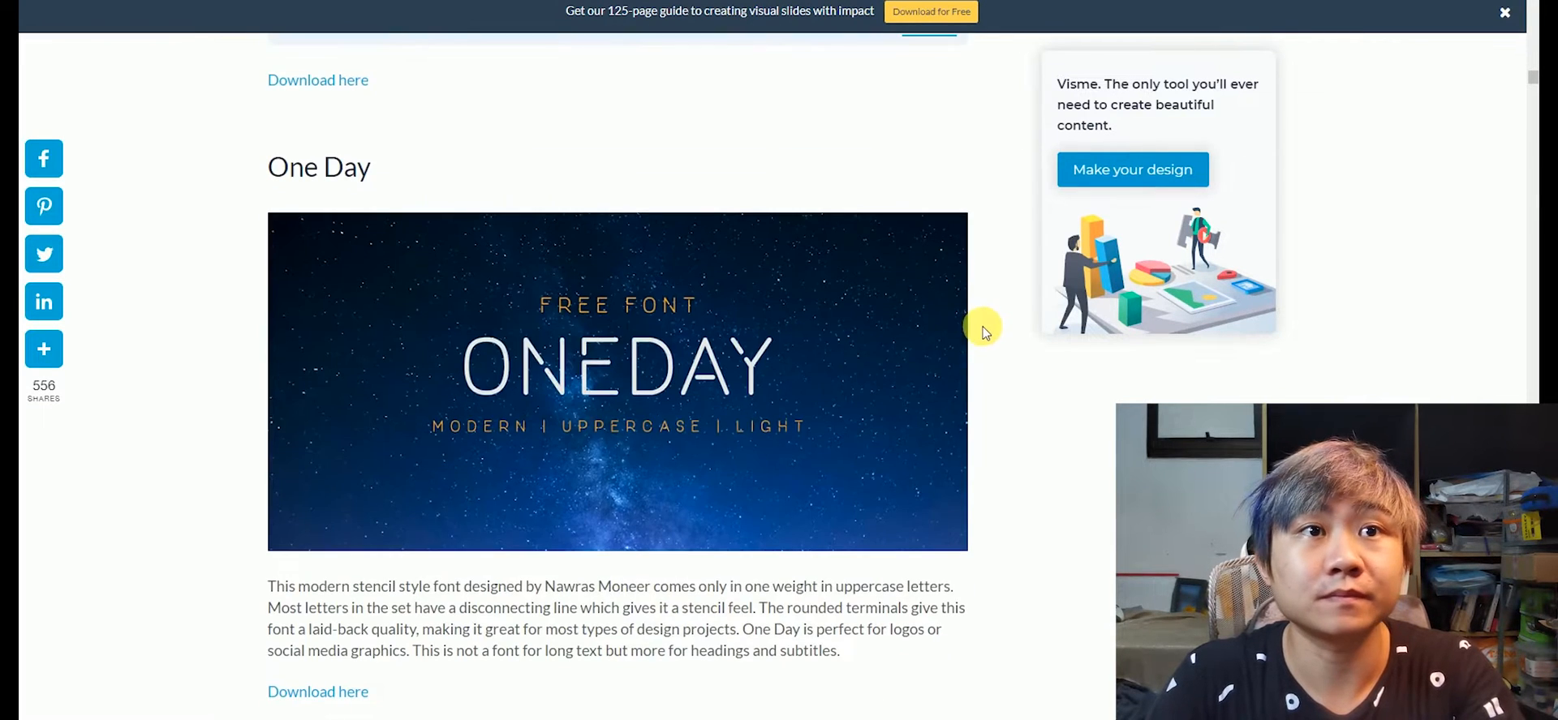
pyautogui.scroll(-1, 436, 472)
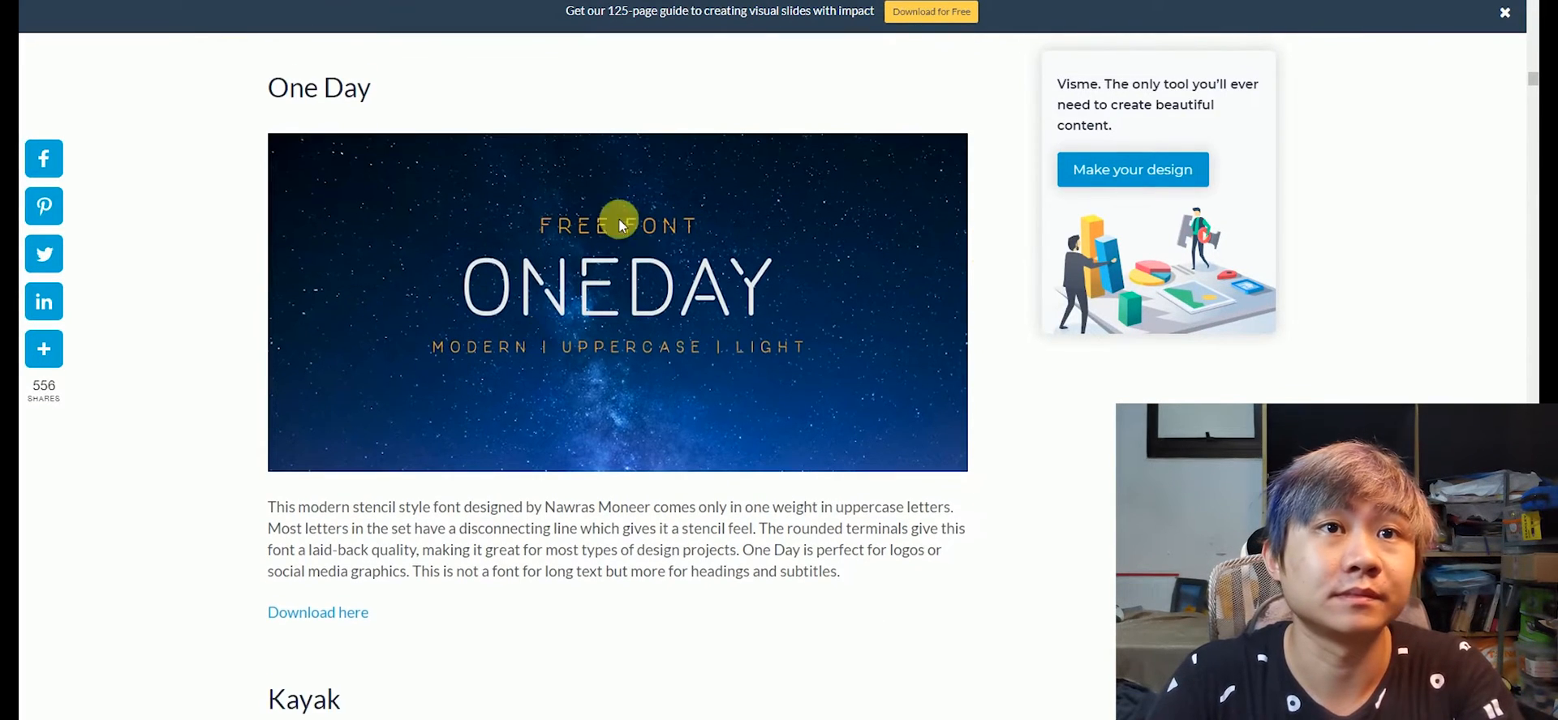
pyautogui.click(322, 614)
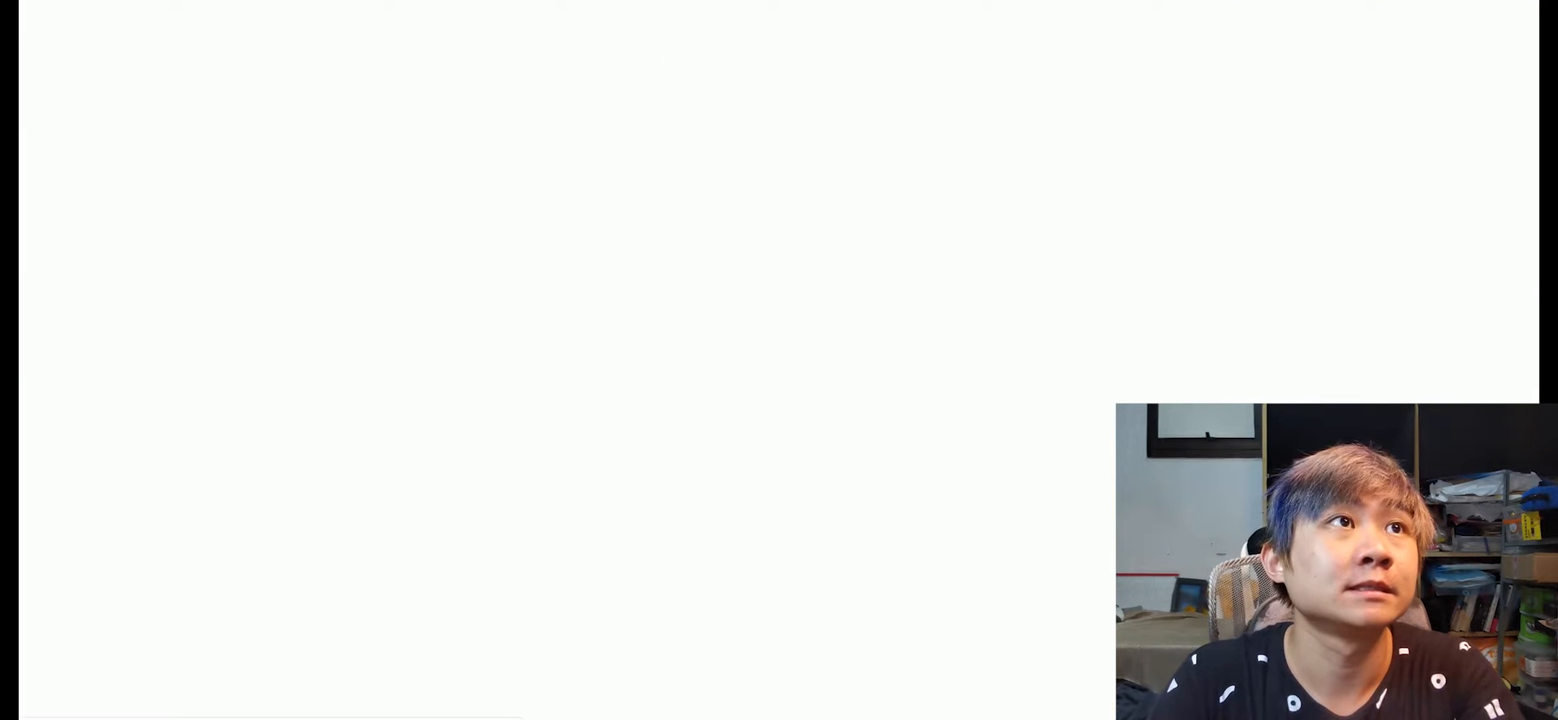
# Examine the One Day font's Behance project page for a free download link
pyautogui.scroll(-1, 844, 180)
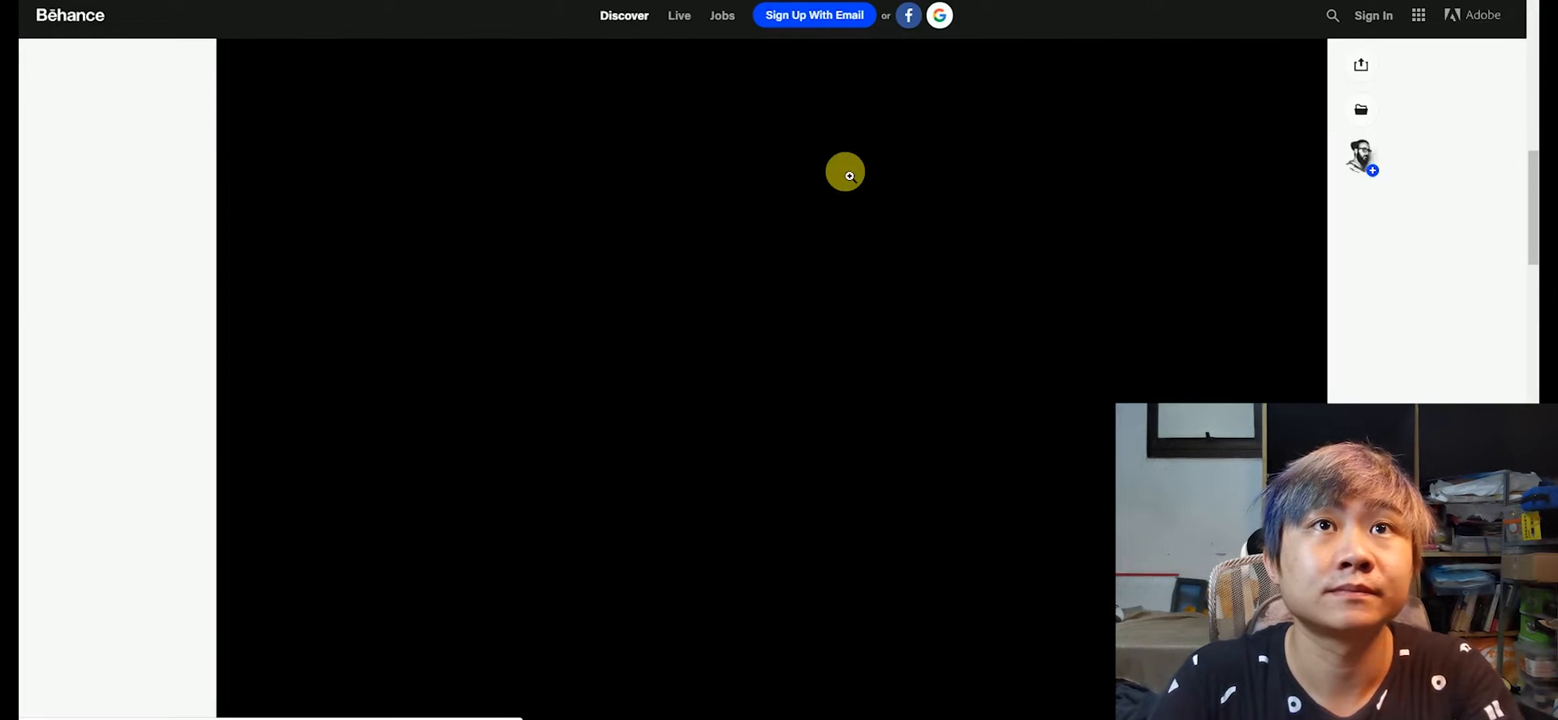
pyautogui.scroll(-5, 849, 176)
pyautogui.scroll(14, 849, 176)
pyautogui.scroll(-10, 880, 161)
pyautogui.scroll(-20, 895, 160)
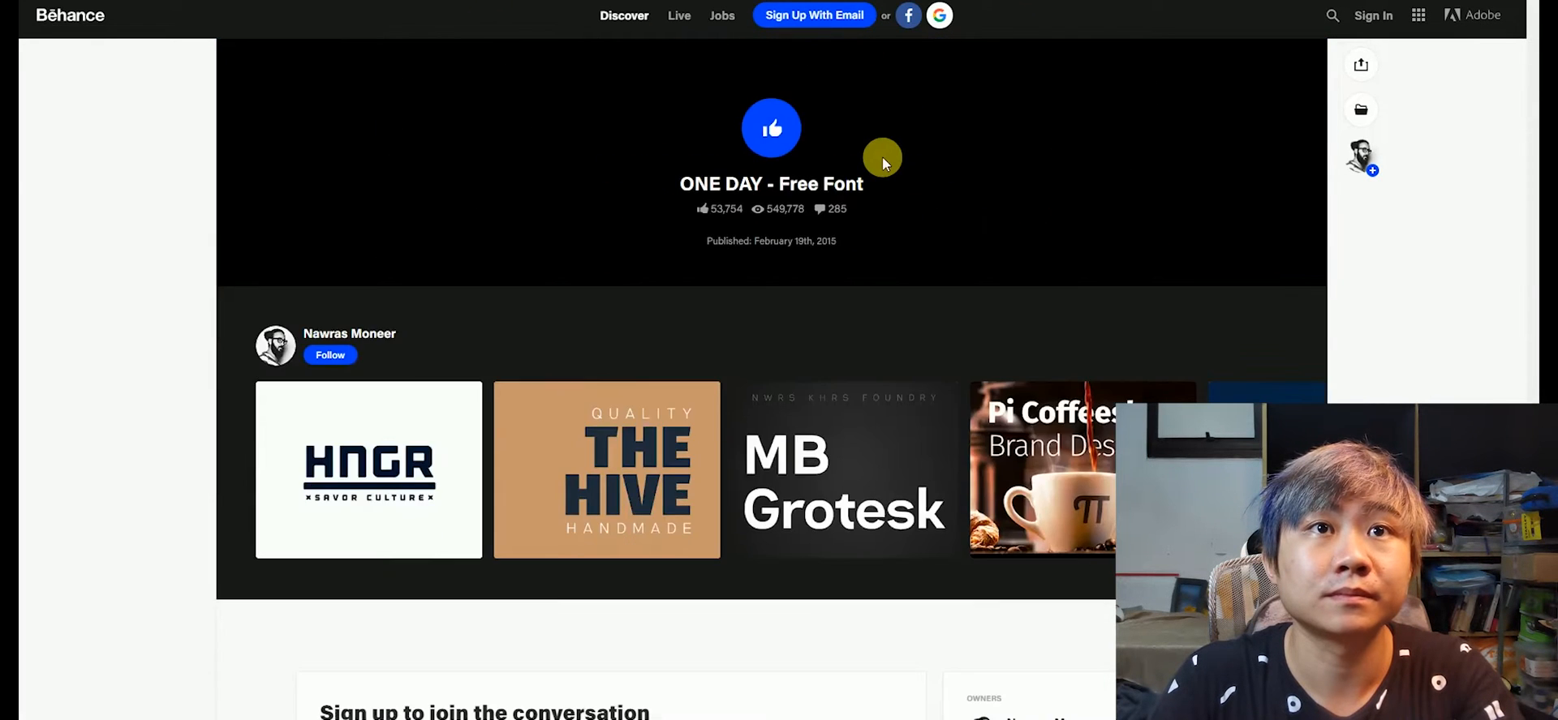
pyautogui.scroll(4, 883, 161)
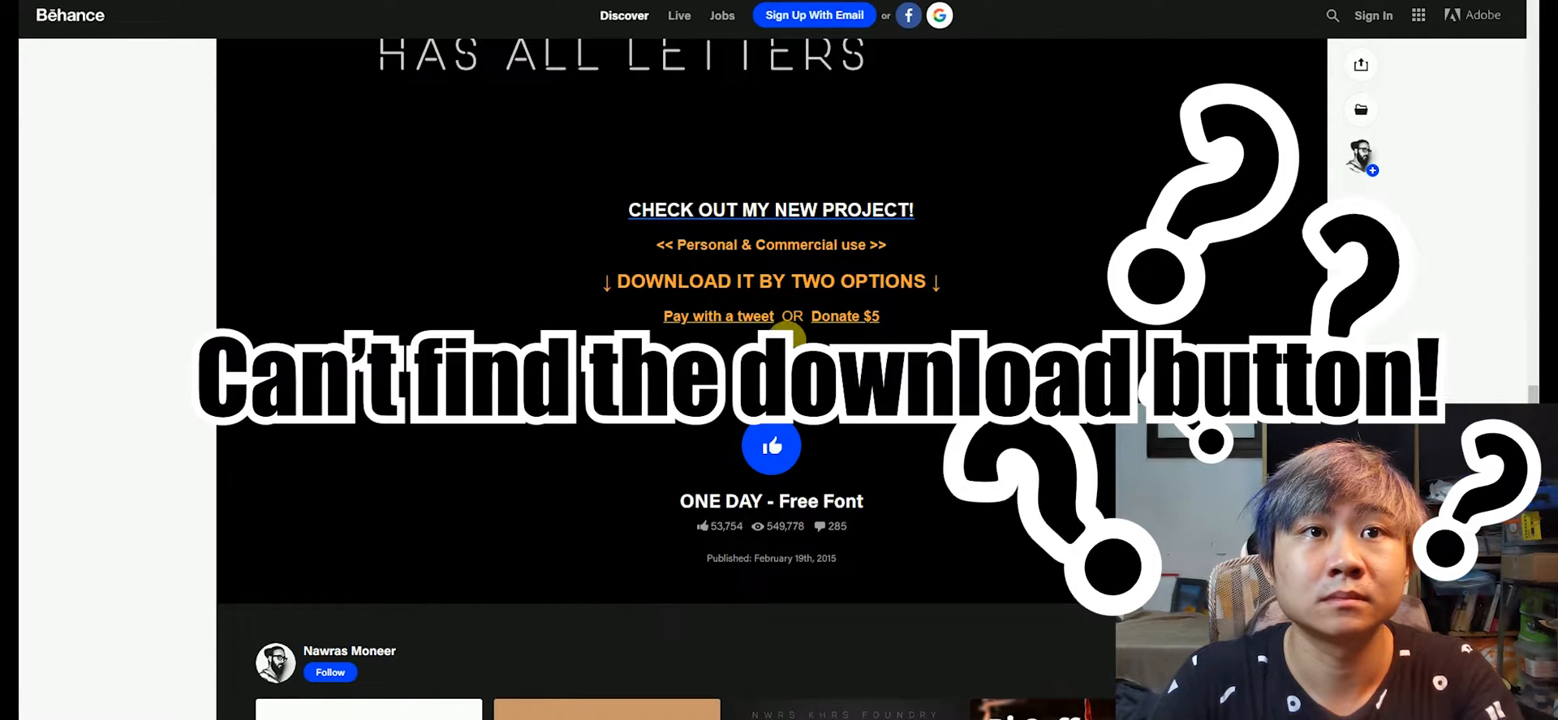
pyautogui.scroll(-10, 786, 331)
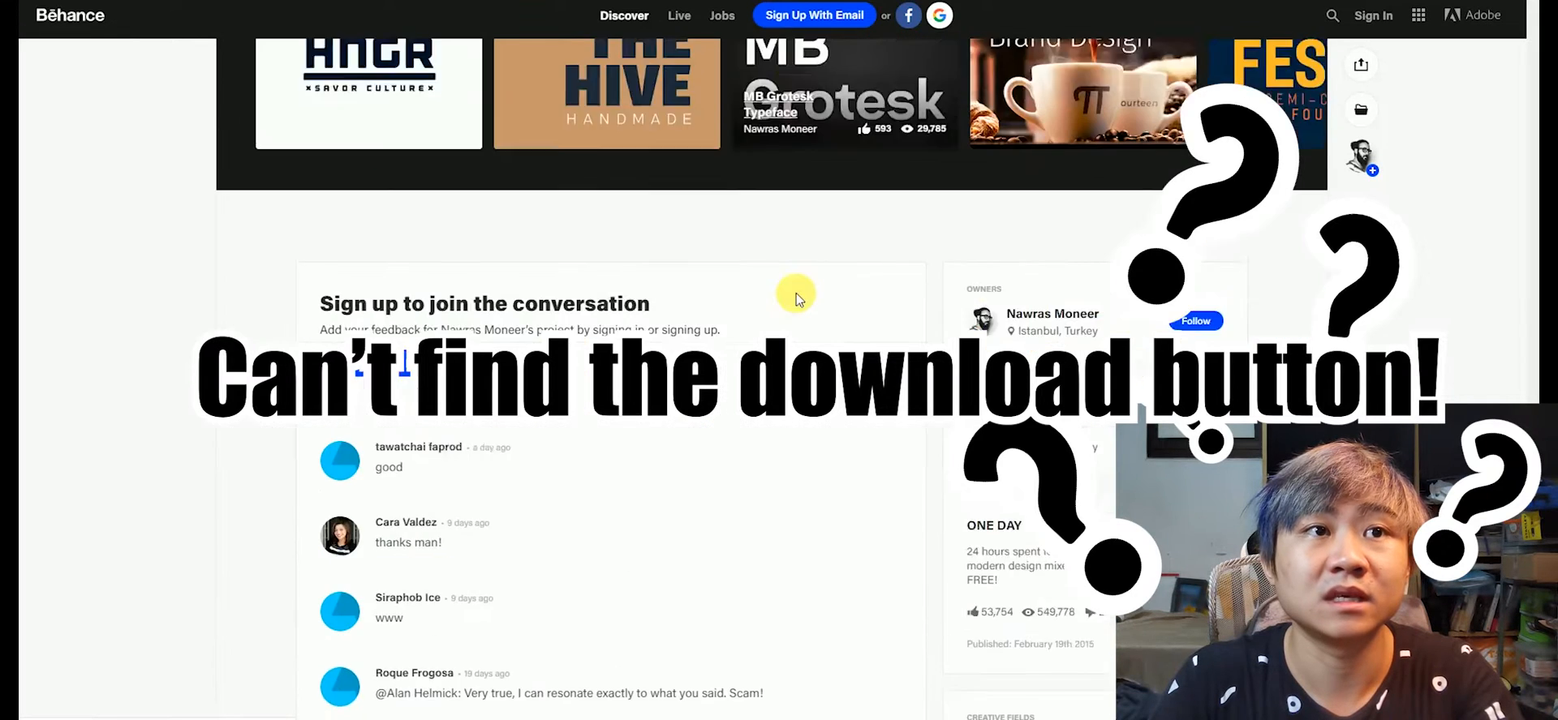
pyautogui.scroll(-1, 795, 299)
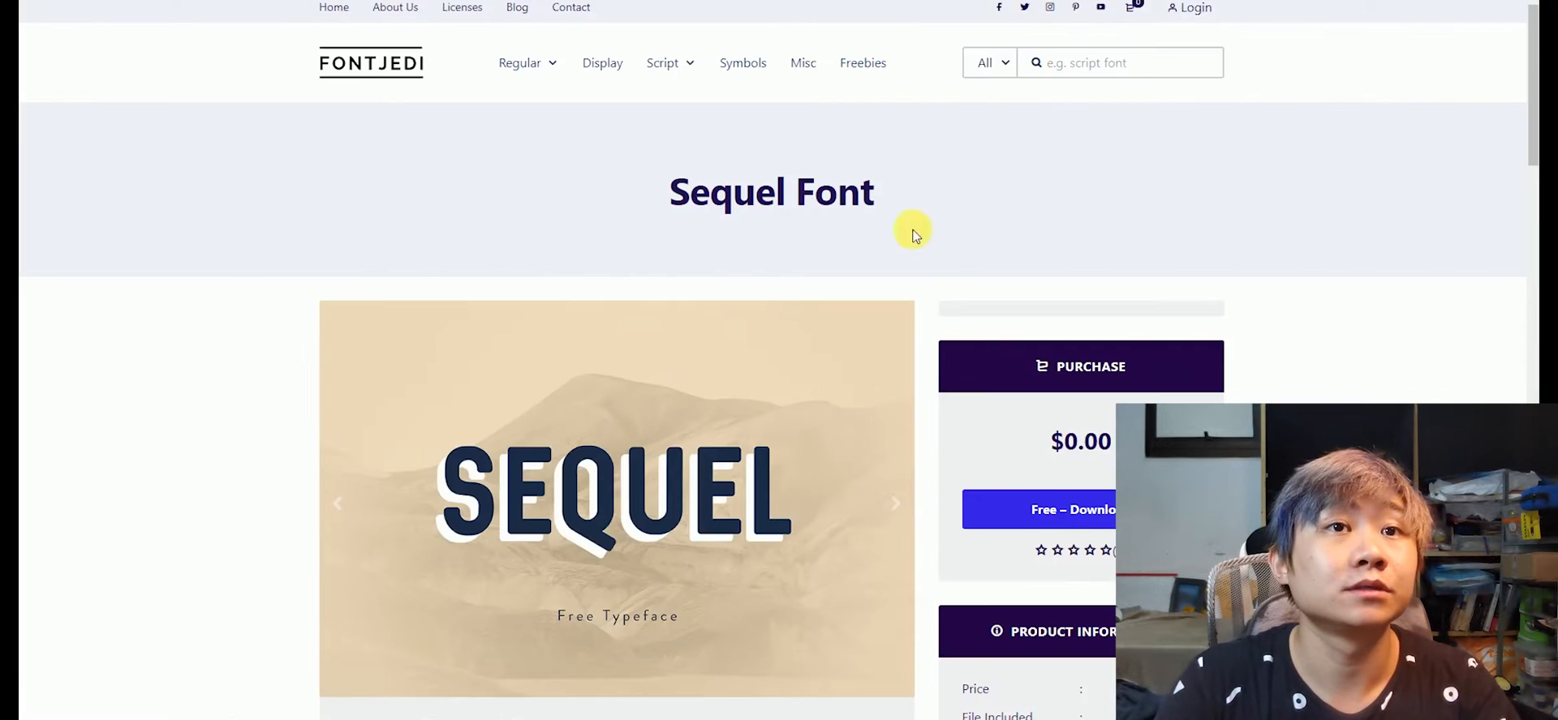
# Look over the Sequel font page on Fontjedi and try its free download through the checkout form
pyautogui.scroll(-5, 948, 161)
pyautogui.scroll(-6, 948, 161)
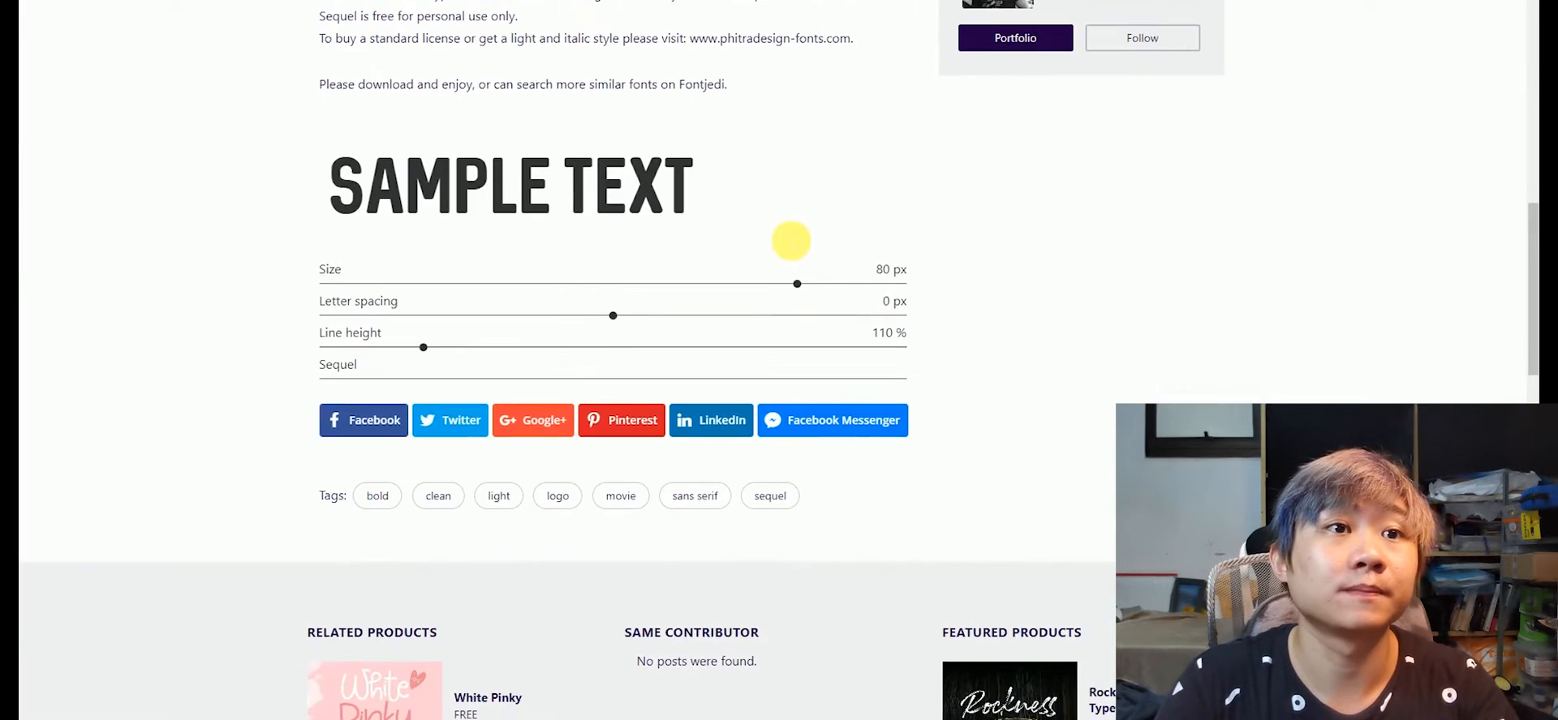
pyautogui.scroll(-7, 616, 349)
pyautogui.scroll(15, 615, 333)
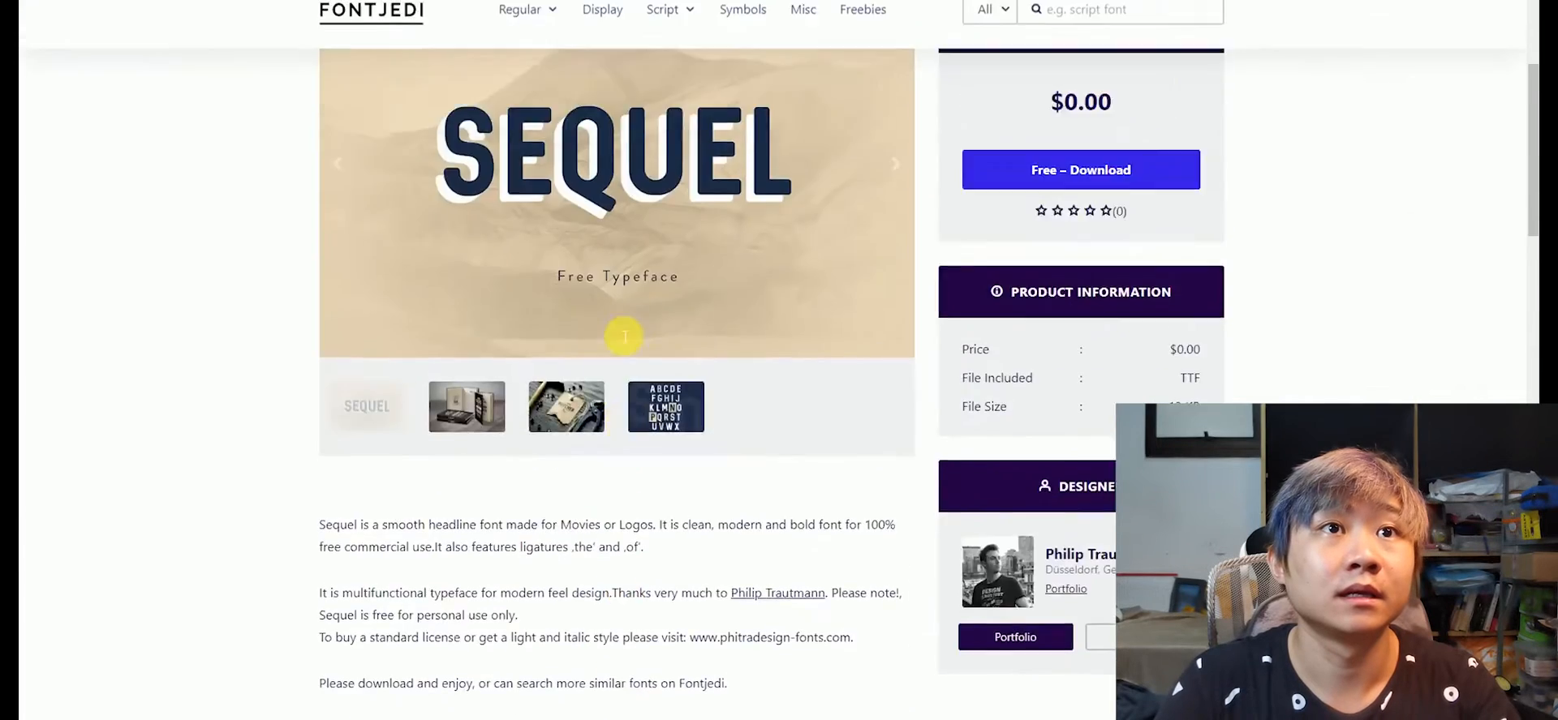
pyautogui.scroll(-2, 625, 338)
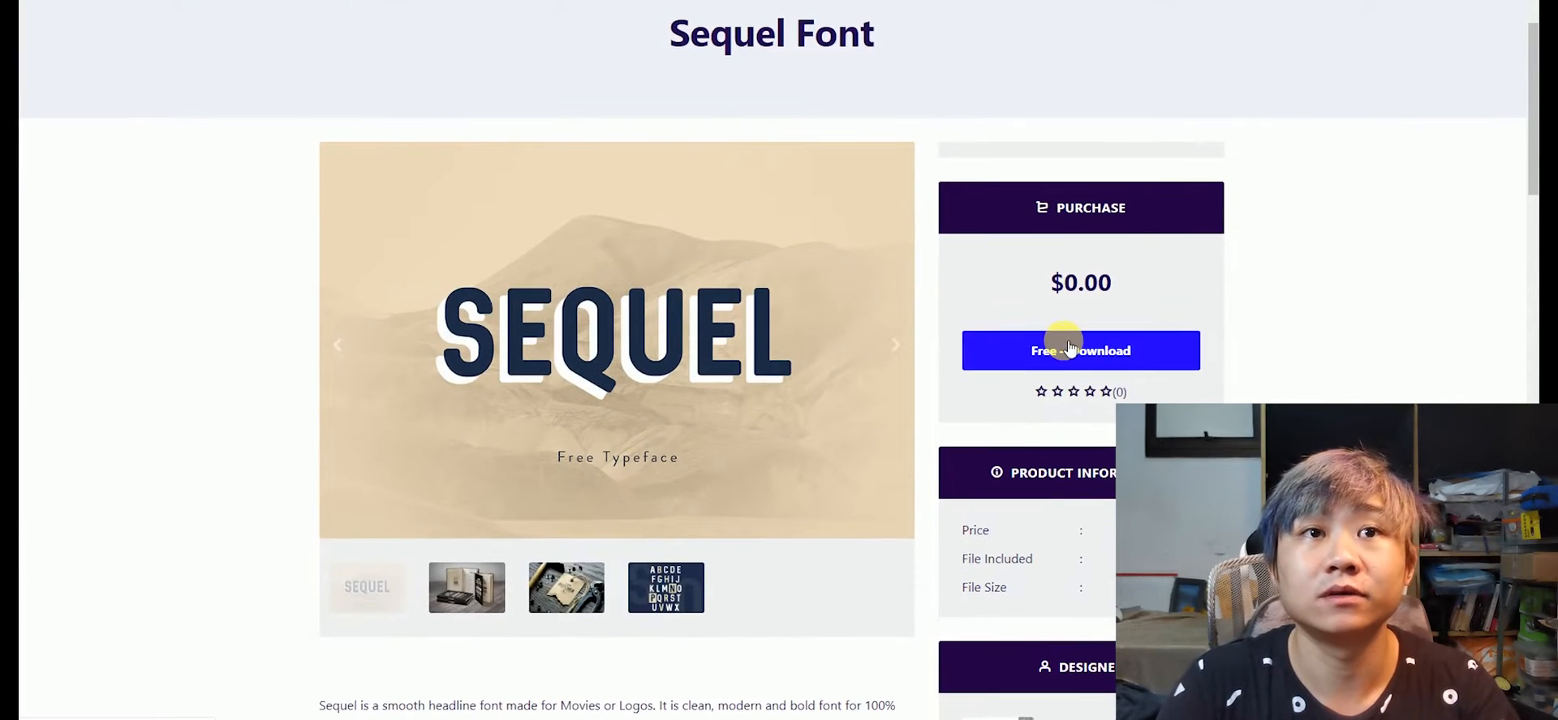
pyautogui.click(1068, 349)
pyautogui.scroll(-8, 1249, 359)
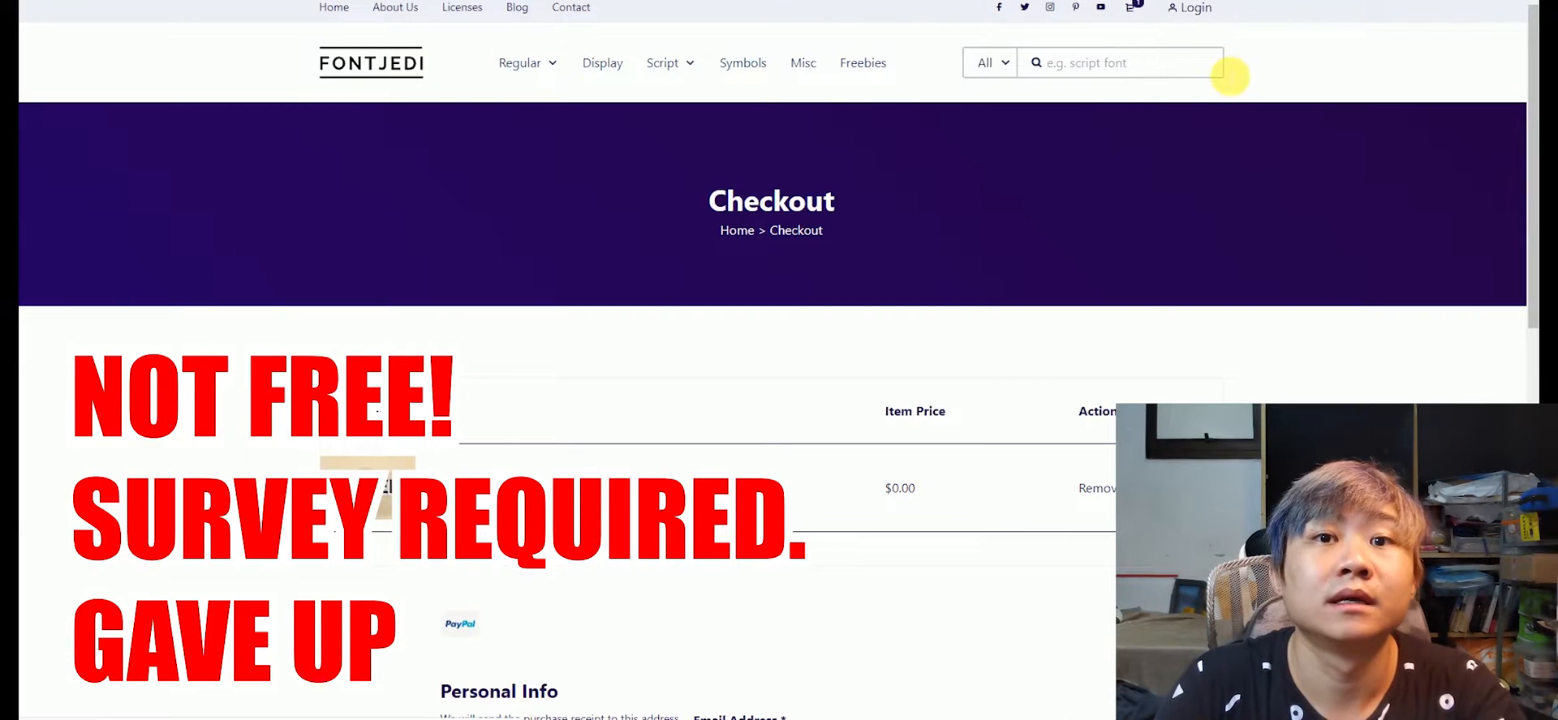
pyautogui.scroll(-5, 1179, 138)
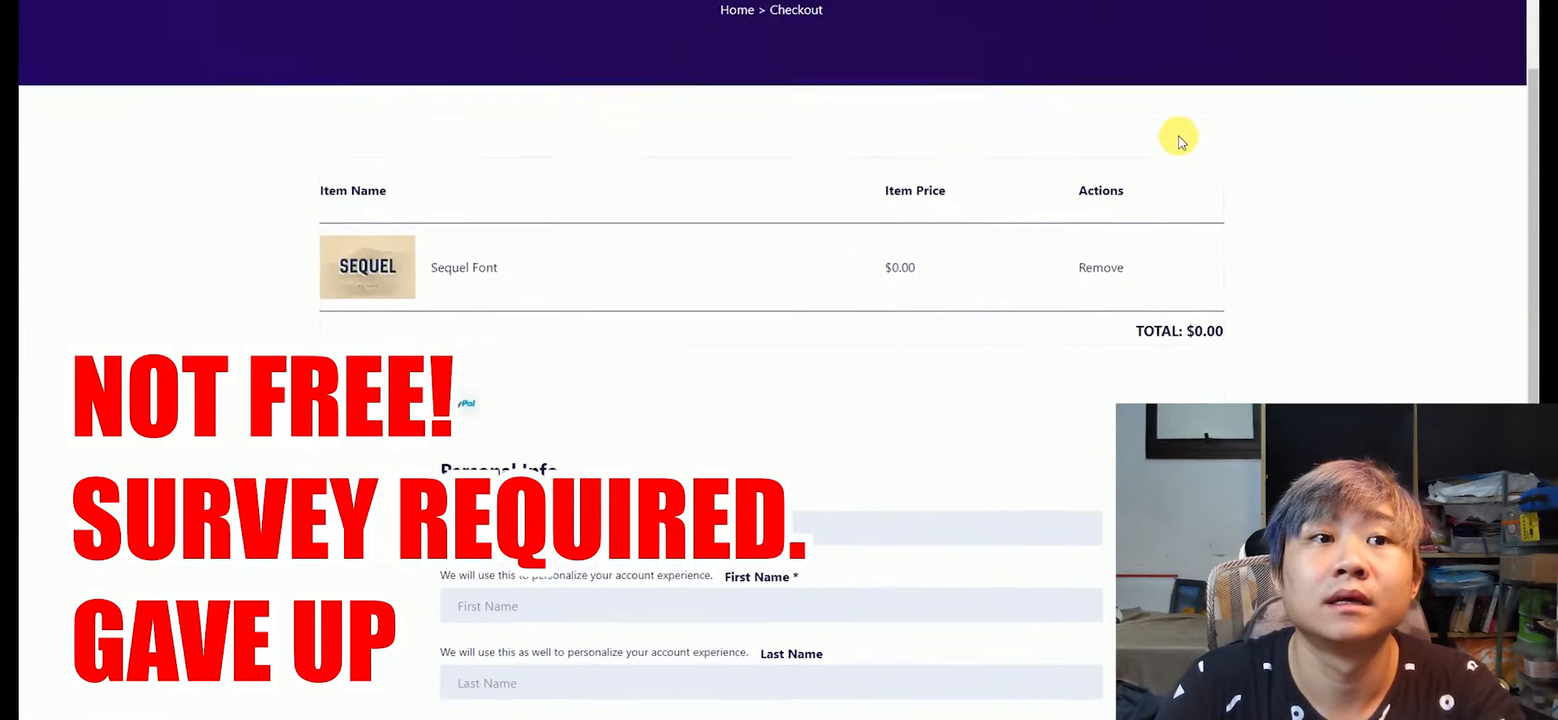
pyautogui.scroll(-3, 1180, 134)
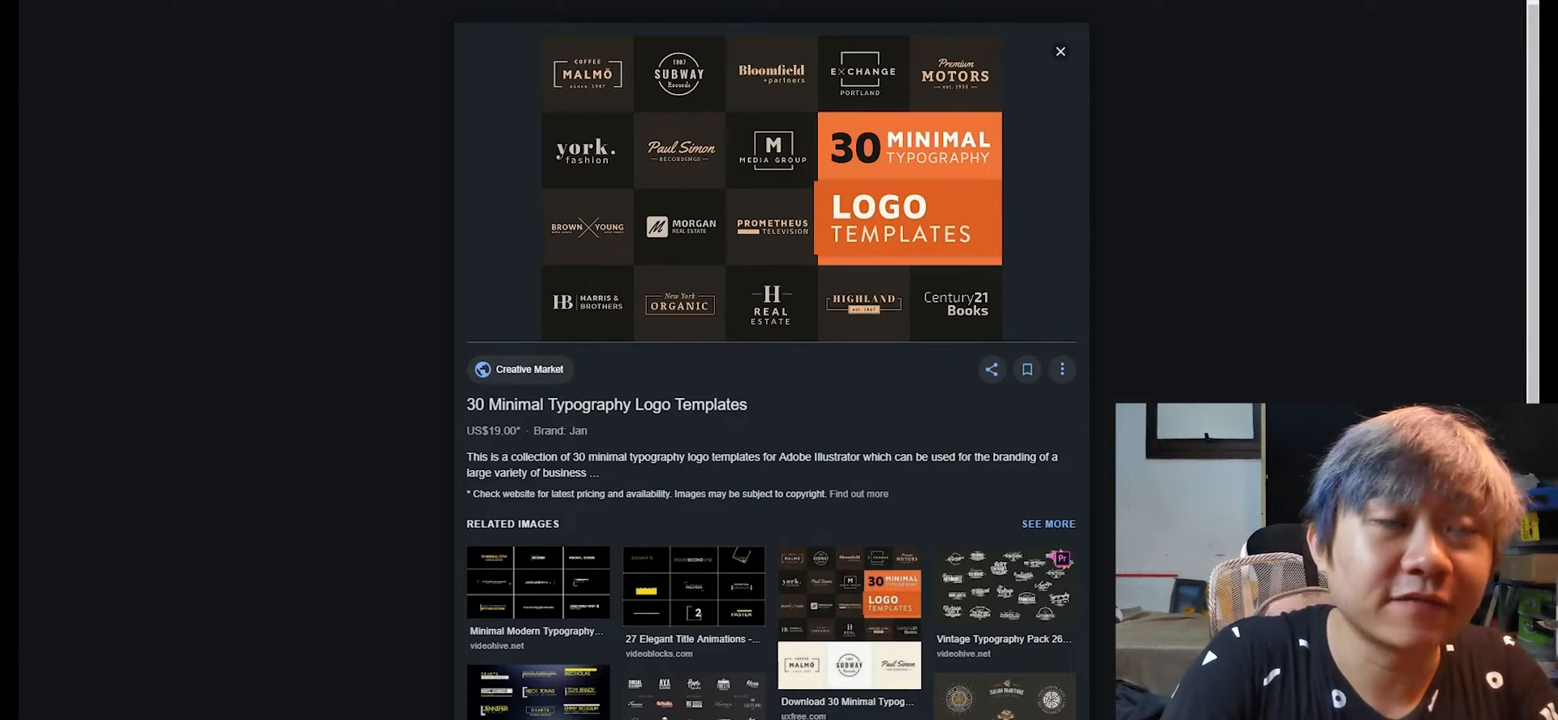
# Go to the DaFont website and open the Basic > Sans serif font category
pyautogui.write('dafont')
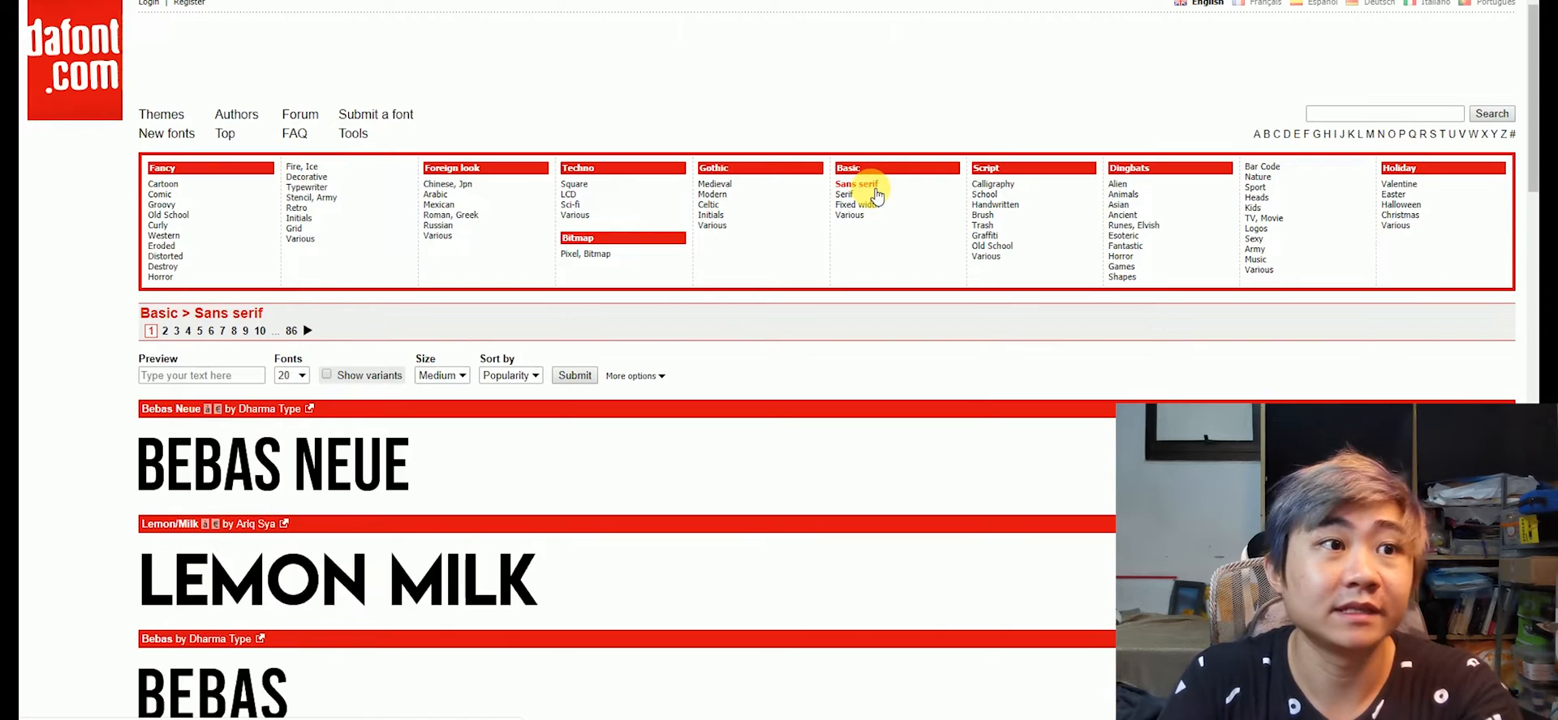
pyautogui.scroll(-1, 883, 201)
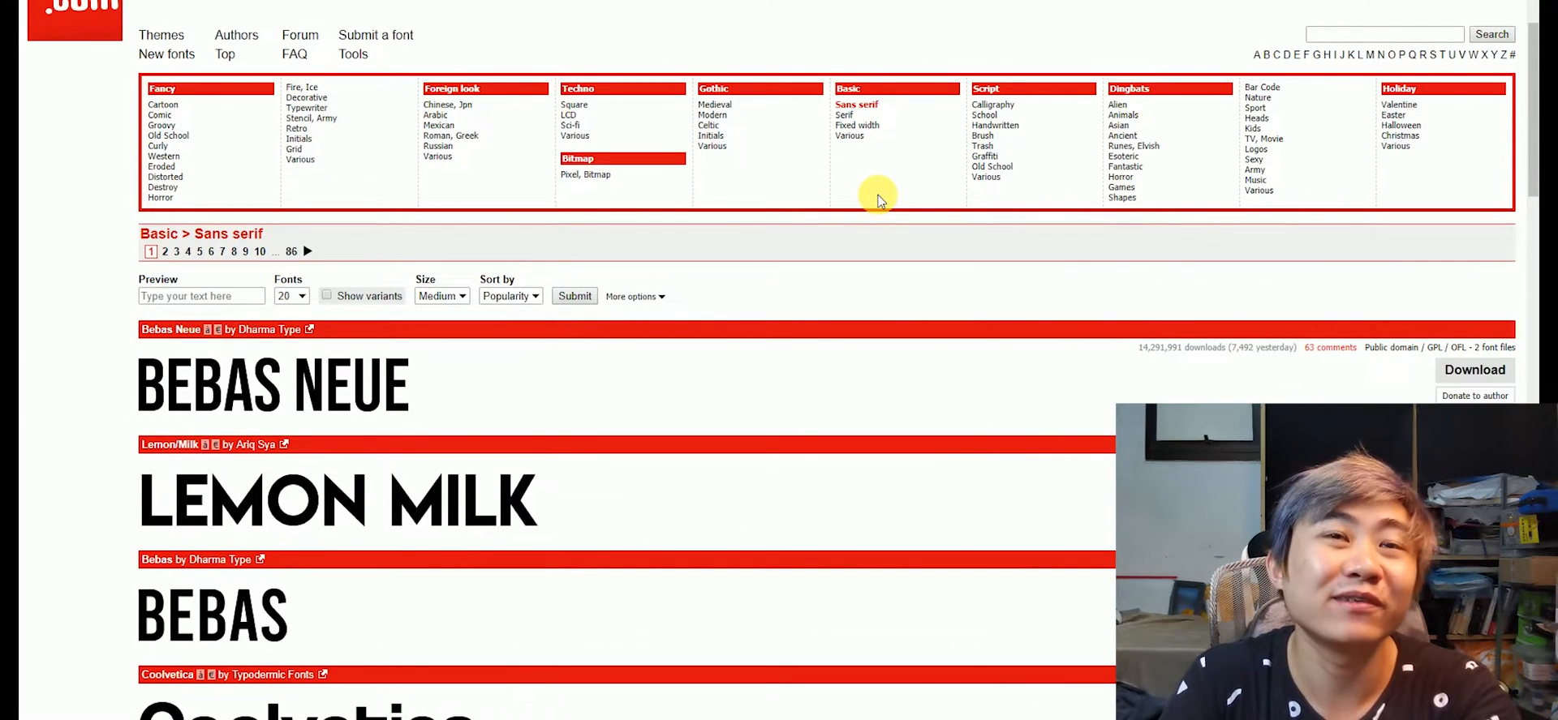
pyautogui.scroll(-2, 878, 199)
pyautogui.scroll(3, 878, 200)
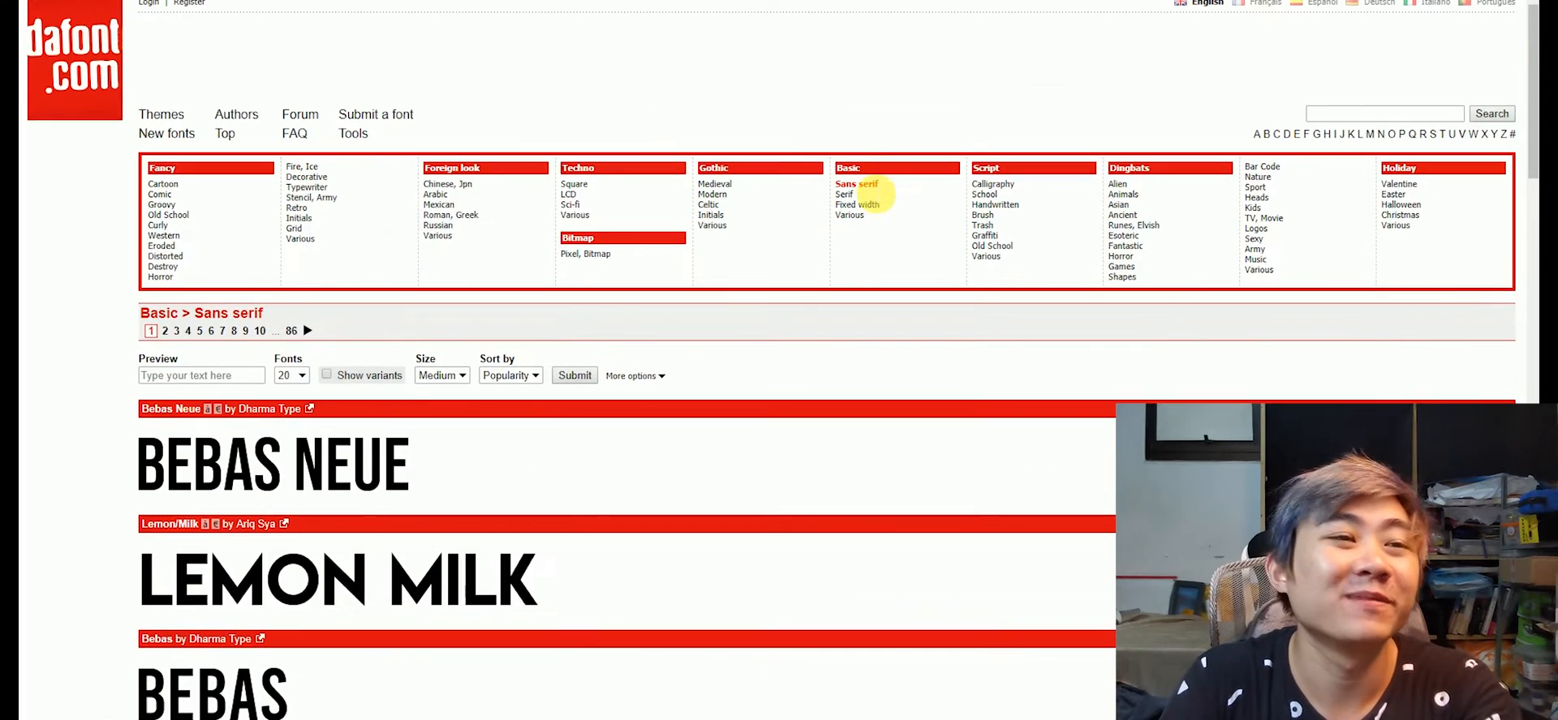
# Look through the sans serif fonts sorted by popularity for a suitable bold typeface
pyautogui.scroll(-4, 333, 401)
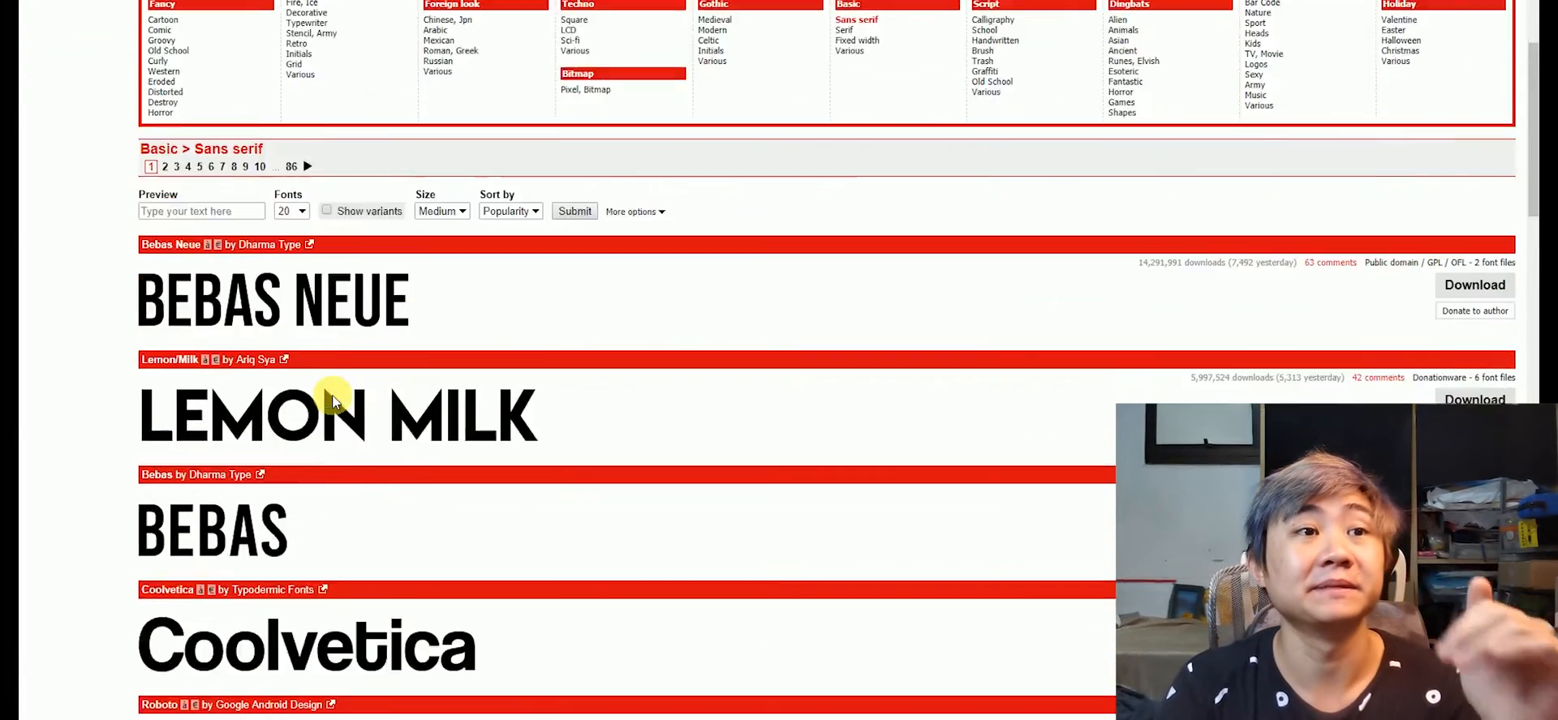
pyautogui.scroll(-5, 327, 391)
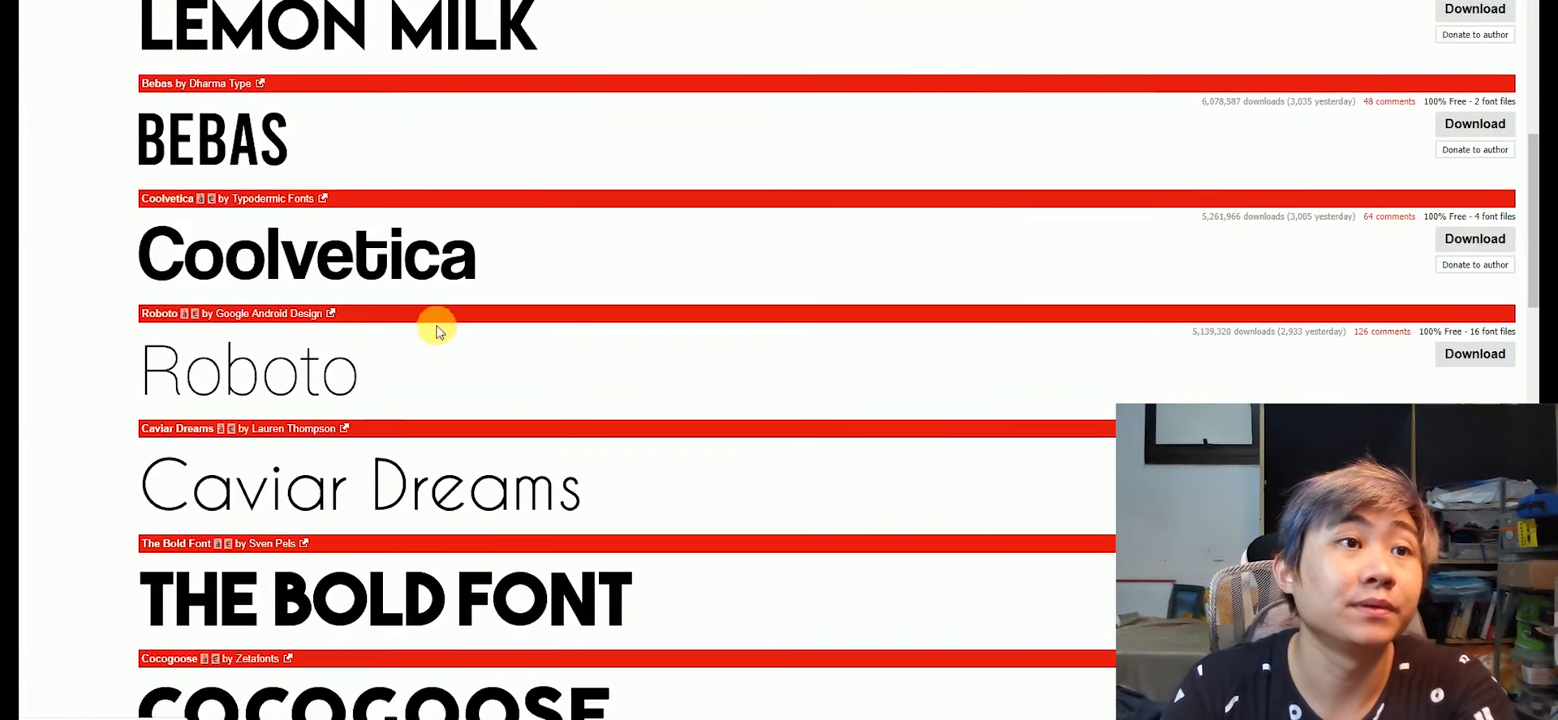
pyautogui.scroll(-1, 463, 341)
pyautogui.scroll(-3, 487, 260)
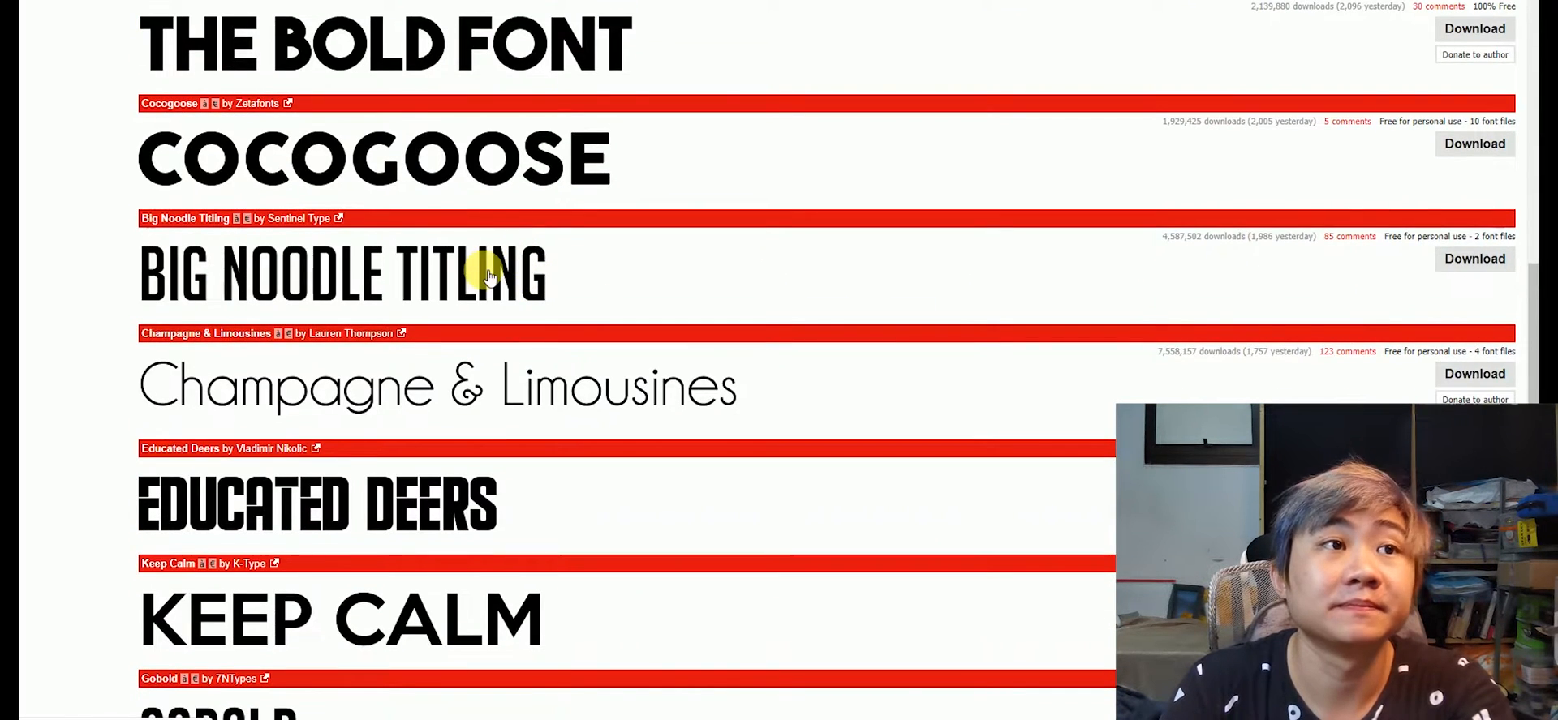
pyautogui.scroll(-10, 657, 352)
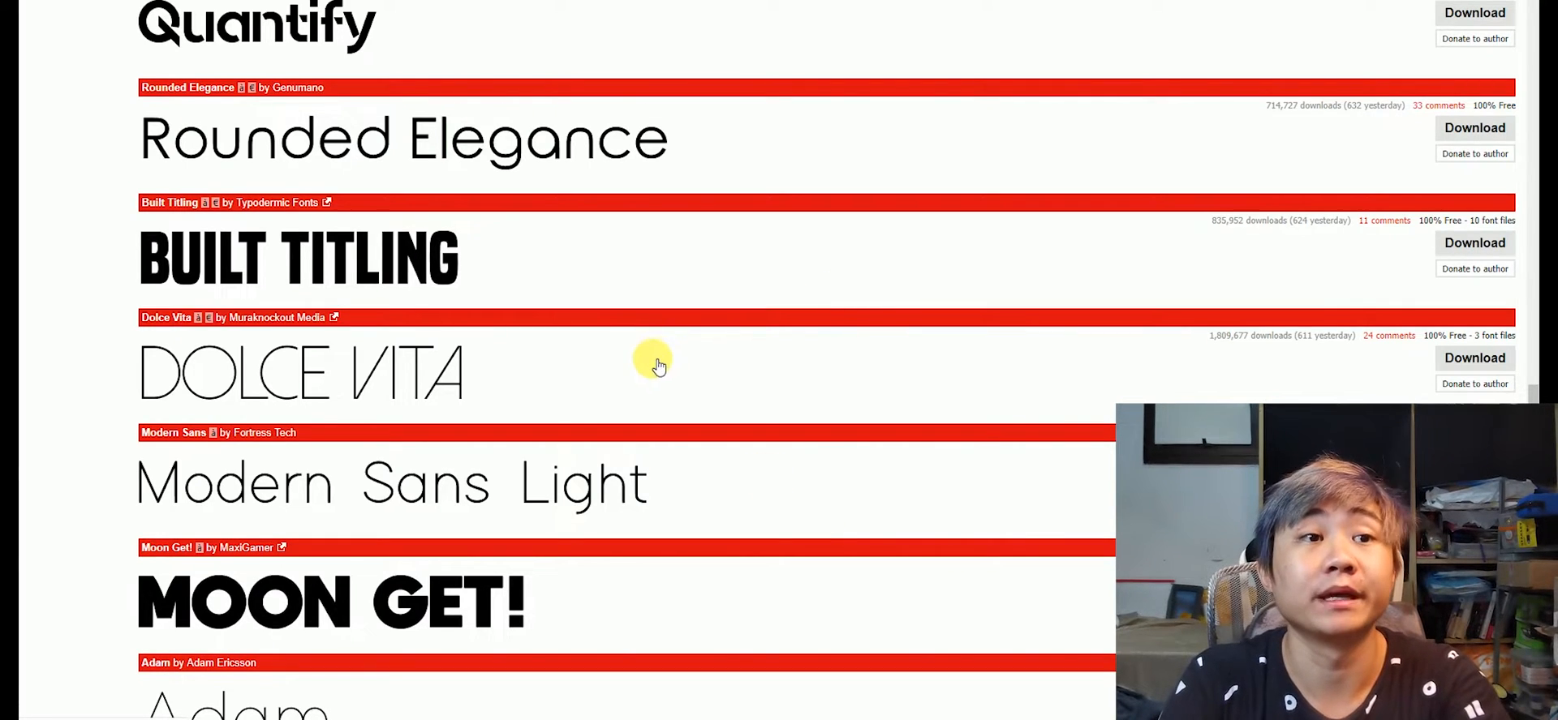
pyautogui.scroll(-4, 658, 367)
pyautogui.scroll(-4, 646, 357)
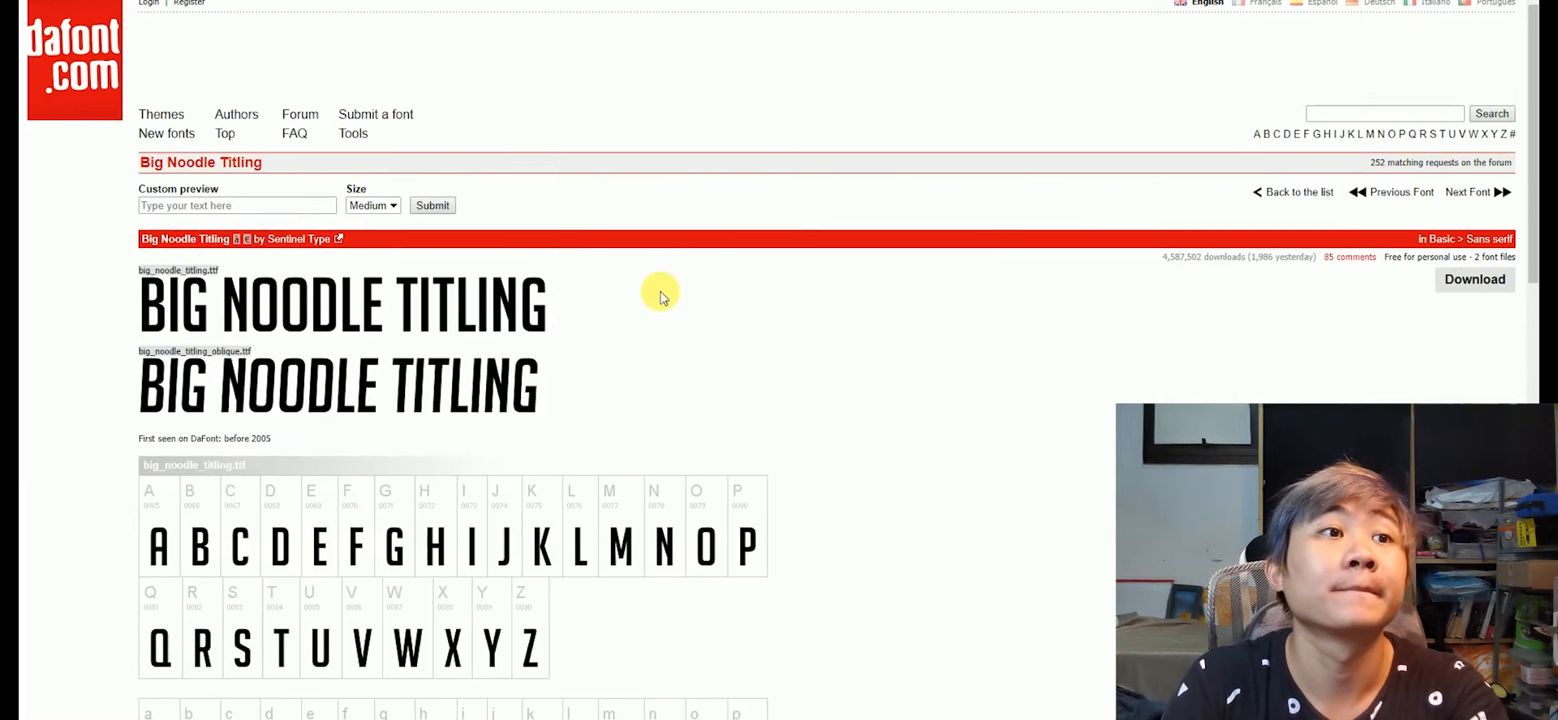
# Check the character set on the Big Noodle Titling font page and download the font
pyautogui.scroll(-2, 660, 293)
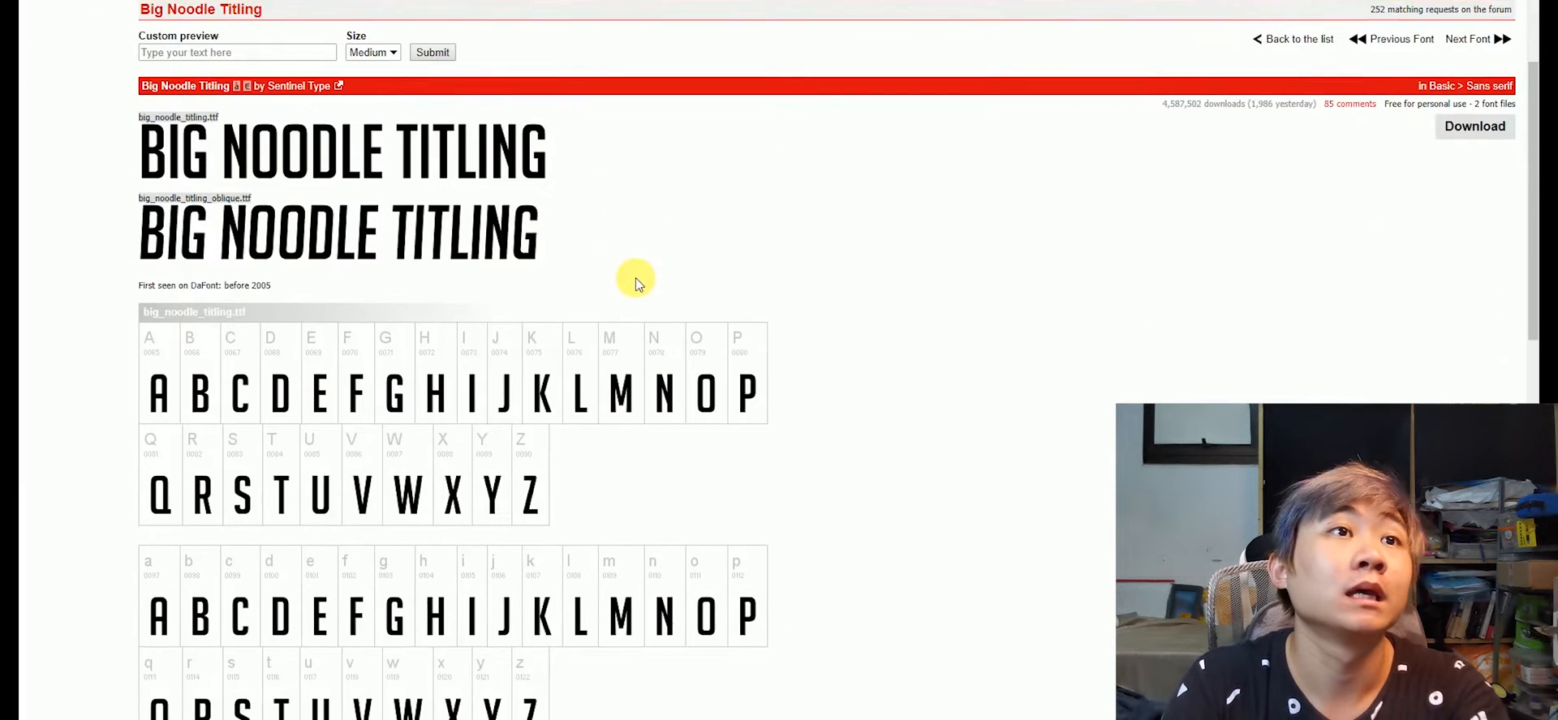
pyautogui.scroll(-2, 737, 254)
pyautogui.scroll(4, 859, 258)
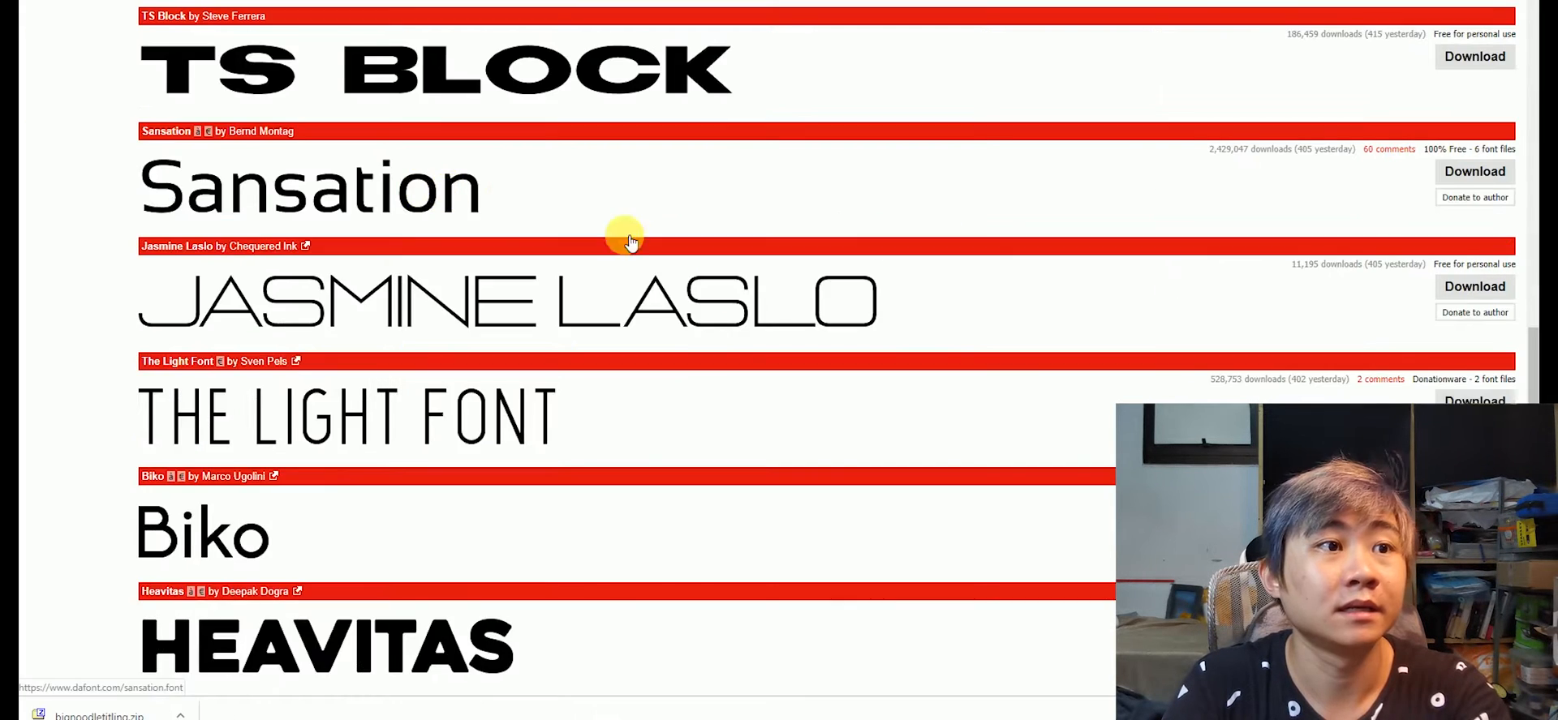
# Search DaFont for "blueprint" and look over the matching fonts
pyautogui.scroll(-5, 601, 240)
pyautogui.scroll(5, 573, 241)
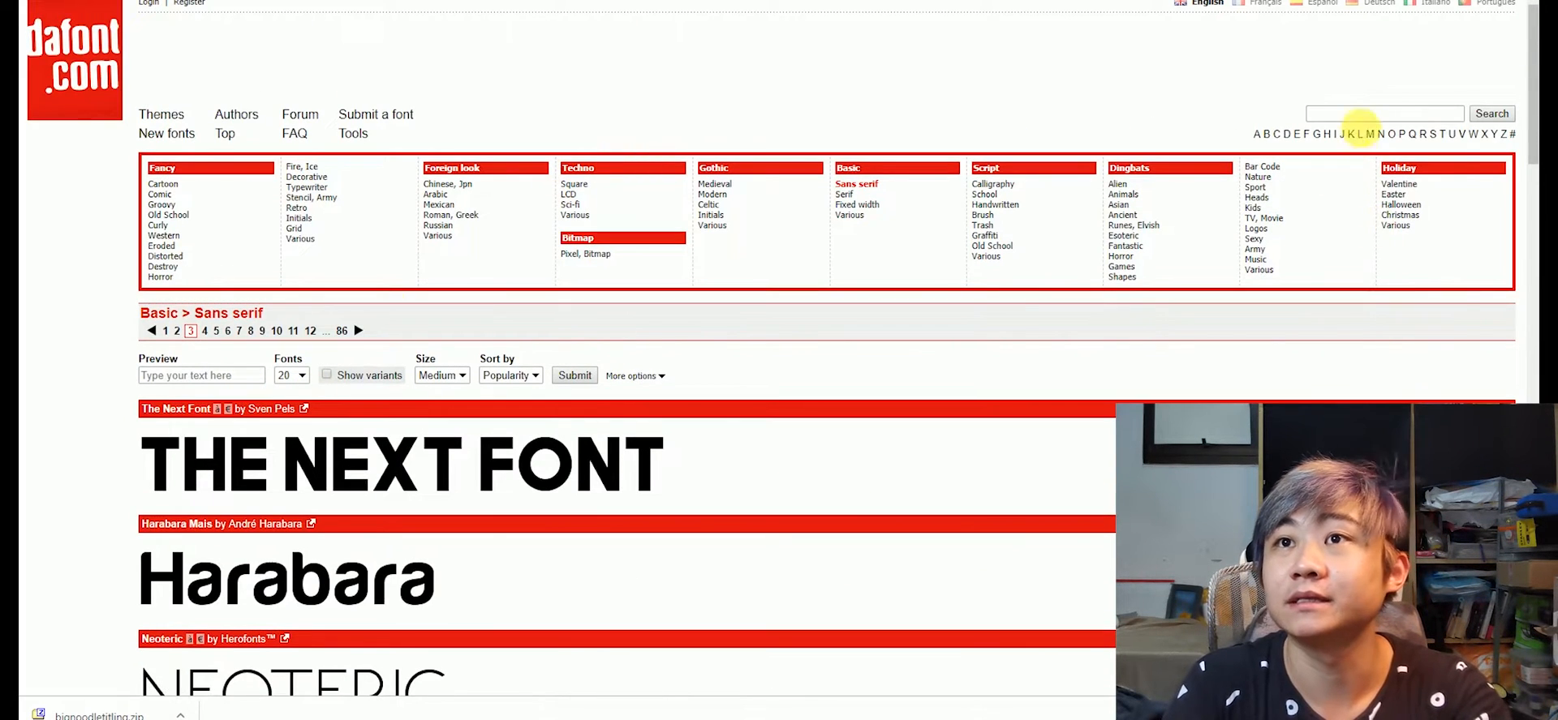
pyautogui.click(1357, 113)
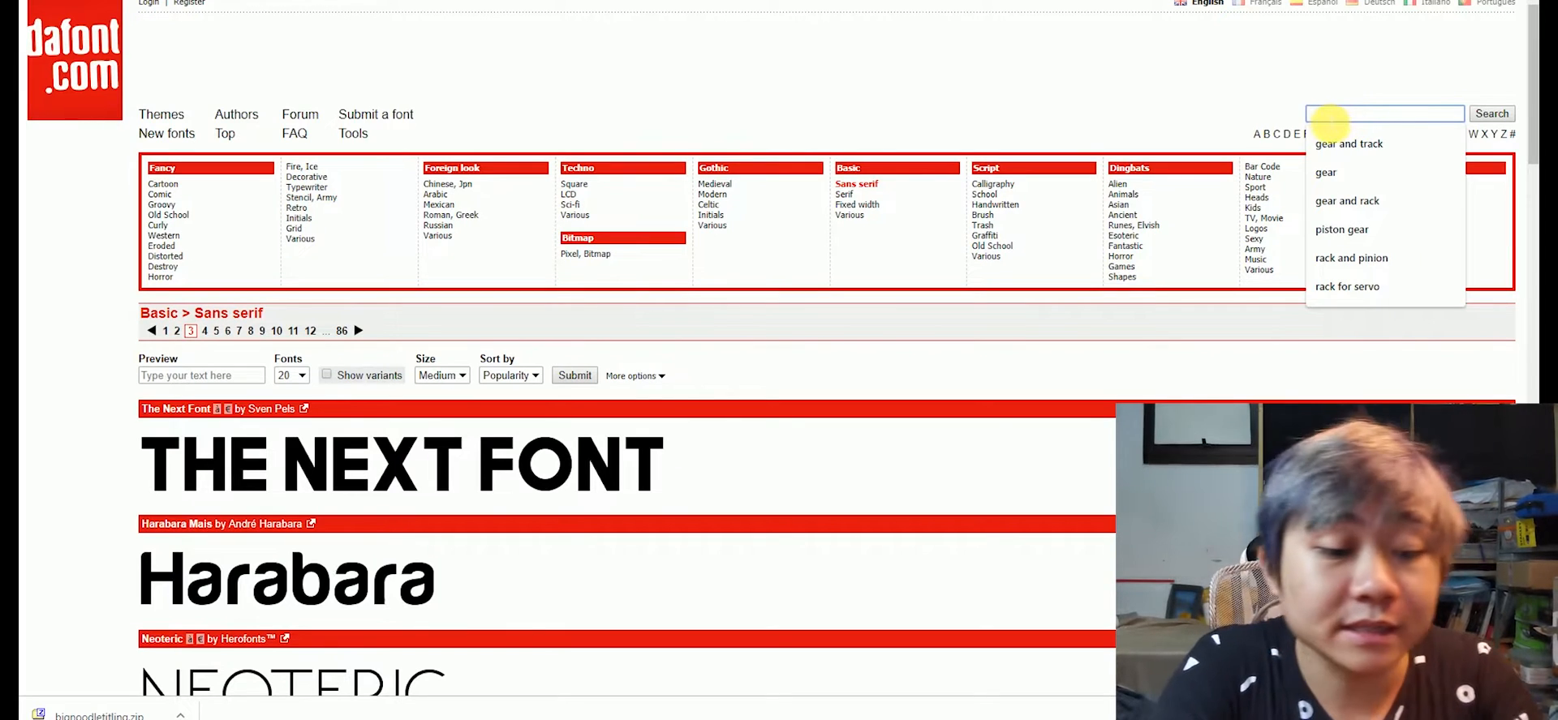
pyautogui.write('b')
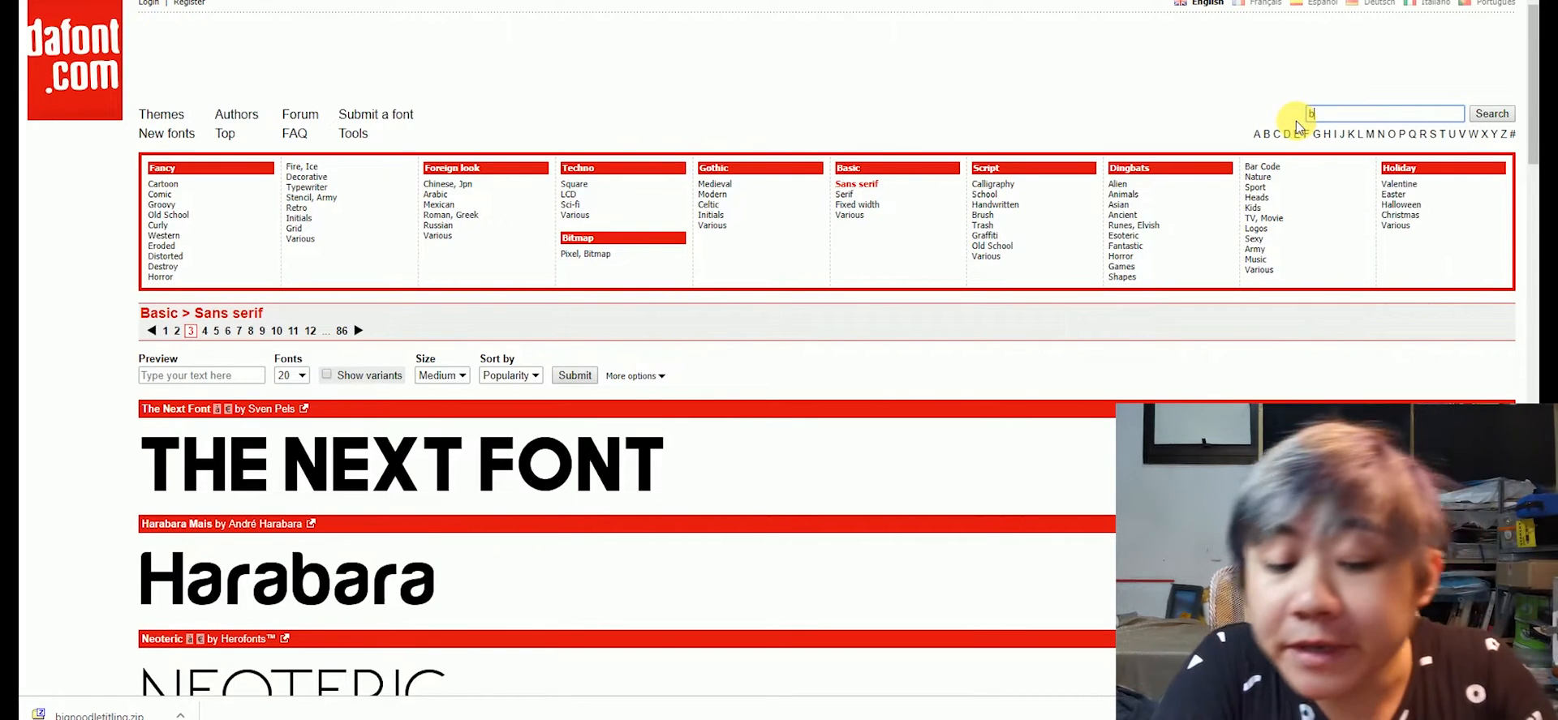
pyautogui.write('lue')
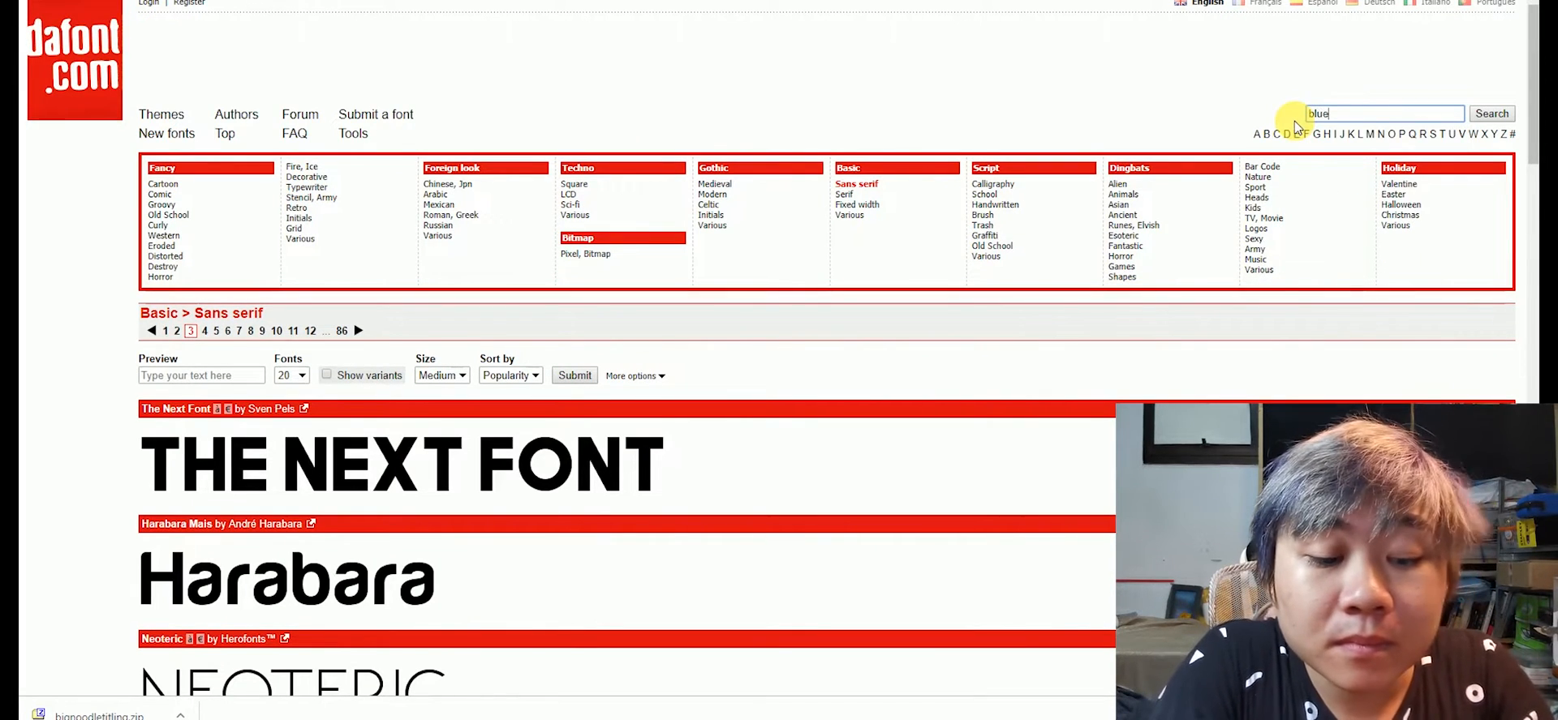
pyautogui.write('print')
pyautogui.press('Return')
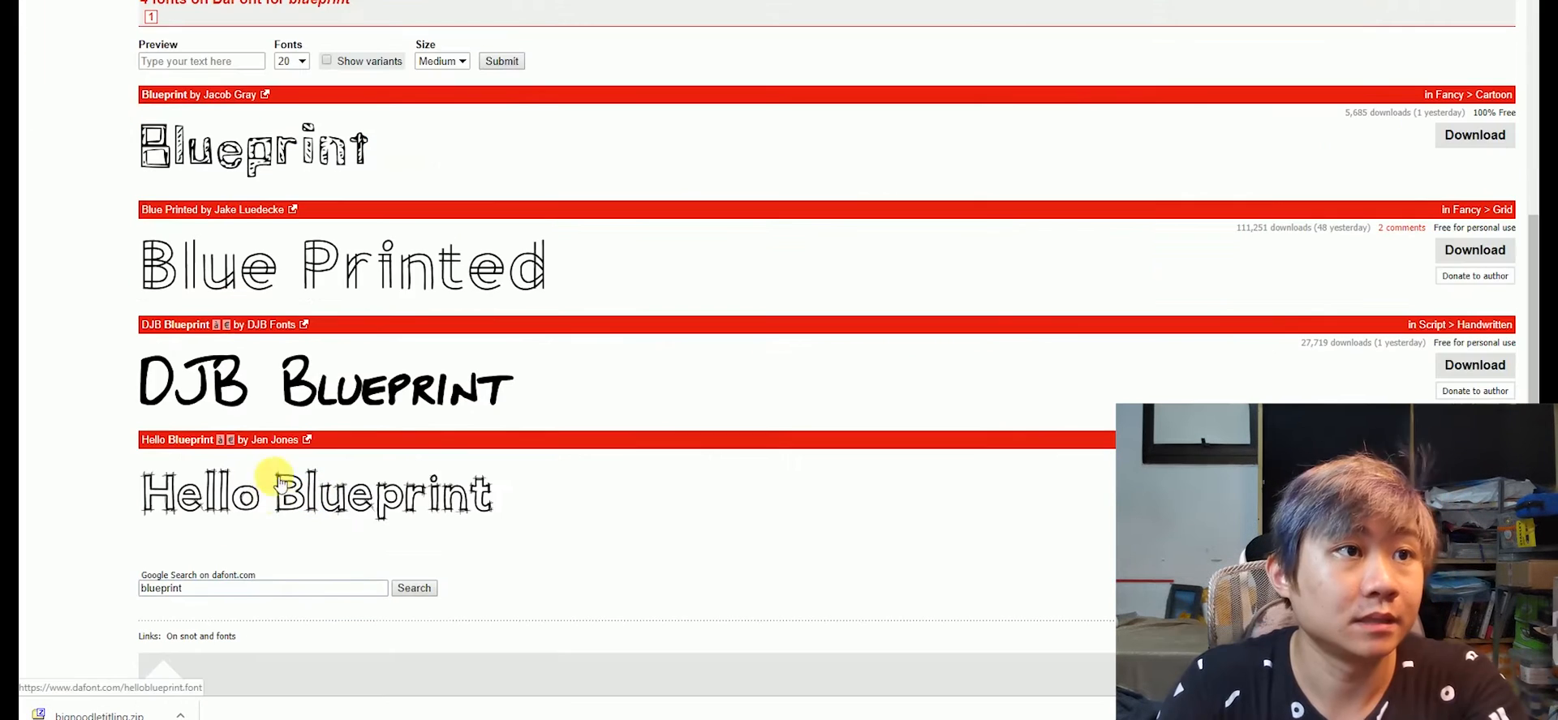
pyautogui.scroll(2, 402, 365)
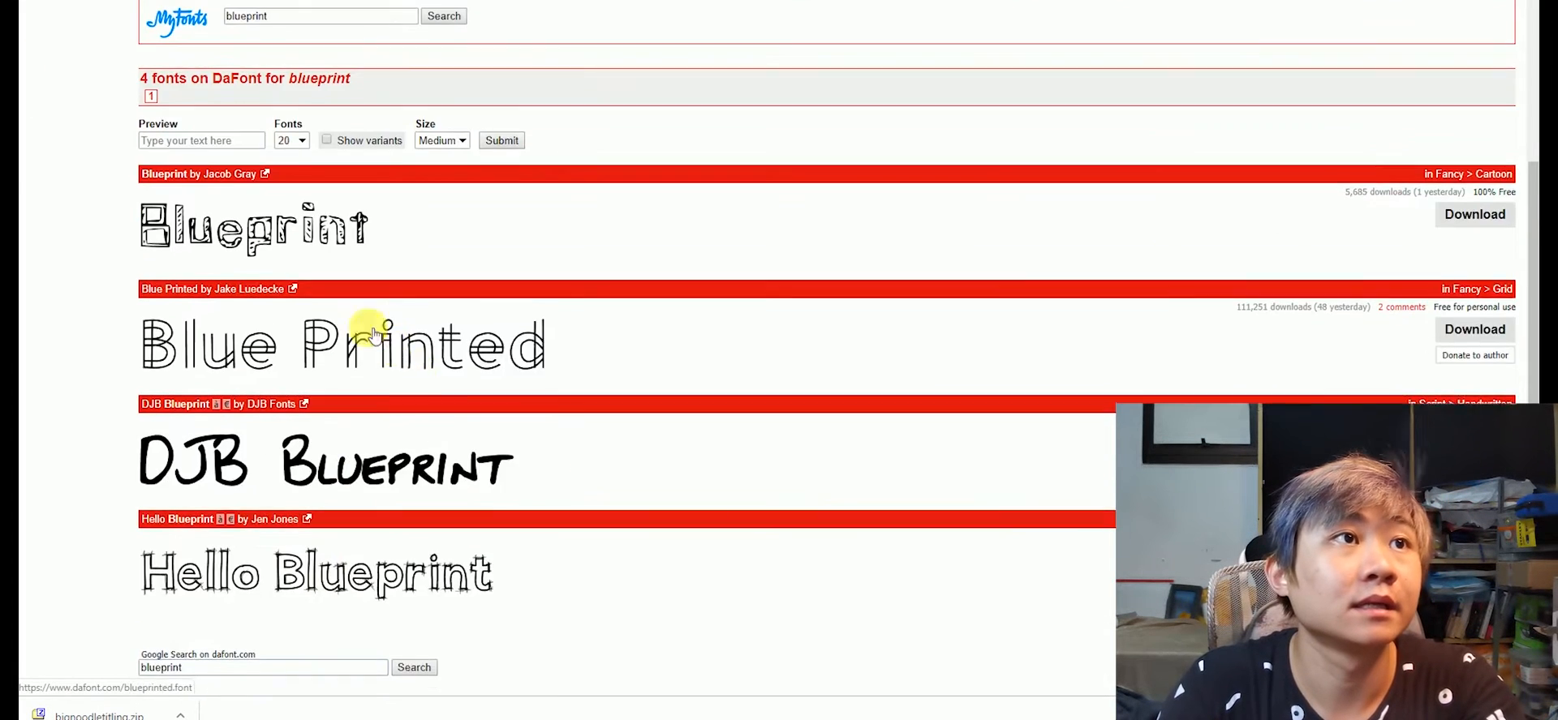
pyautogui.scroll(2, 316, 45)
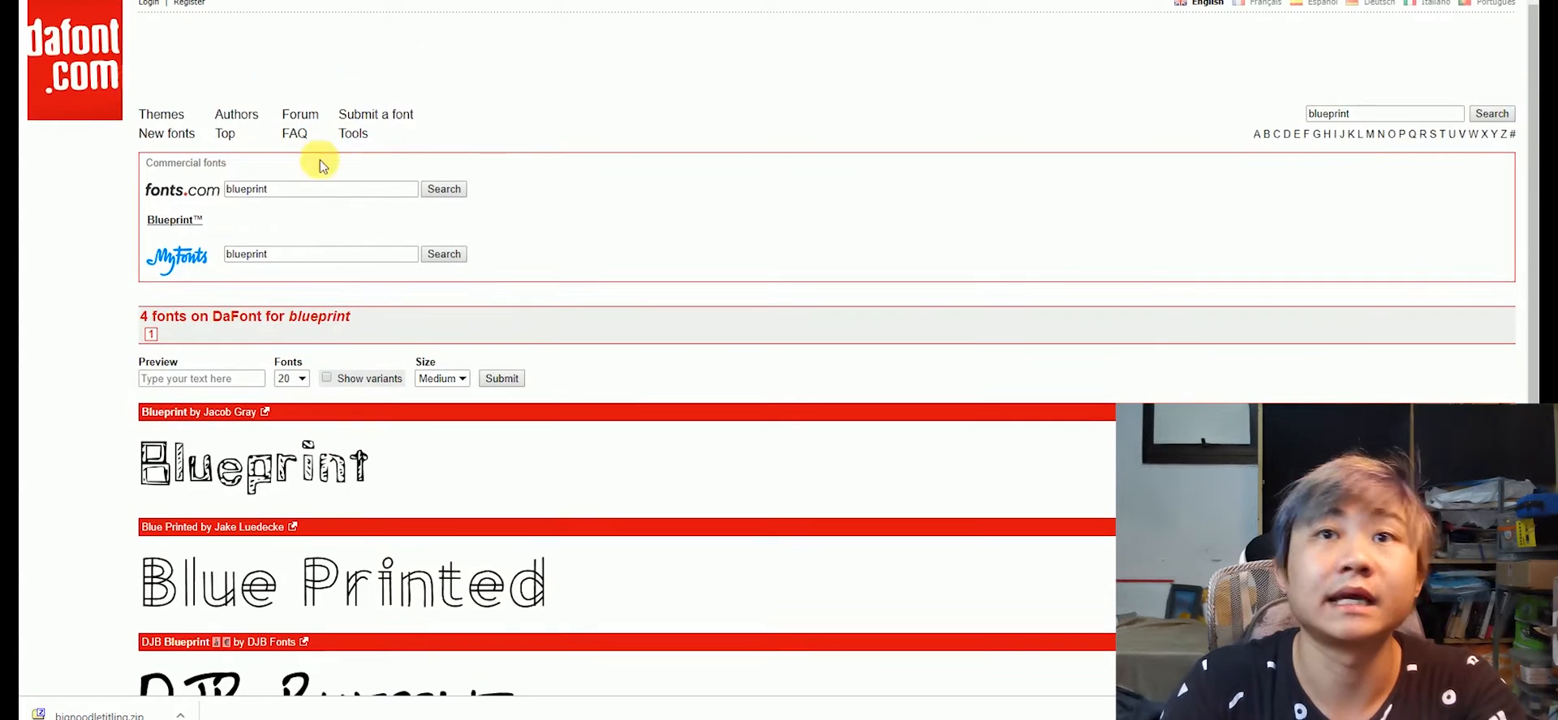
# Search DaFont for "sketches" instead
pyautogui.doubleClick(1366, 114)
pyautogui.write('sketches')
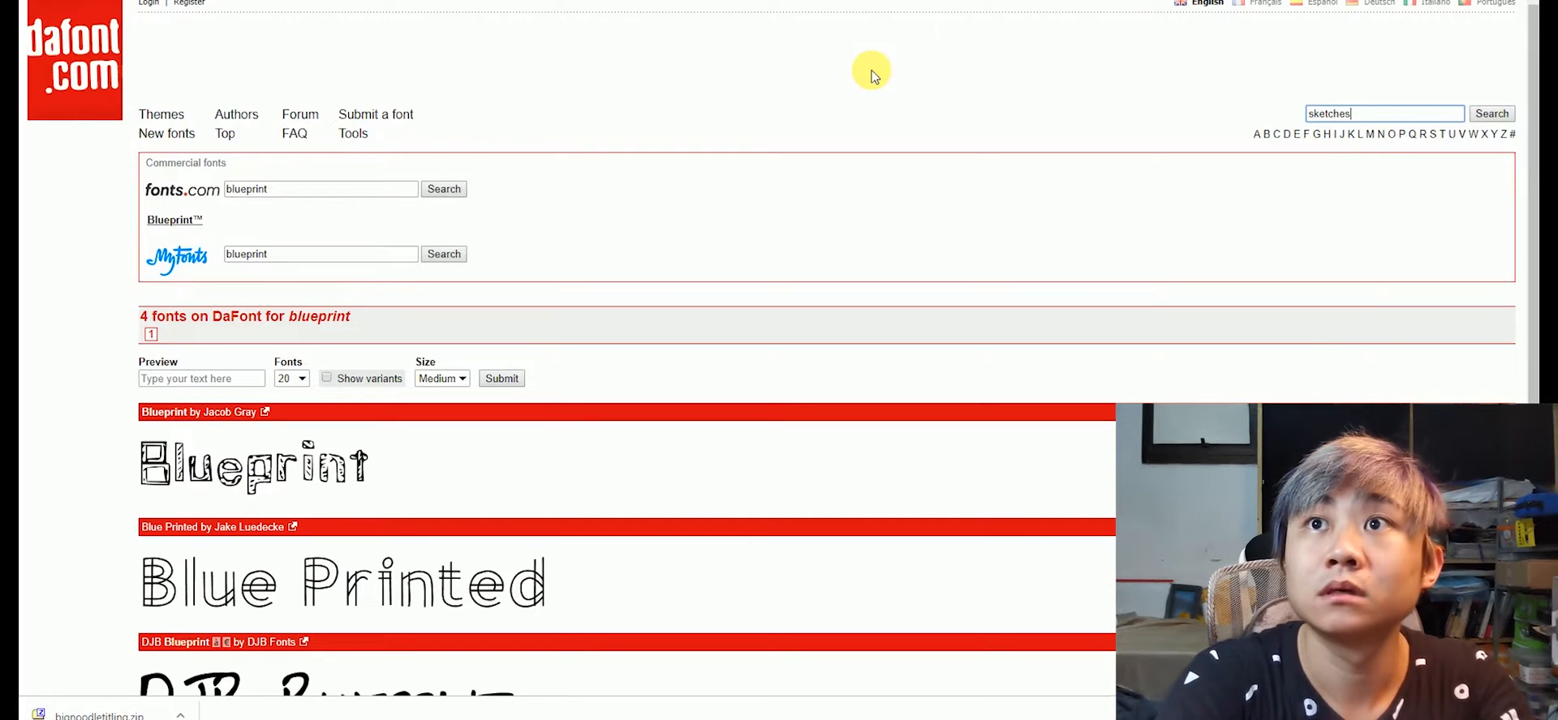
pyautogui.press('Return')
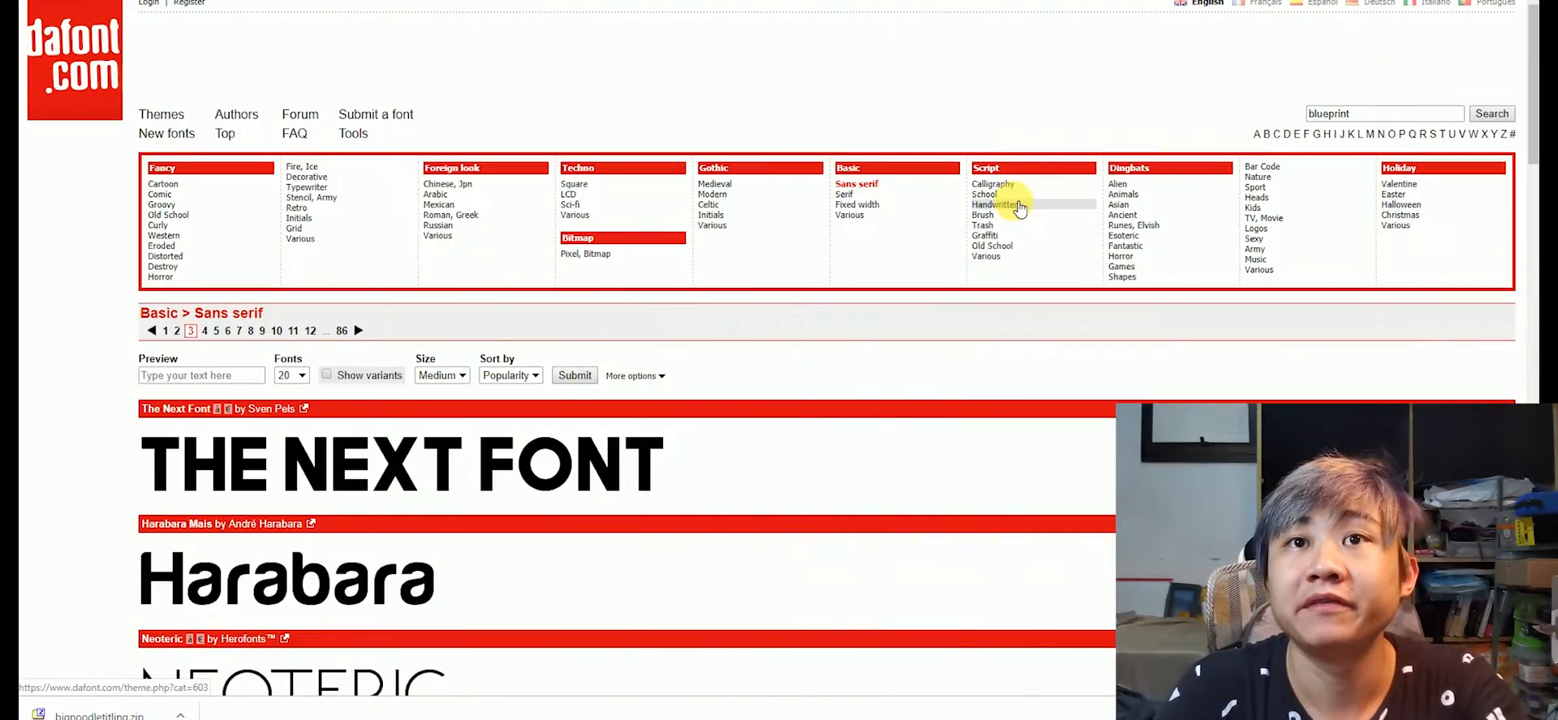
# Open the Script > Handwritten category and switch to Script > Graffiti to view its fonts
pyautogui.click(1020, 209)
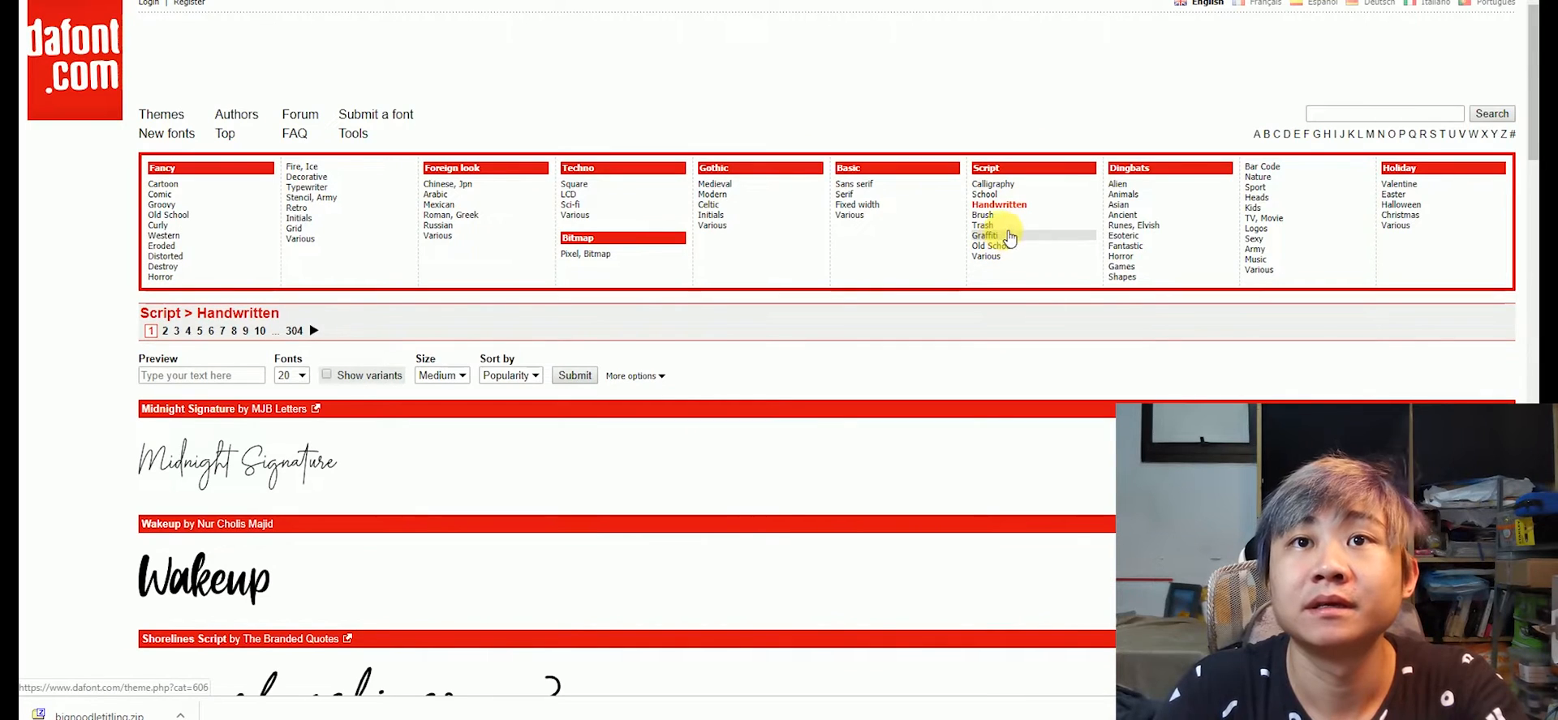
pyautogui.click(1014, 235)
pyautogui.scroll(-3, 1013, 225)
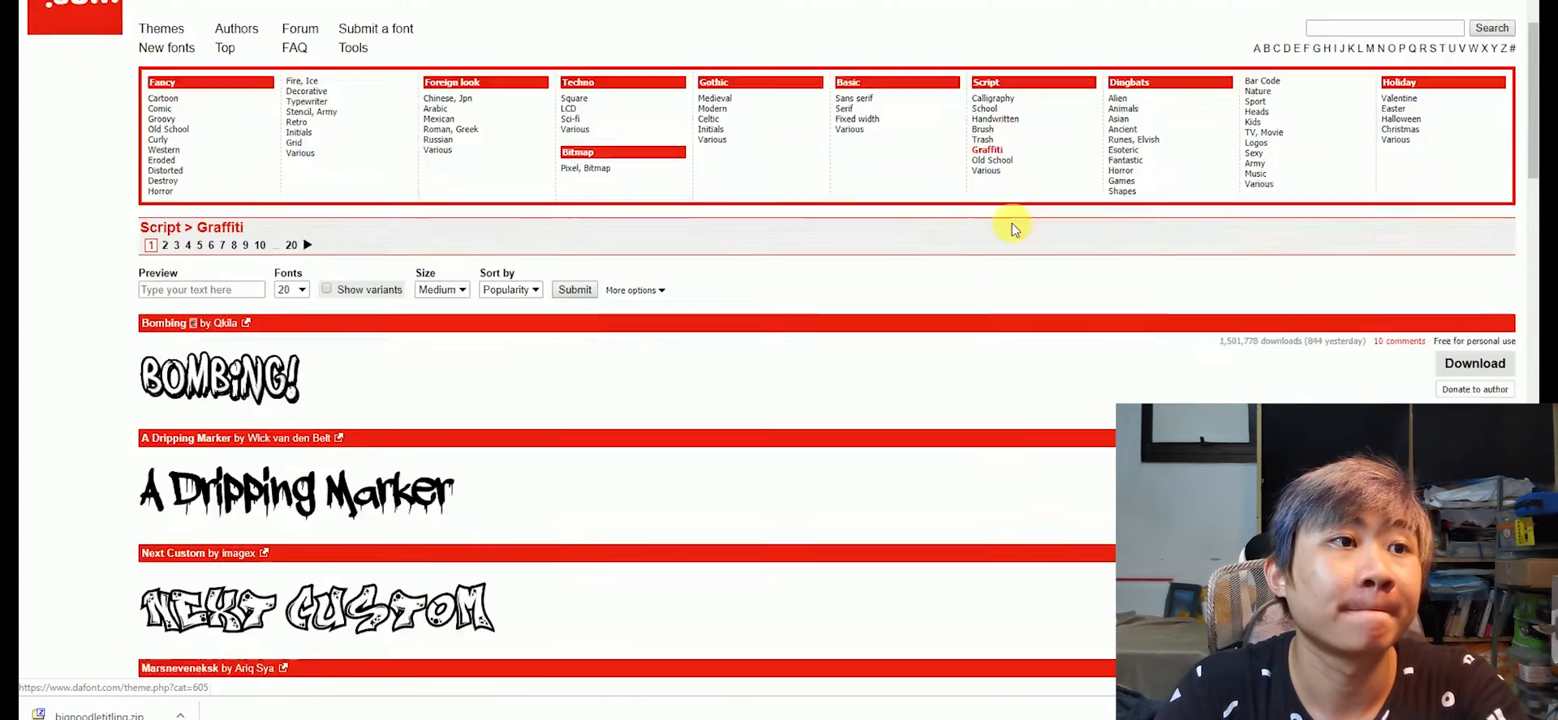
# View the Script > Various category, then open Fancy > Grid and look through its fonts
pyautogui.scroll(3, 1012, 244)
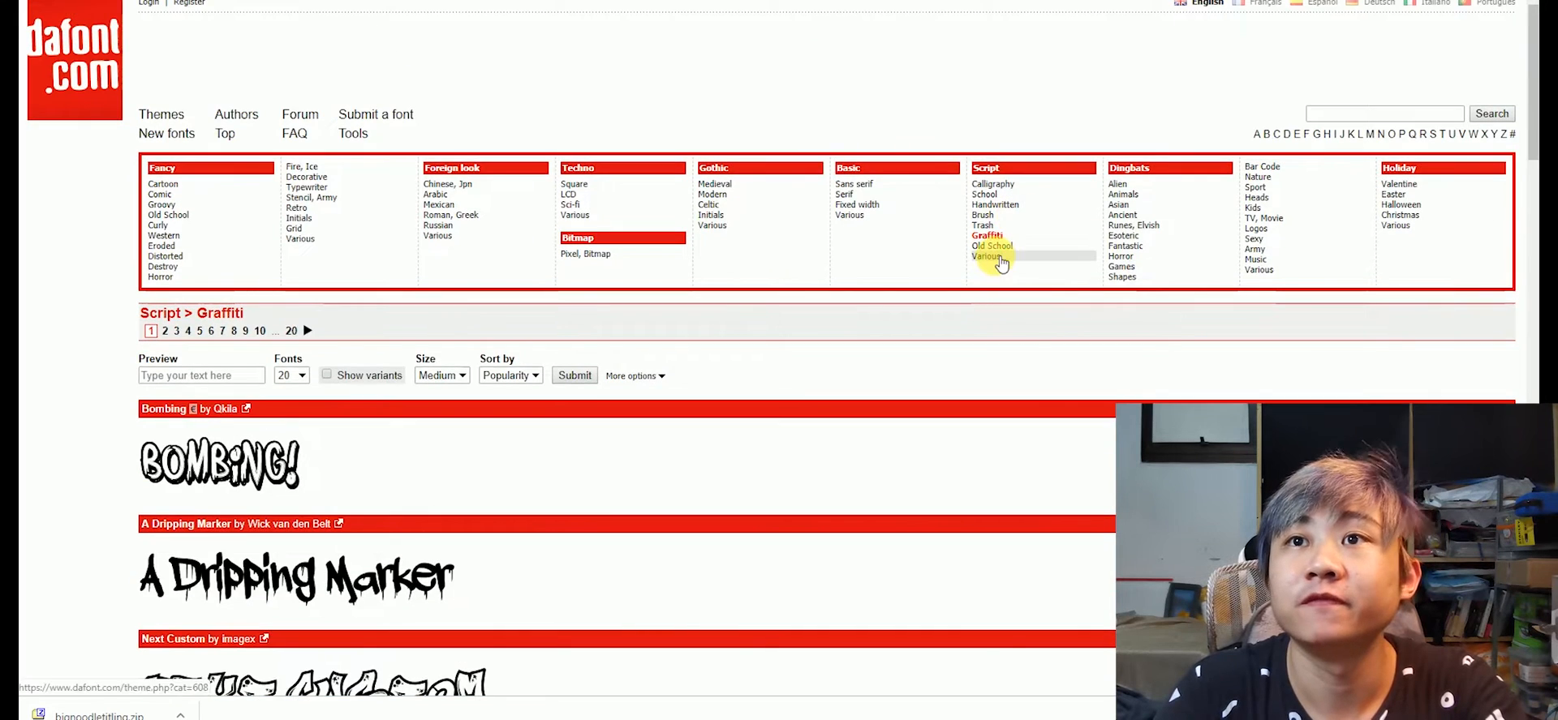
pyautogui.click(997, 256)
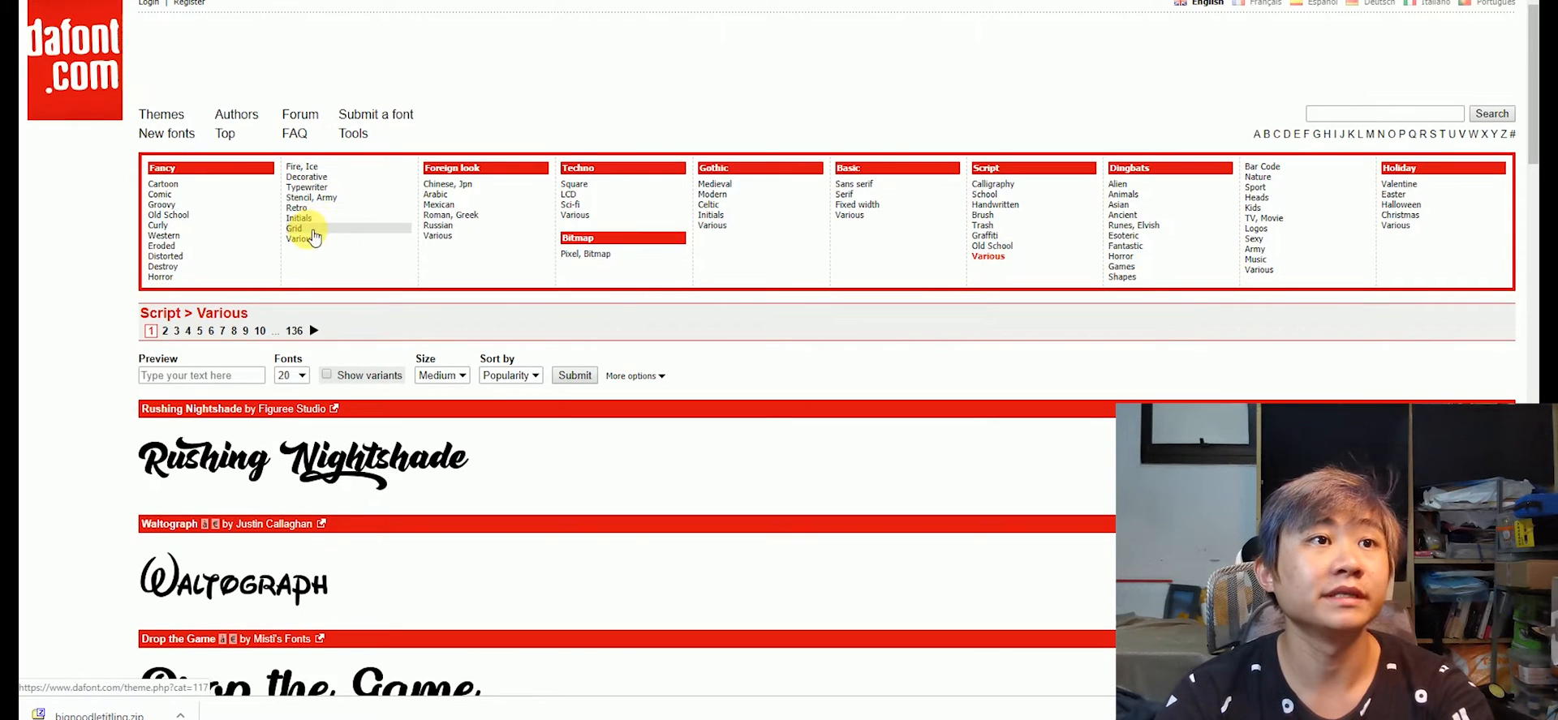
pyautogui.click(293, 228)
pyautogui.scroll(-2, 422, 219)
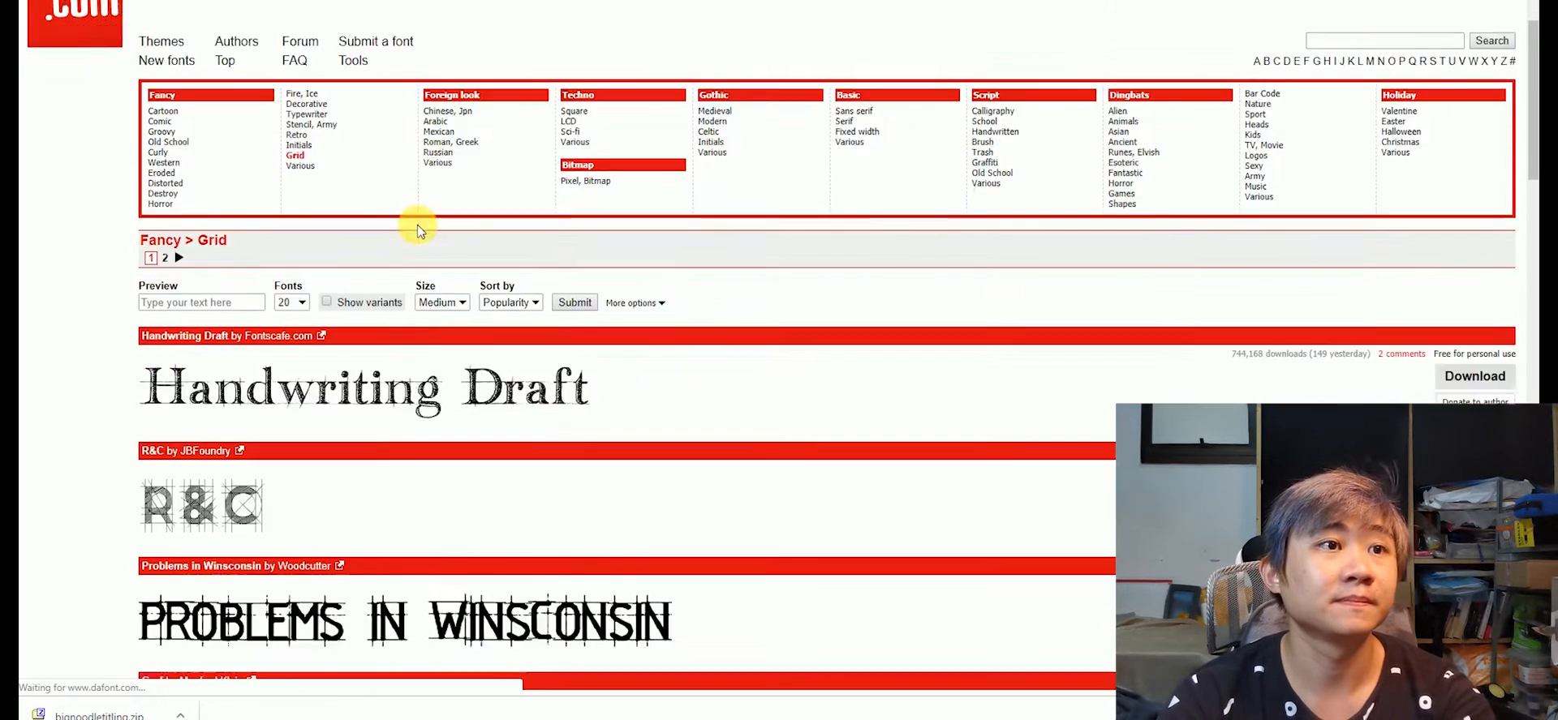
pyautogui.scroll(-2, 421, 224)
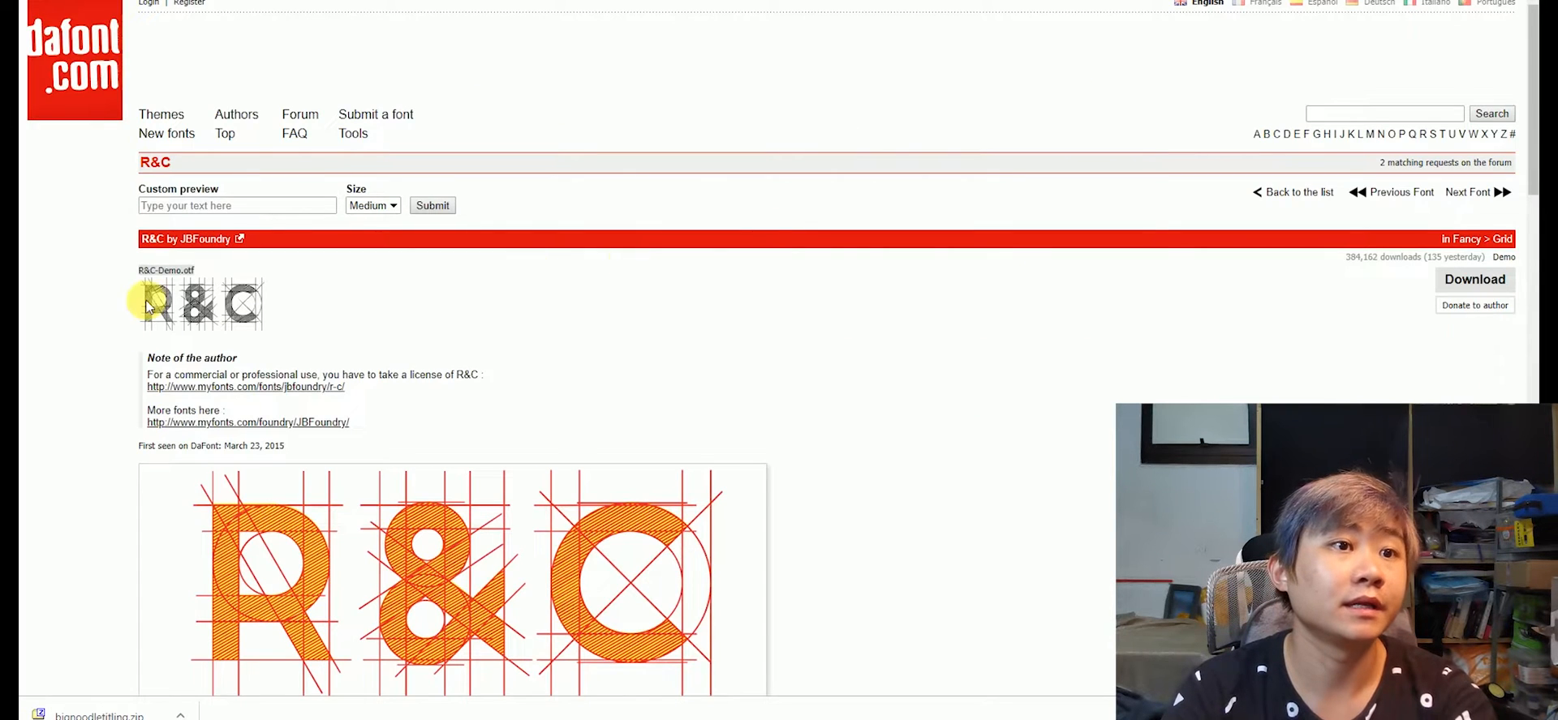
# Check the illustration and character set on the R&C font page and download the font
pyautogui.scroll(-6, 527, 317)
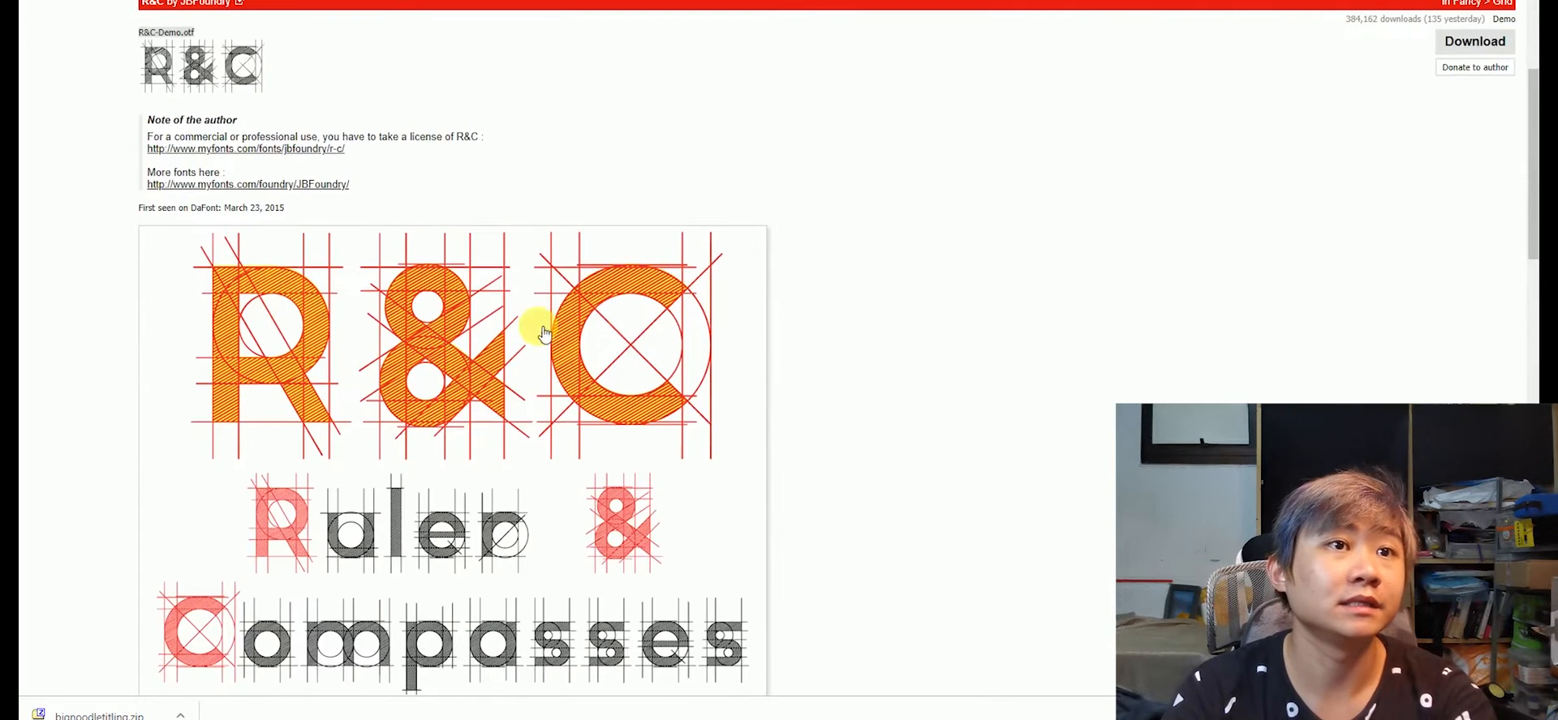
pyautogui.scroll(-3, 521, 258)
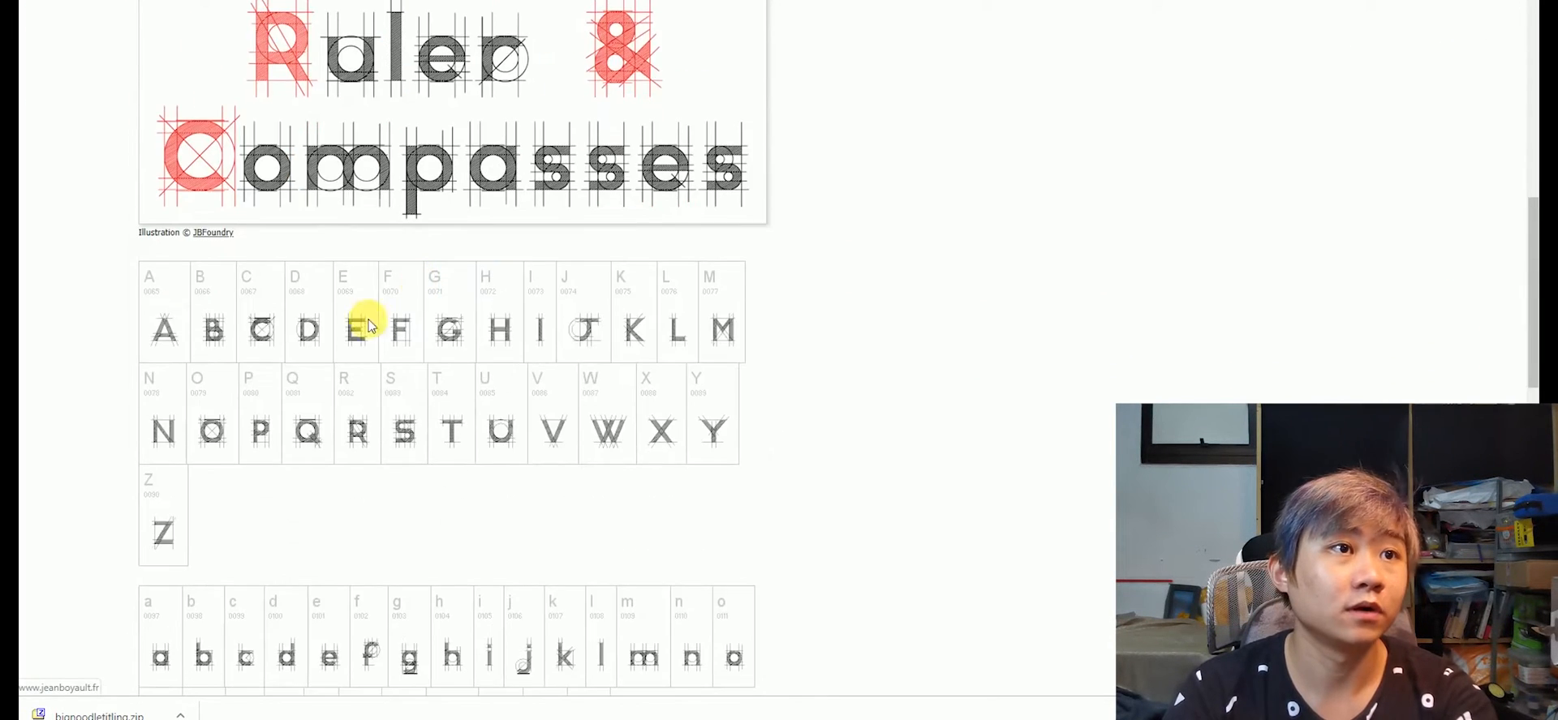
pyautogui.scroll(-3, 439, 296)
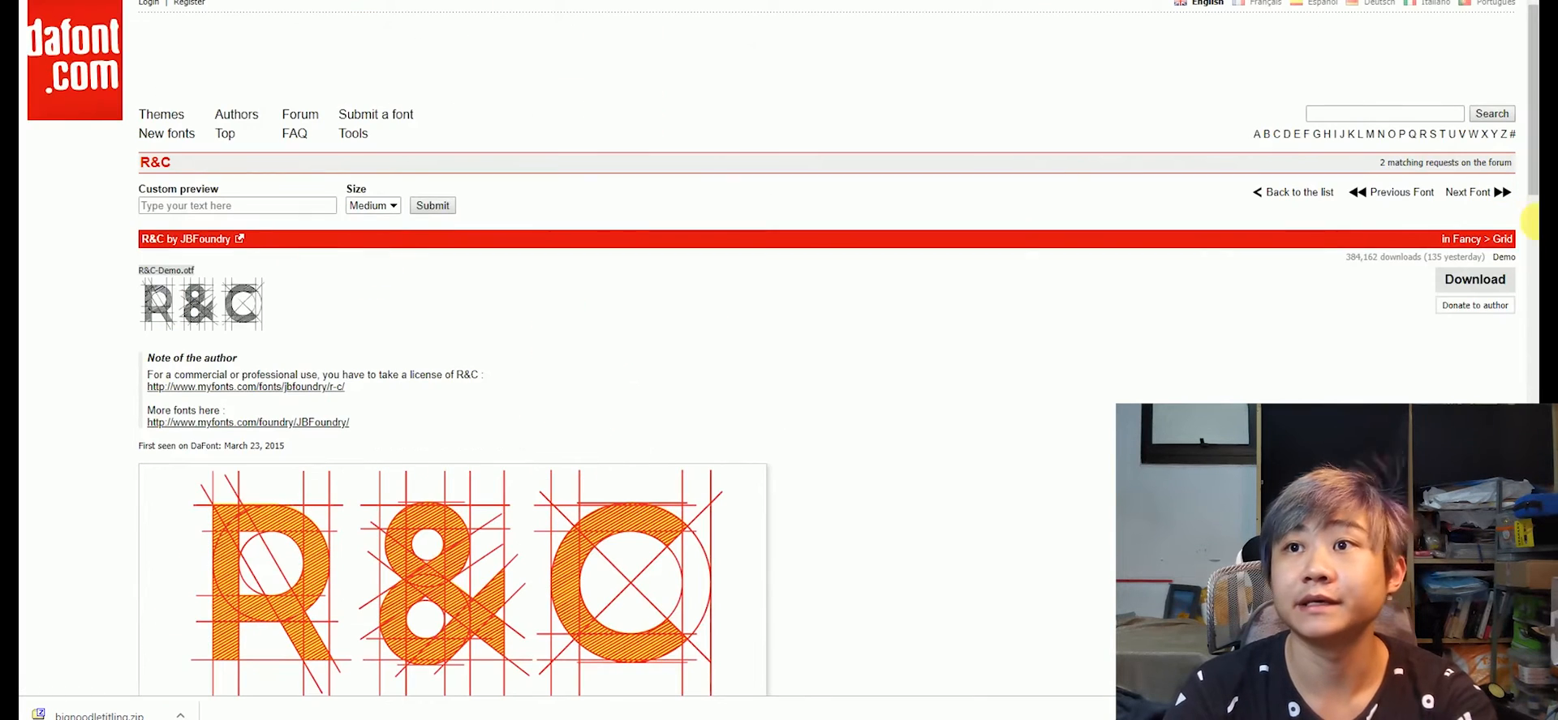
pyautogui.click(1490, 281)
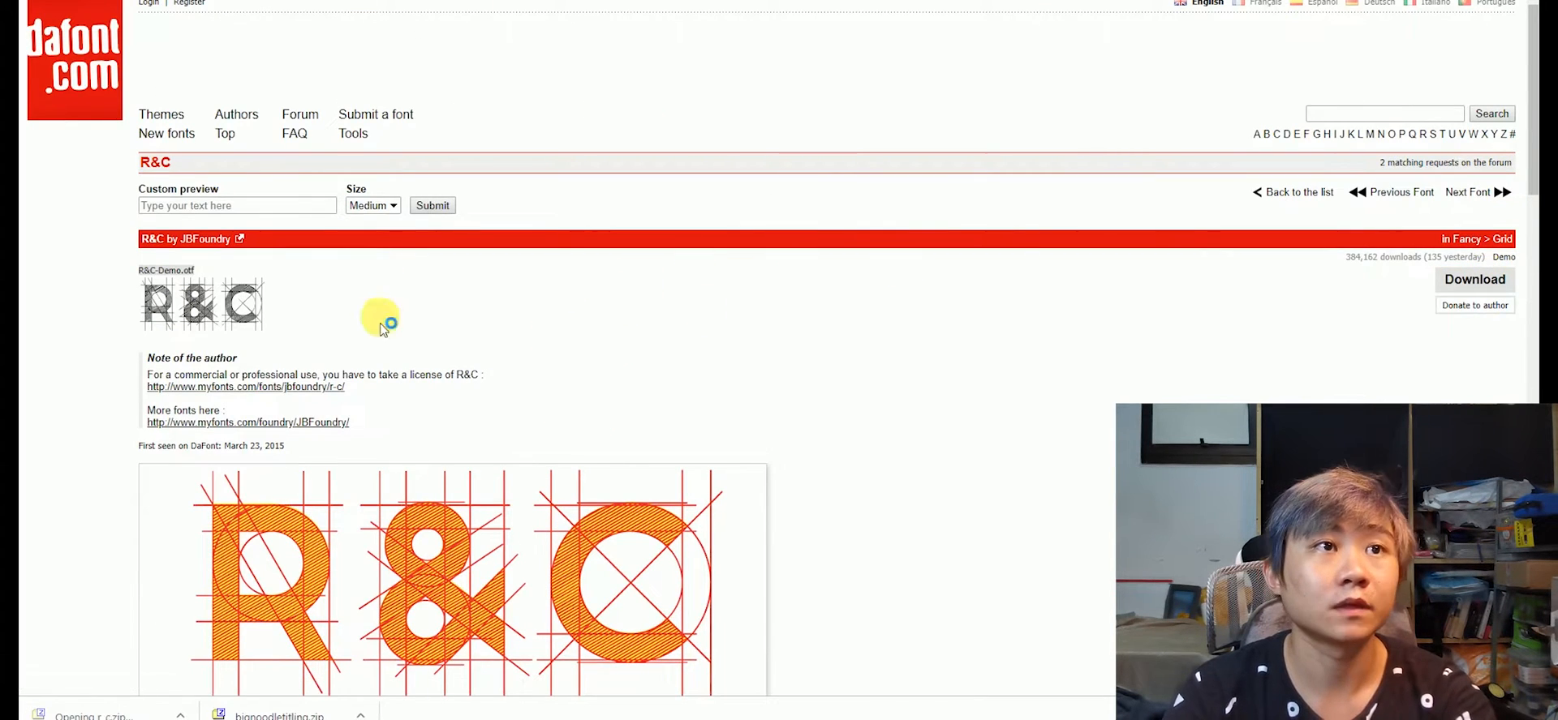
# Open R&C-Demo.otf from the downloaded r_c.zip archive and install the font
pyautogui.doubleClick(300, 163)
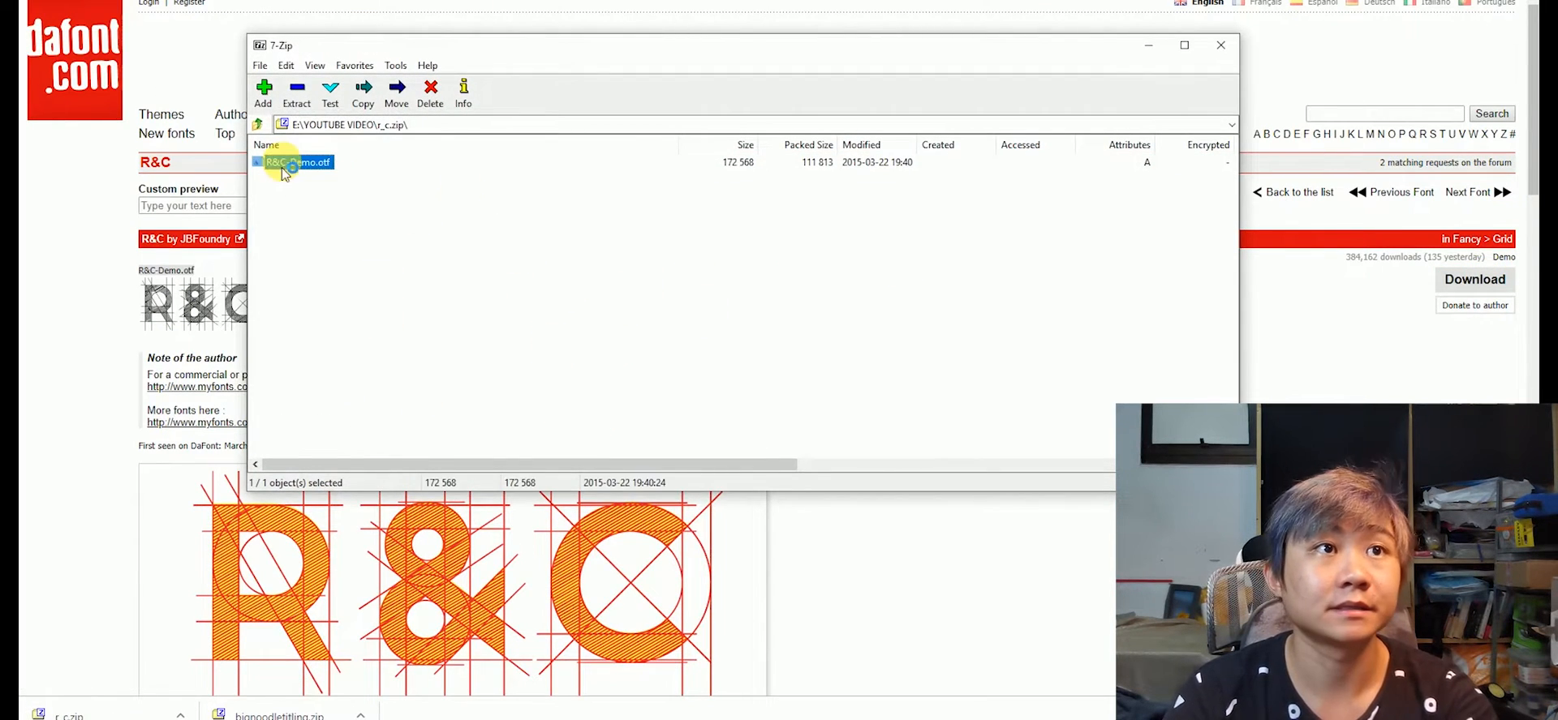
pyautogui.click(192, 54)
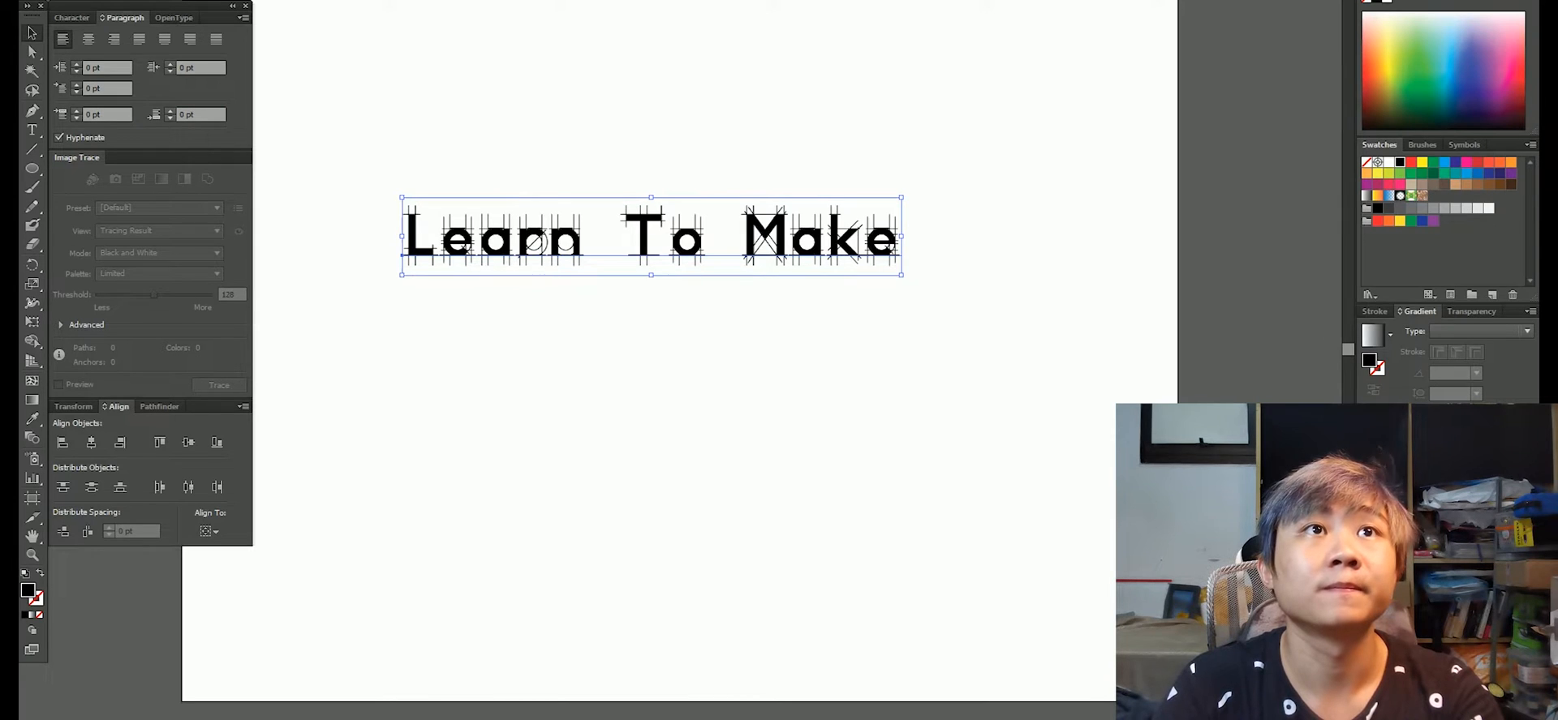
# Revisit the R&C font page, return to Illustrator and enlarge the "Learn To Make" text until it extends past the artboard
pyautogui.click(624, 2)
pyautogui.scroll(3, 623, 3)
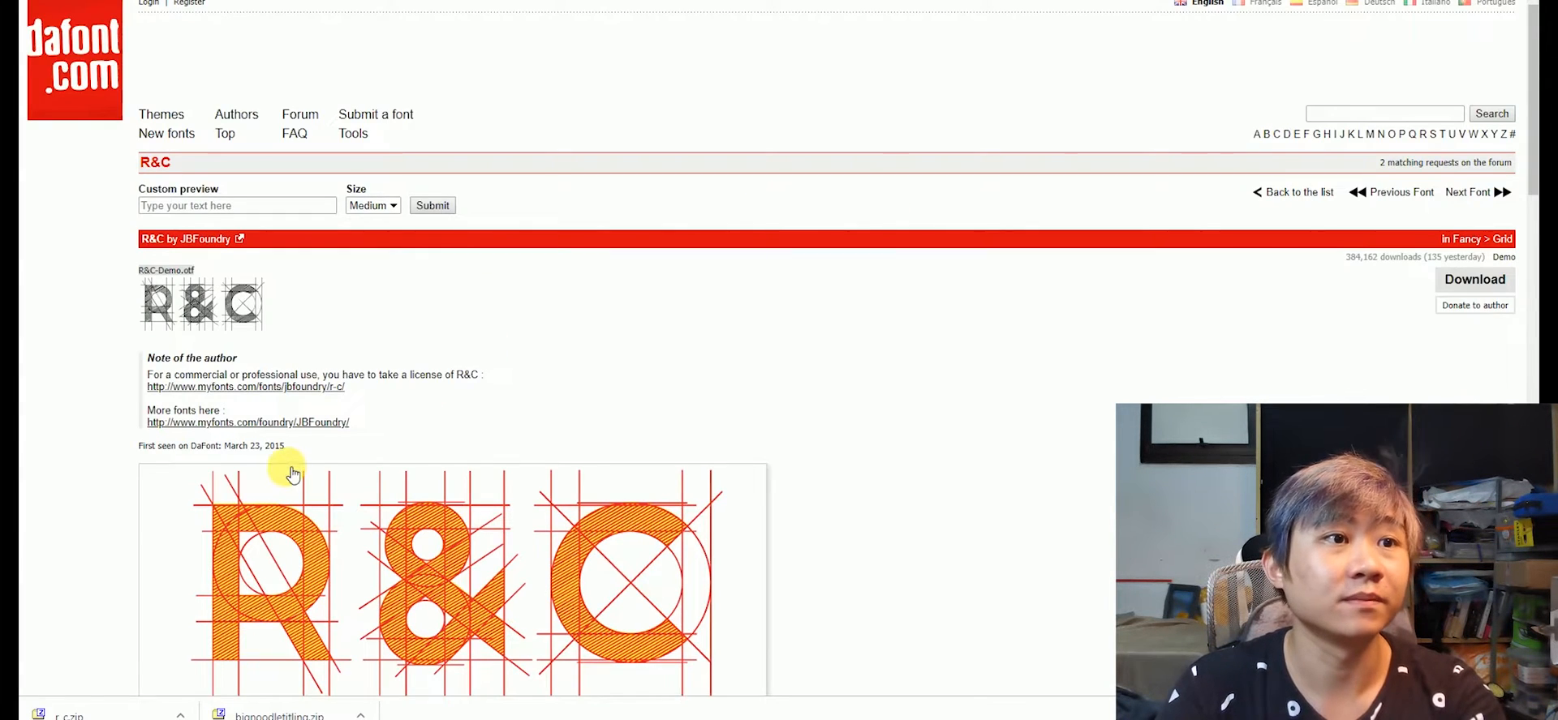
pyautogui.scroll(-2, 293, 474)
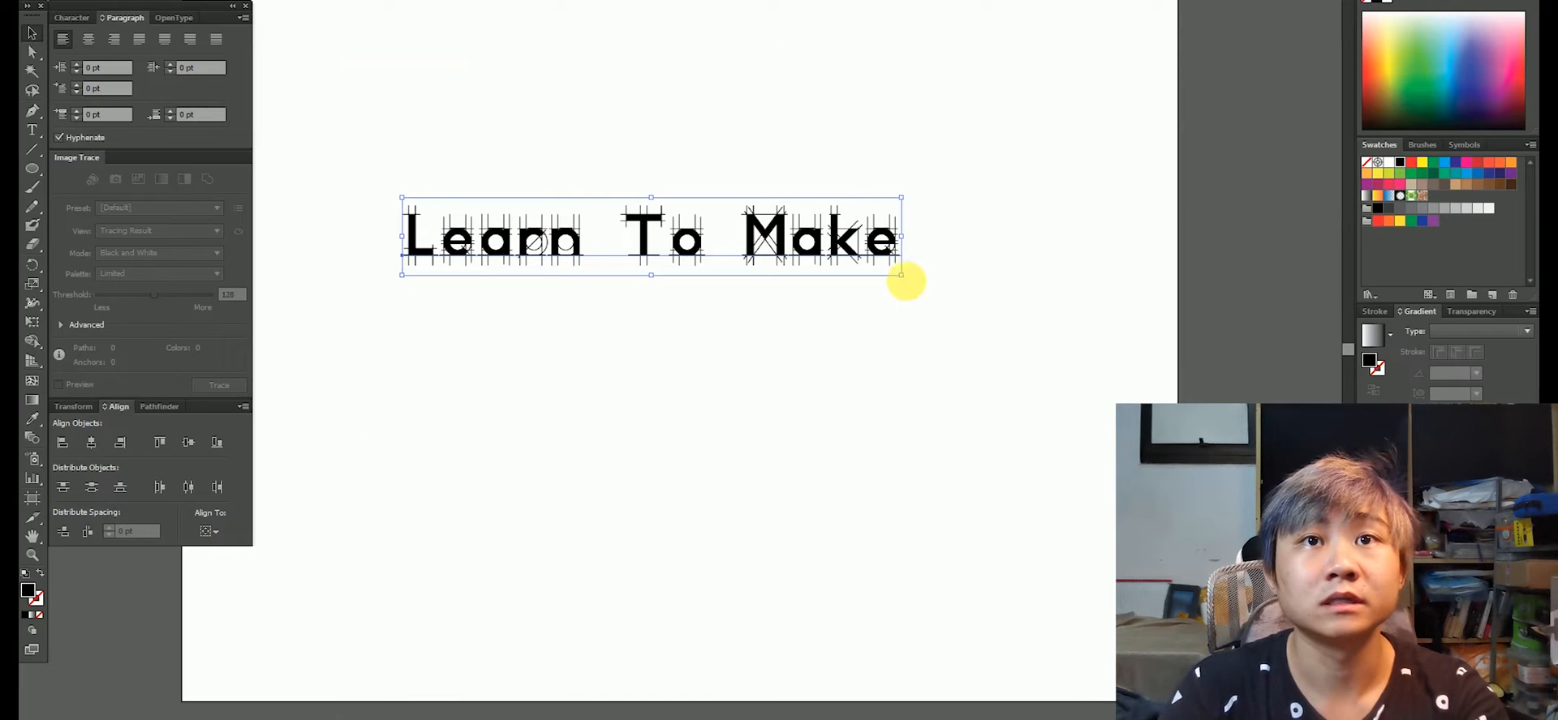
pyautogui.moveTo(901, 277); pyautogui.dragTo(1251, 329)
pyautogui.moveTo(632, 290); pyautogui.dragTo(544, 210)
pyautogui.moveTo(1163, 250); pyautogui.dragTo(1384, 307)
pyautogui.click(838, 355)
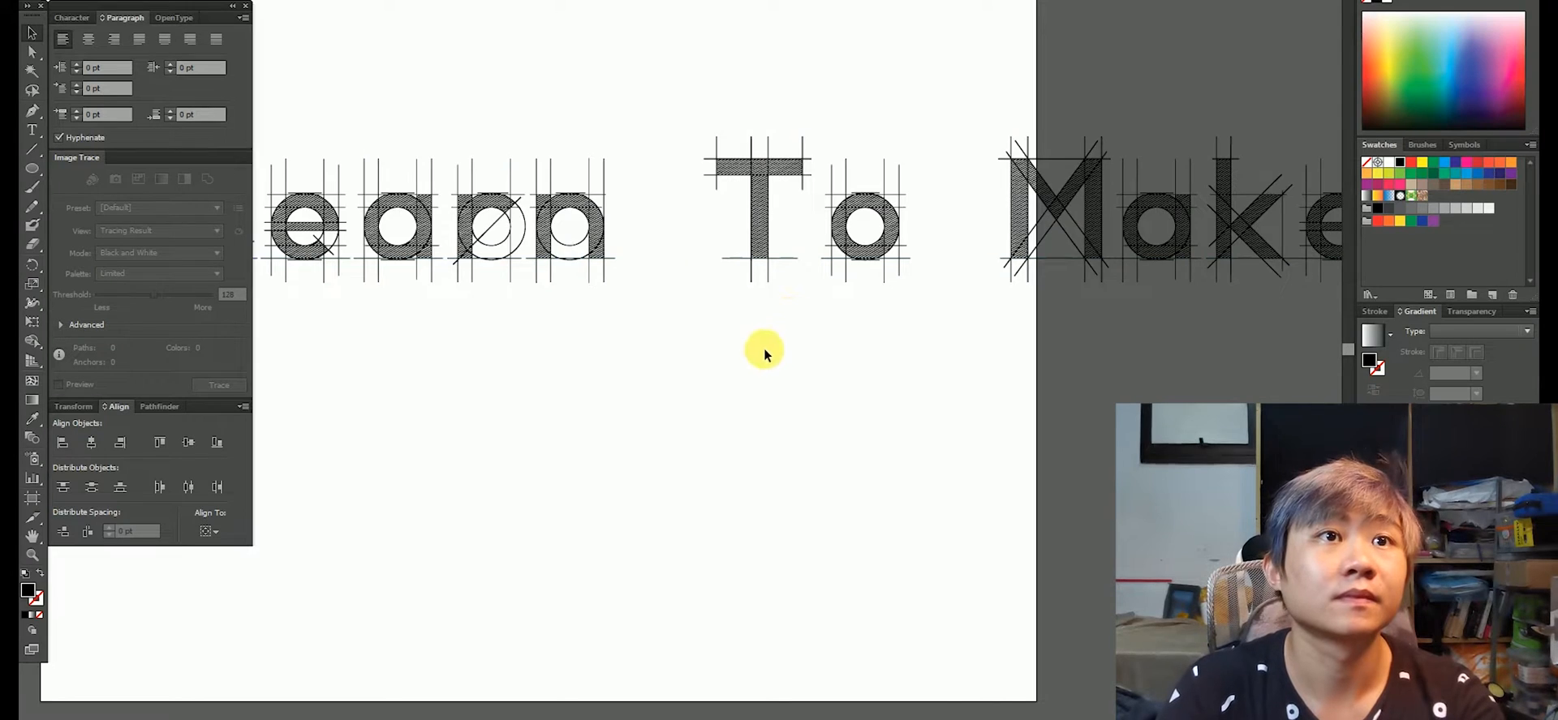
# Inspect the letter details up close, convert the "Learn To Make" text to outlines and ungroup the letters
pyautogui.scroll(-5, 762, 353)
pyautogui.scroll(10, 665, 270)
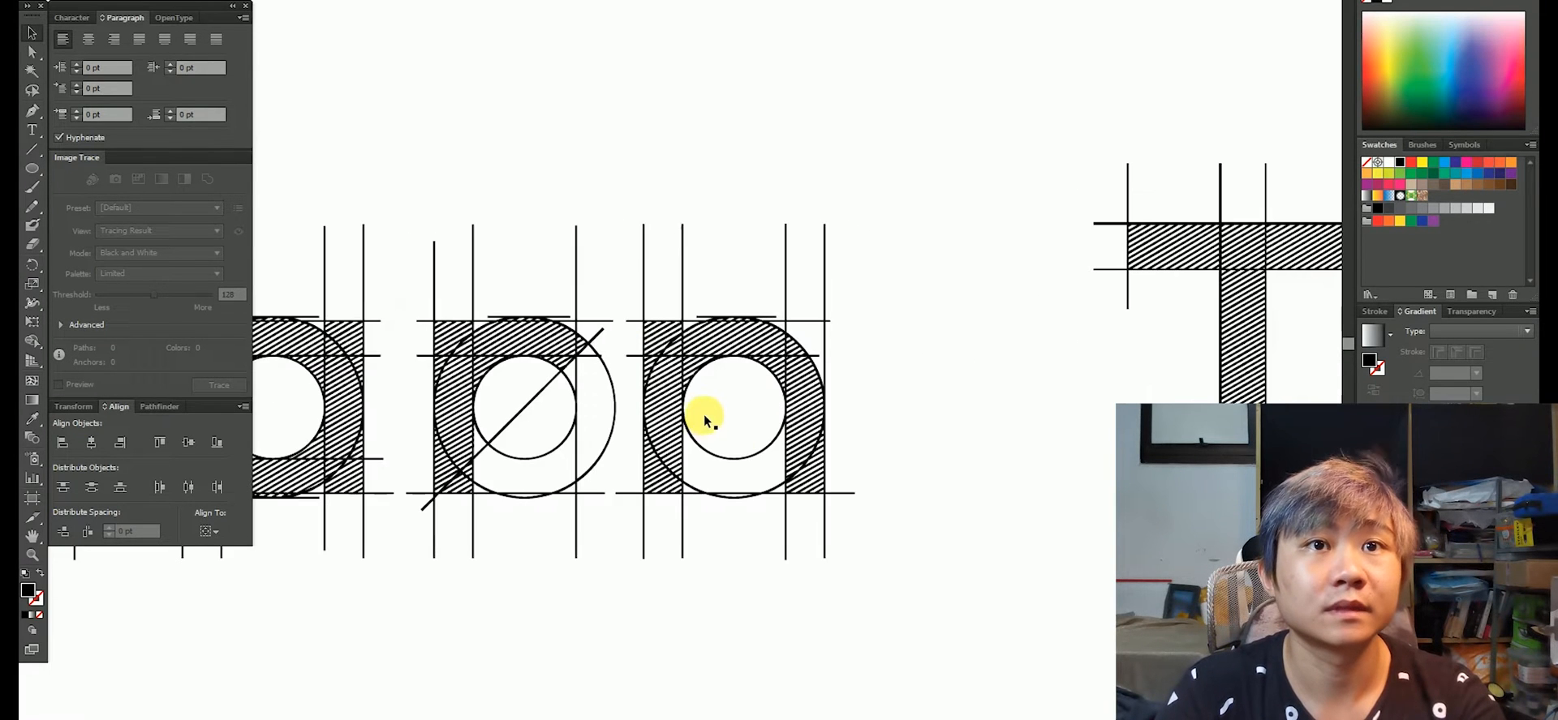
pyautogui.scroll(-3, 718, 372)
pyautogui.scroll(-1, 689, 393)
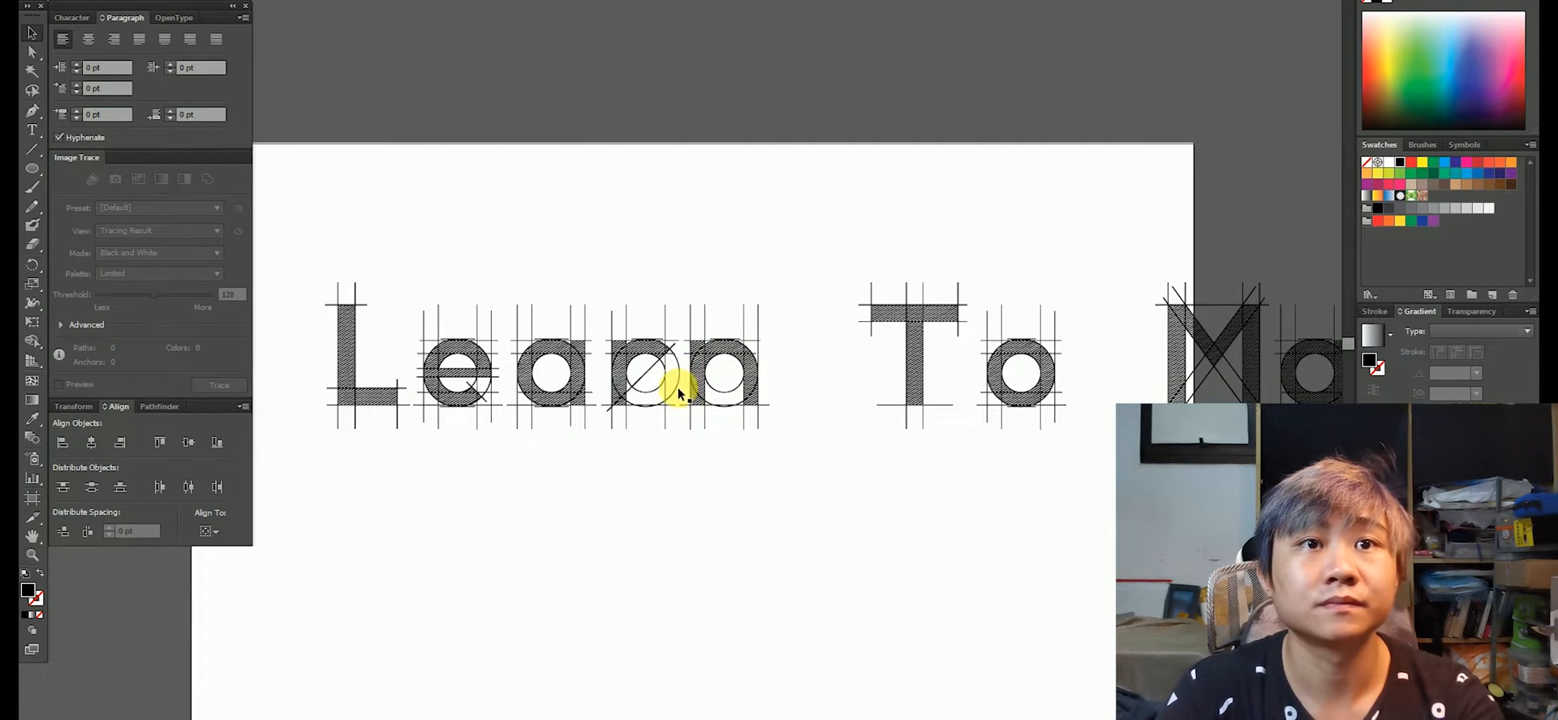
pyautogui.scroll(-2, 678, 393)
pyautogui.moveTo(1244, 276); pyautogui.dragTo(811, 464)
pyautogui.rightClick(870, 377)
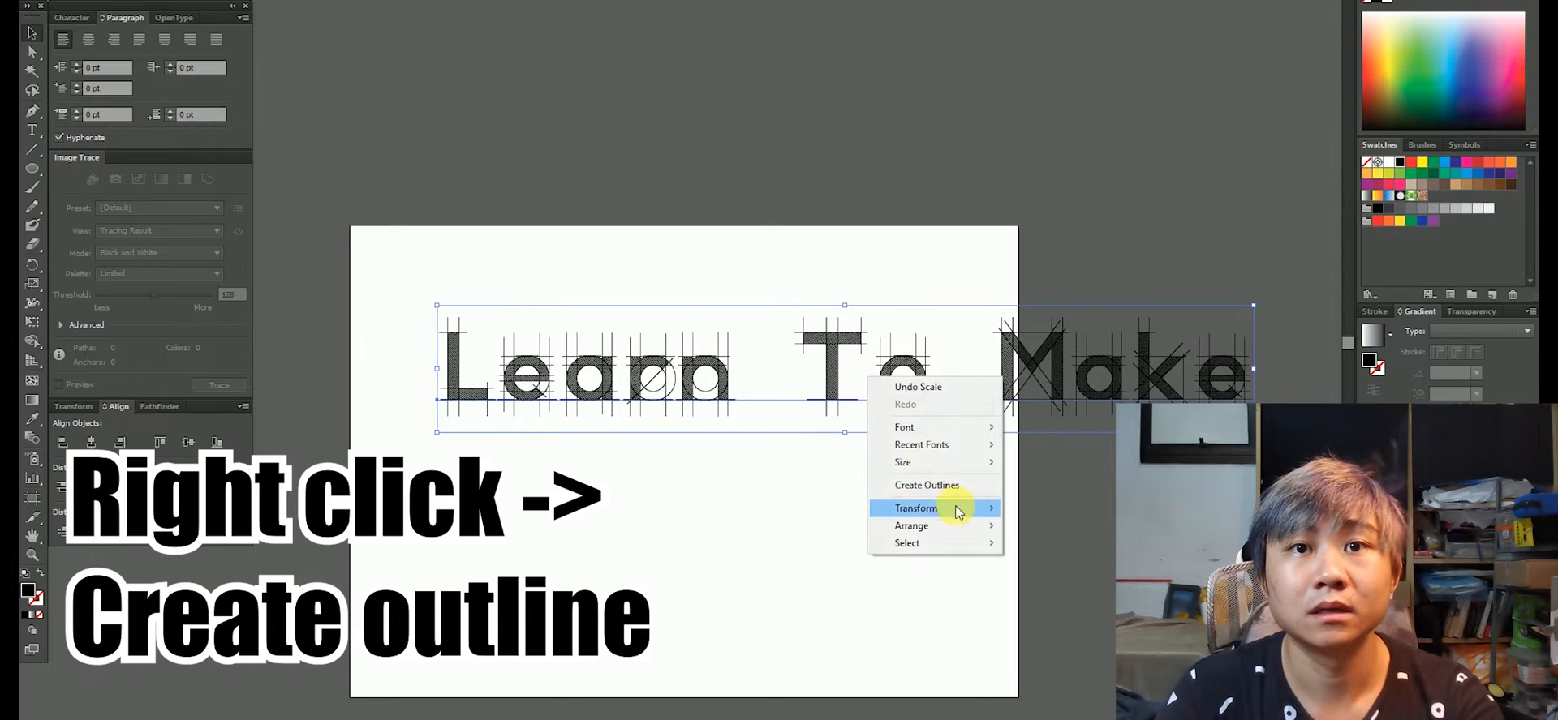
pyautogui.click(940, 484)
pyautogui.rightClick(844, 373)
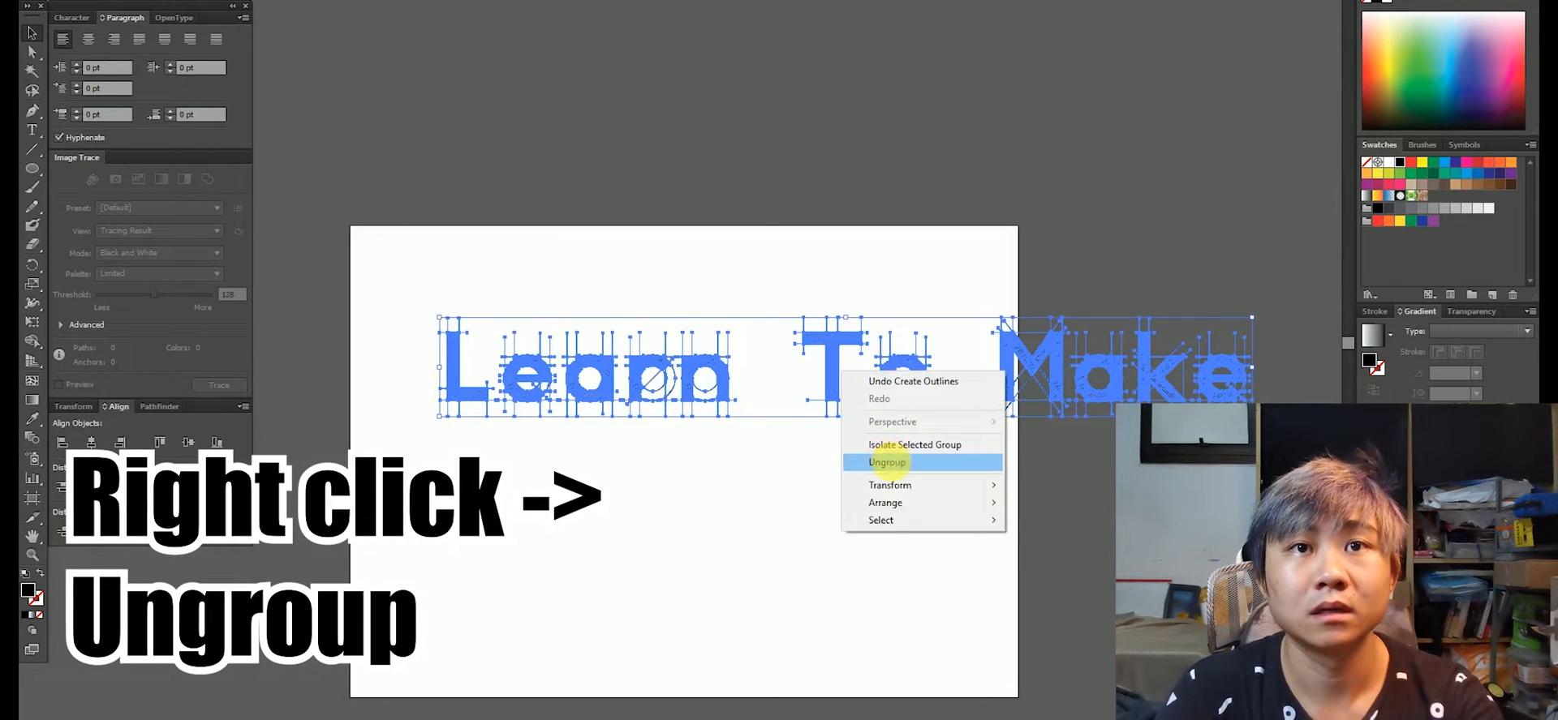
pyautogui.click(892, 458)
# Group the outlined letters of "Make" and "To" into separate words
pyautogui.click(1096, 217)
pyautogui.click(1183, 376)
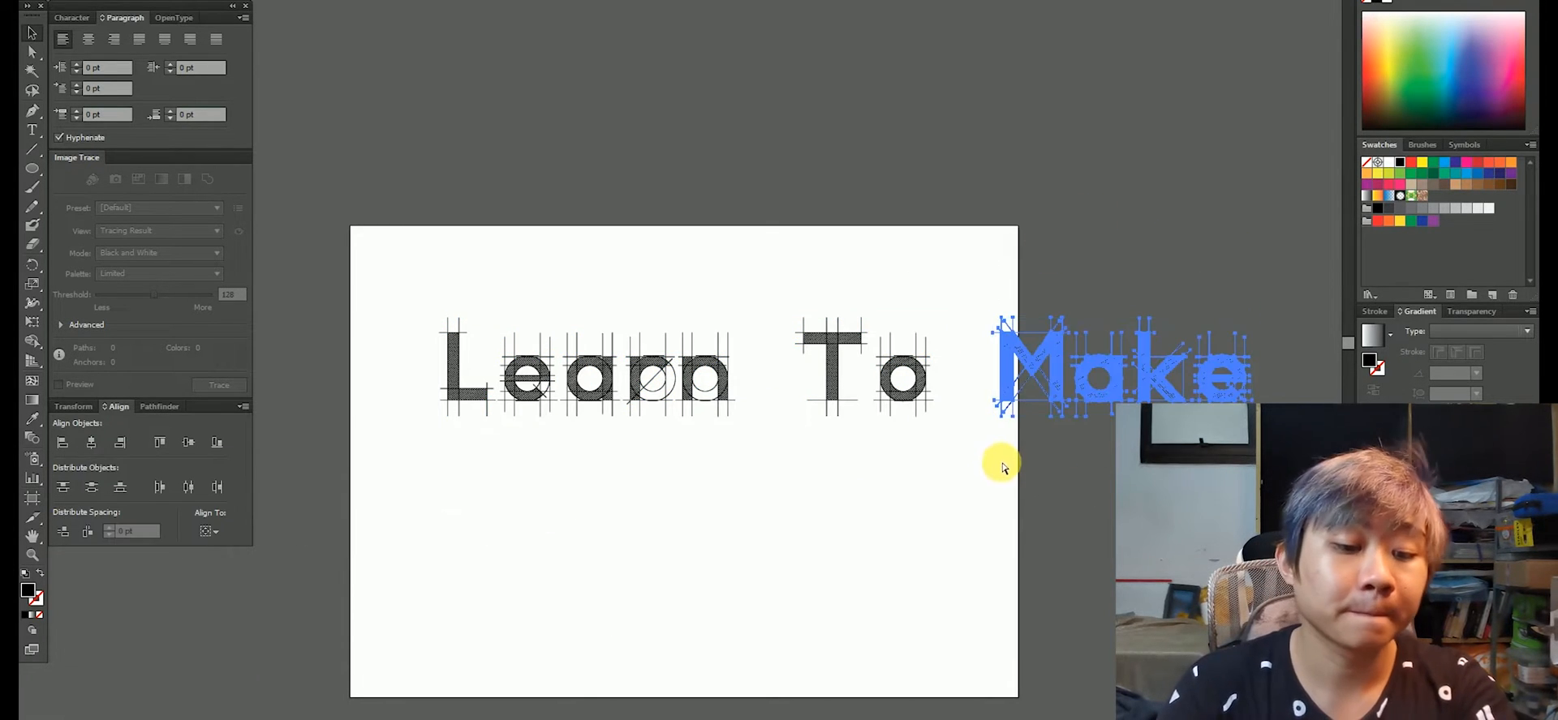
pyautogui.moveTo(934, 268); pyautogui.dragTo(772, 518)
pyautogui.click(935, 283)
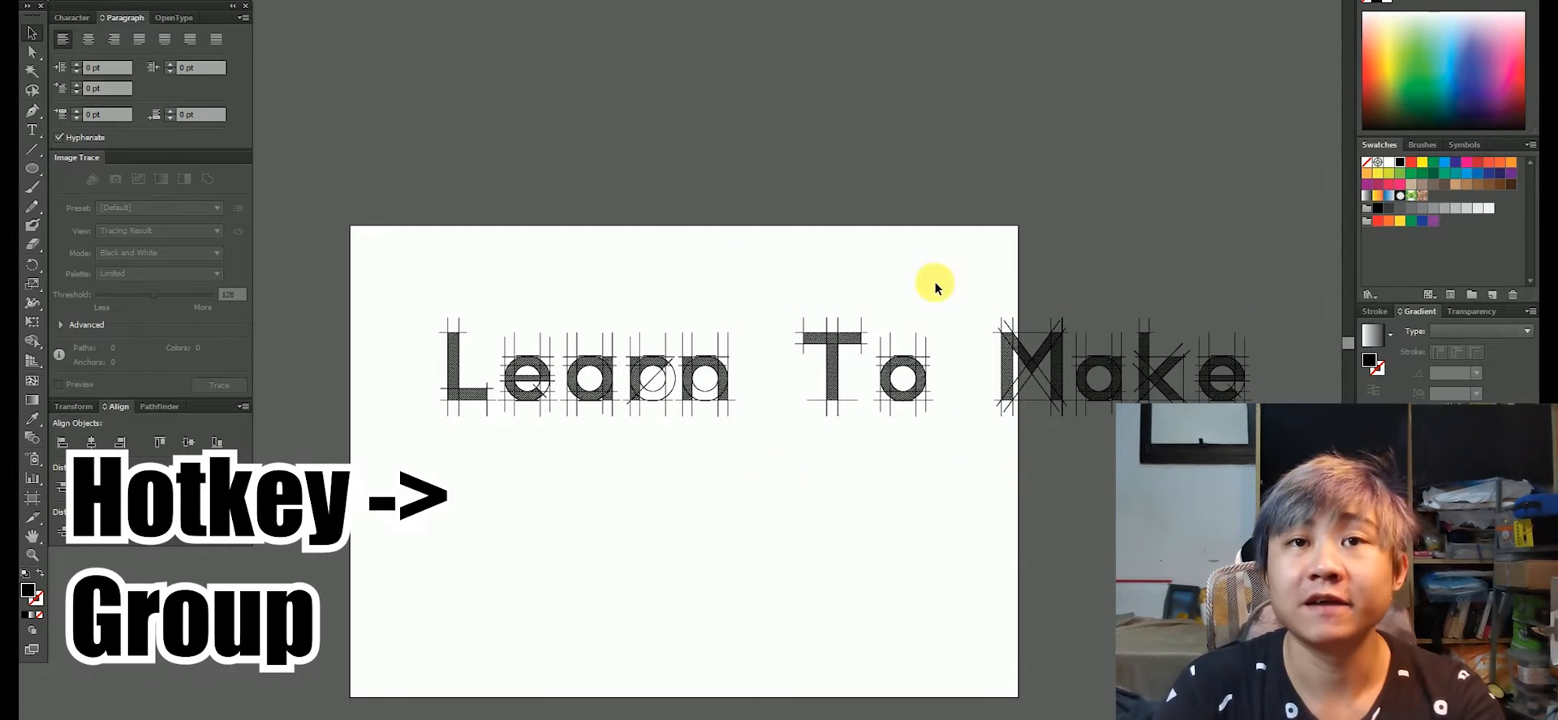
# Stack the words on the artboard with "To" beneath the end of "Learn" and "Make" below, and nudge "To" sideways
pyautogui.click(850, 393)
pyautogui.moveTo(832, 369); pyautogui.dragTo(640, 464)
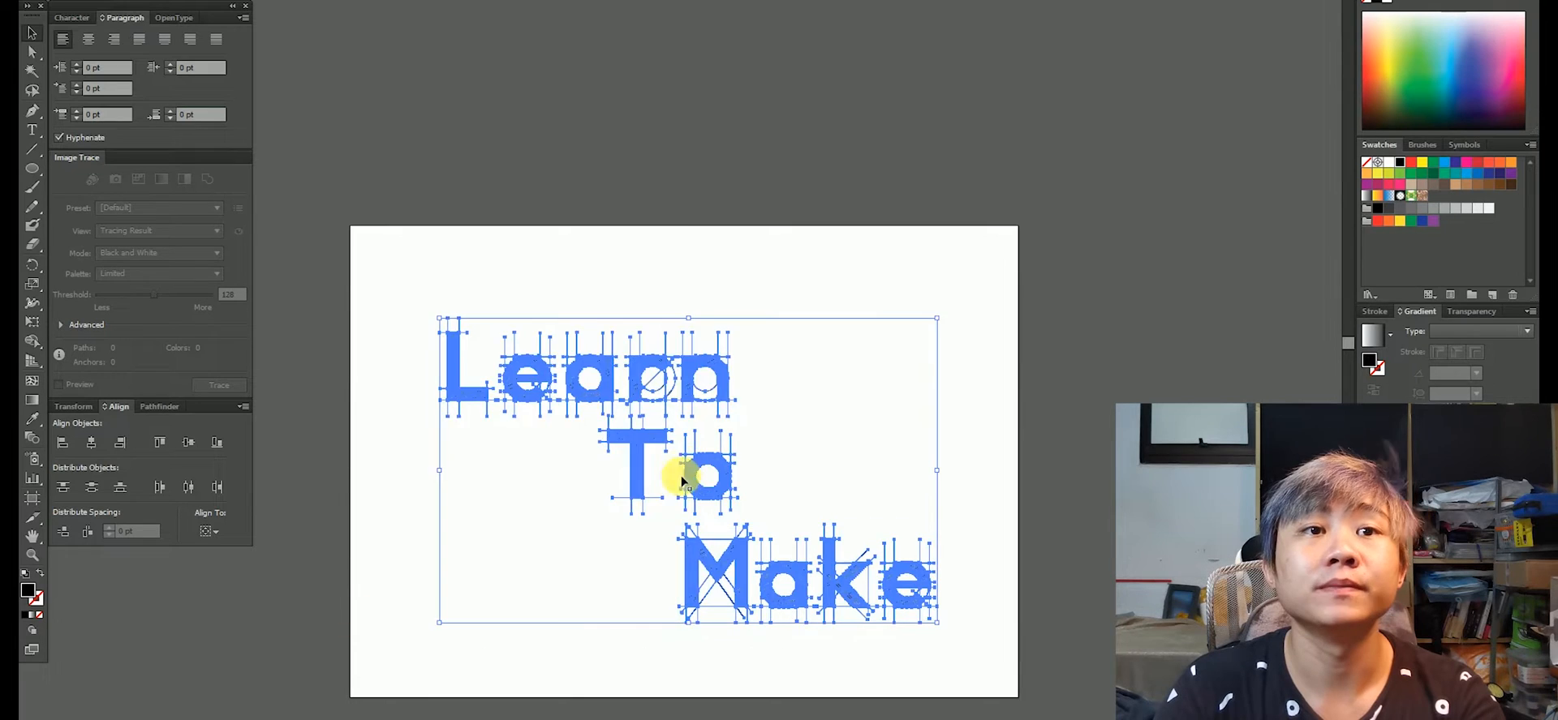
pyautogui.scroll(-5, 852, 167)
pyautogui.click(852, 167)
pyautogui.scroll(2, 661, 207)
pyautogui.moveTo(592, 174); pyautogui.dragTo(695, 173)
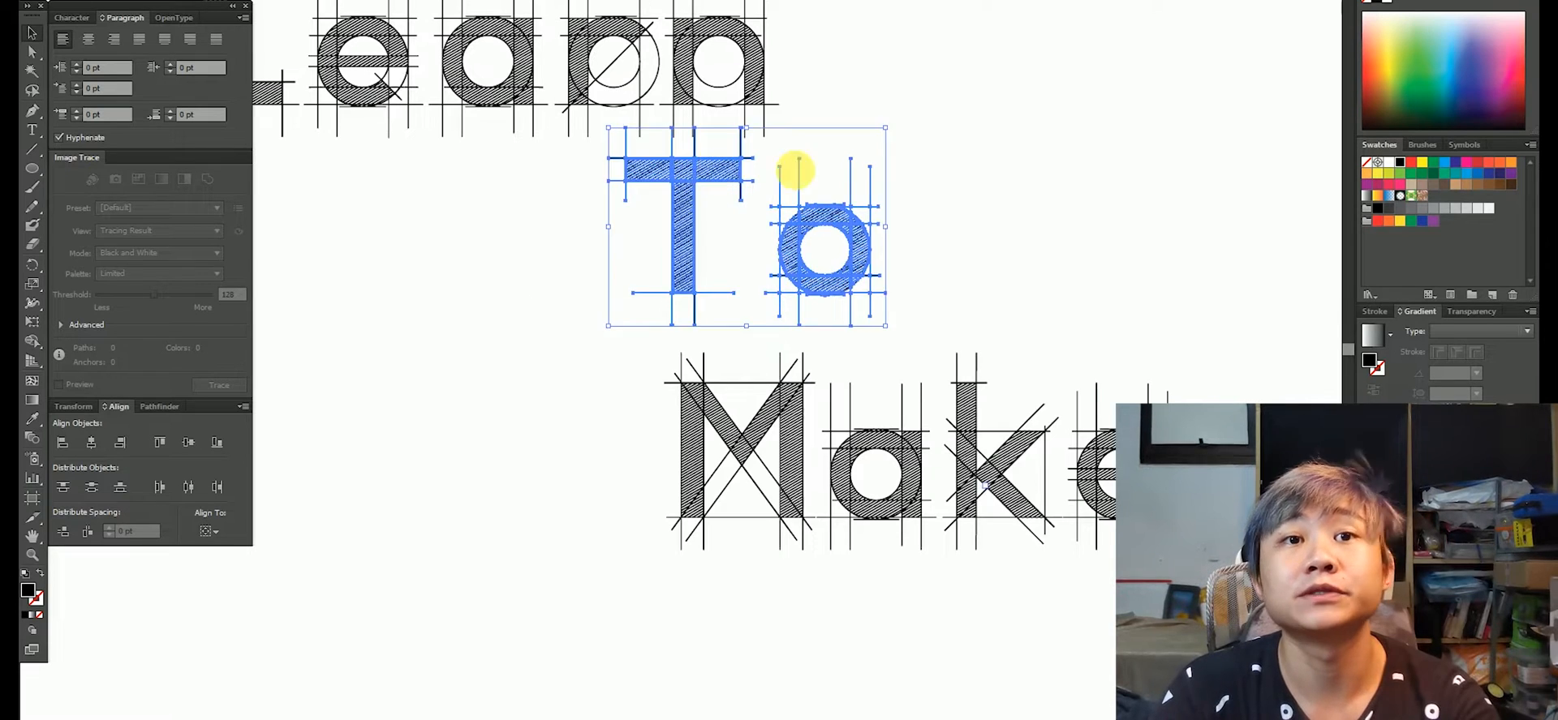
# Tighten the staggered layout by moving "Make" closer beneath "To" and check the whole arrangement
pyautogui.click(887, 414)
pyautogui.click(976, 219)
pyautogui.scroll(-3, 852, 195)
pyautogui.scroll(1, 904, 146)
pyautogui.scroll(-1, 633, 221)
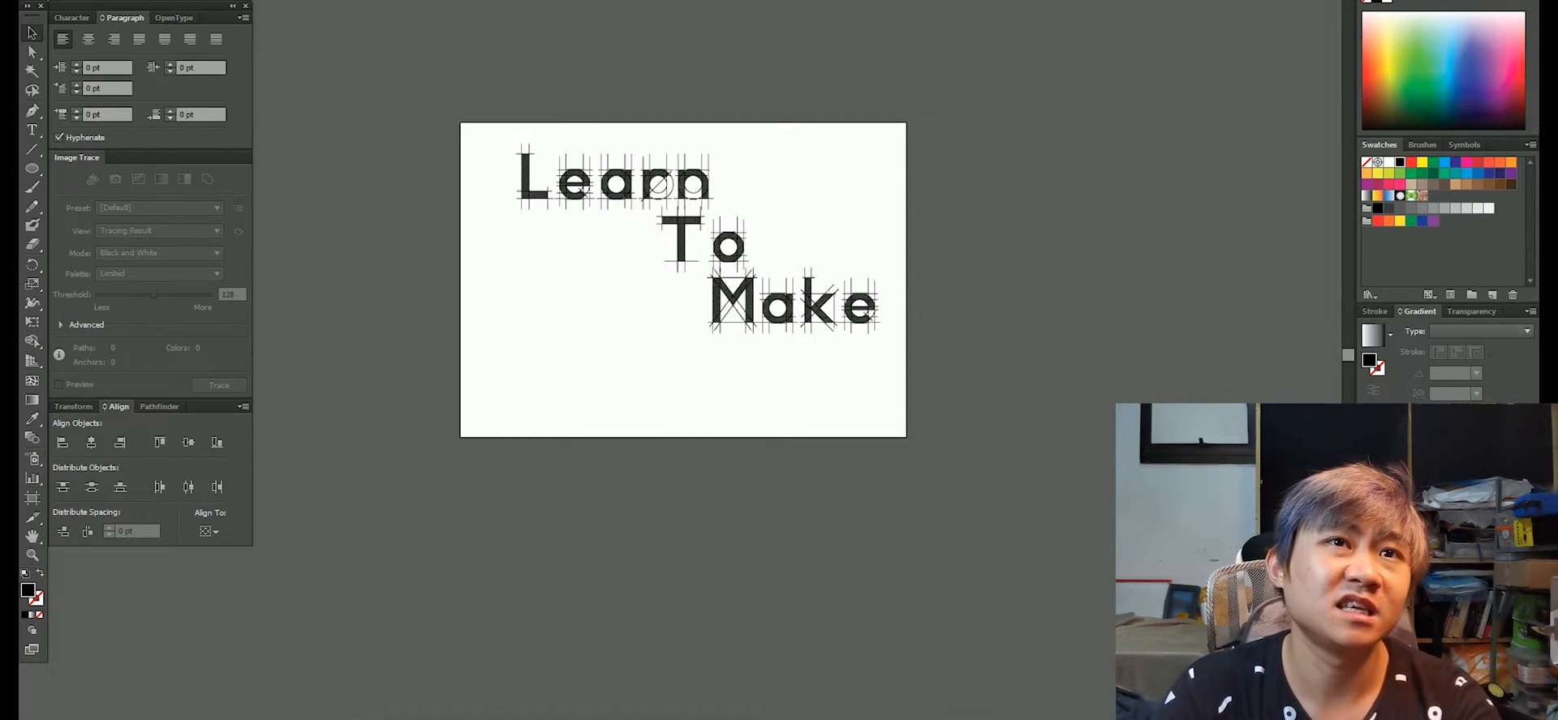
pyautogui.scroll(3, 713, 272)
pyautogui.click(722, 312)
# Check the character set on DaFont's Meroche page, save the font download and open the archive
pyautogui.scroll(-5, 751, 354)
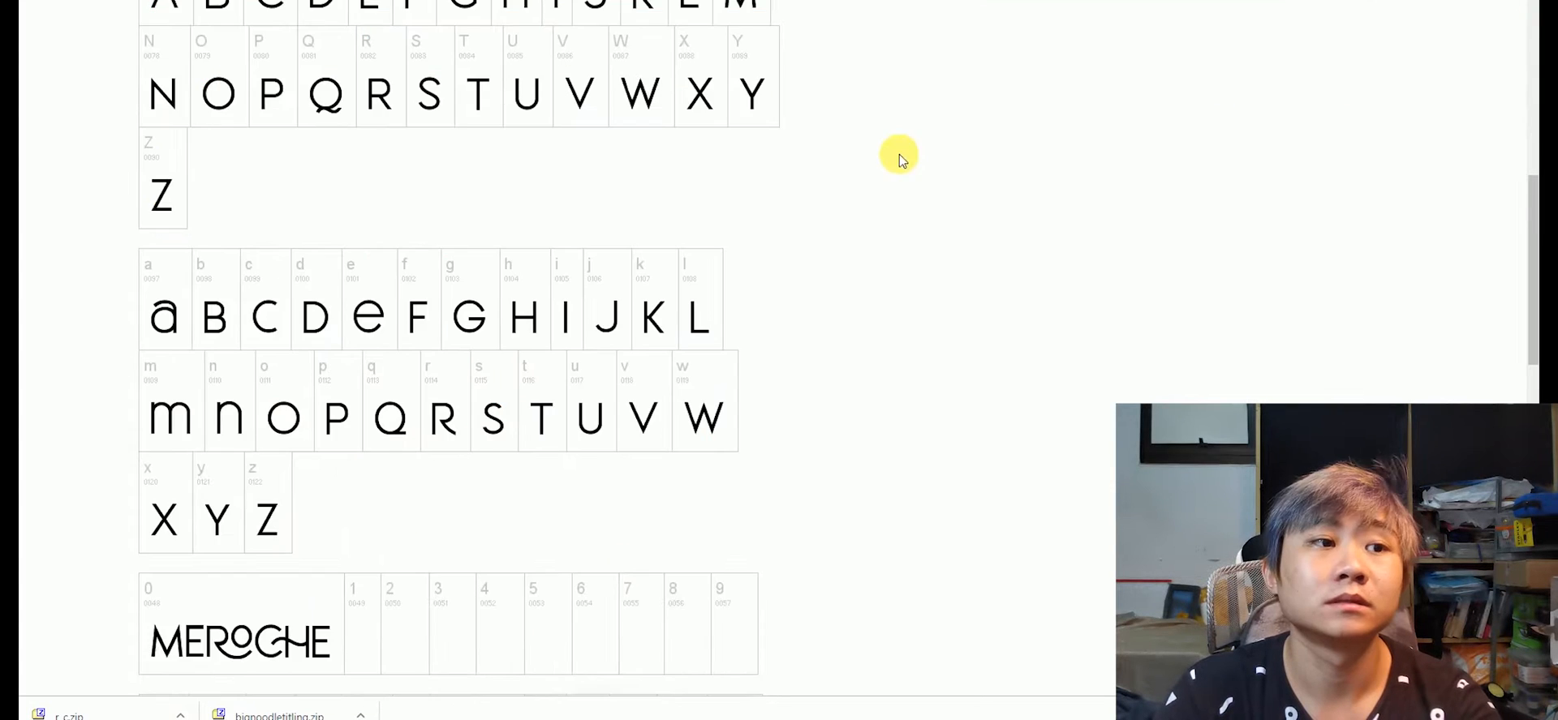
pyautogui.scroll(-1, 406, 222)
pyautogui.scroll(9, 1484, 62)
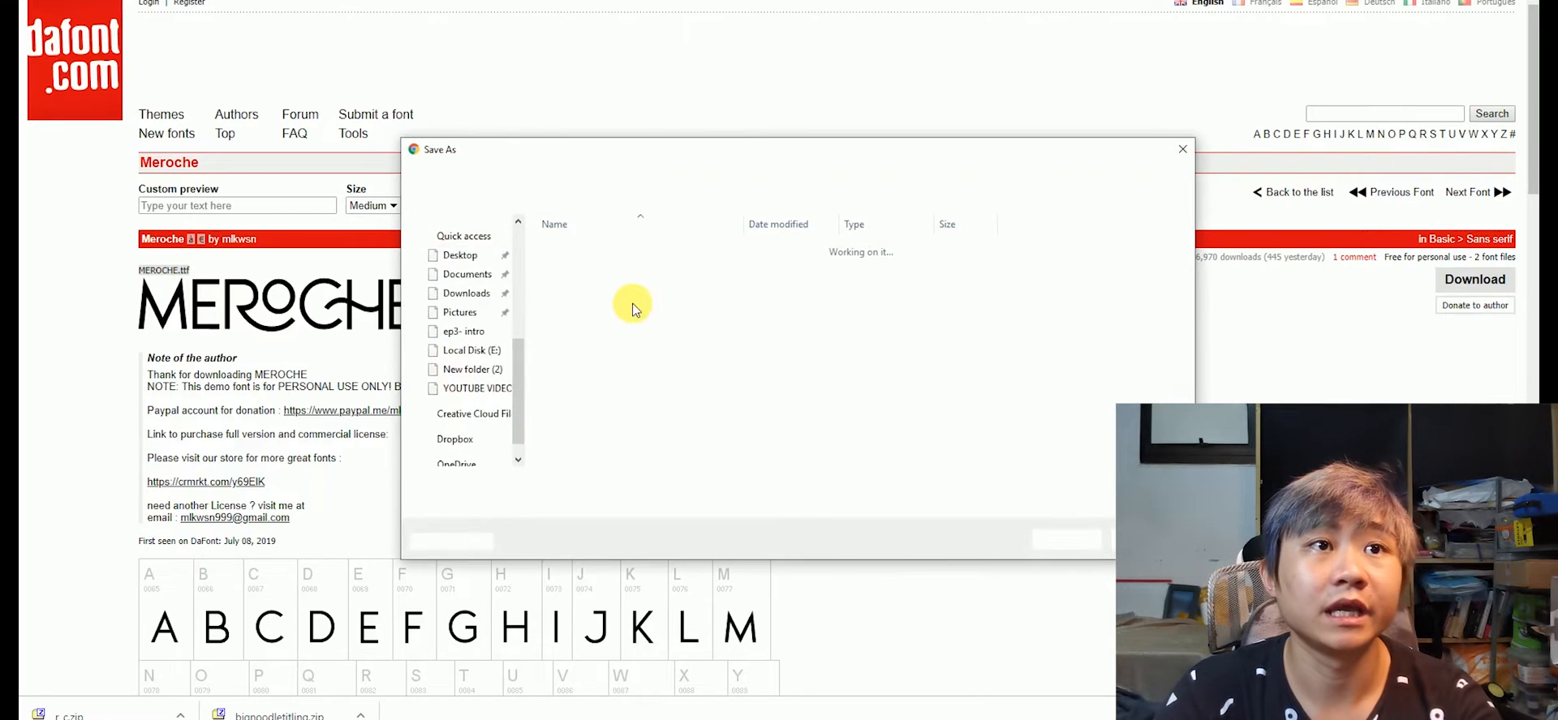
pyautogui.click(1068, 540)
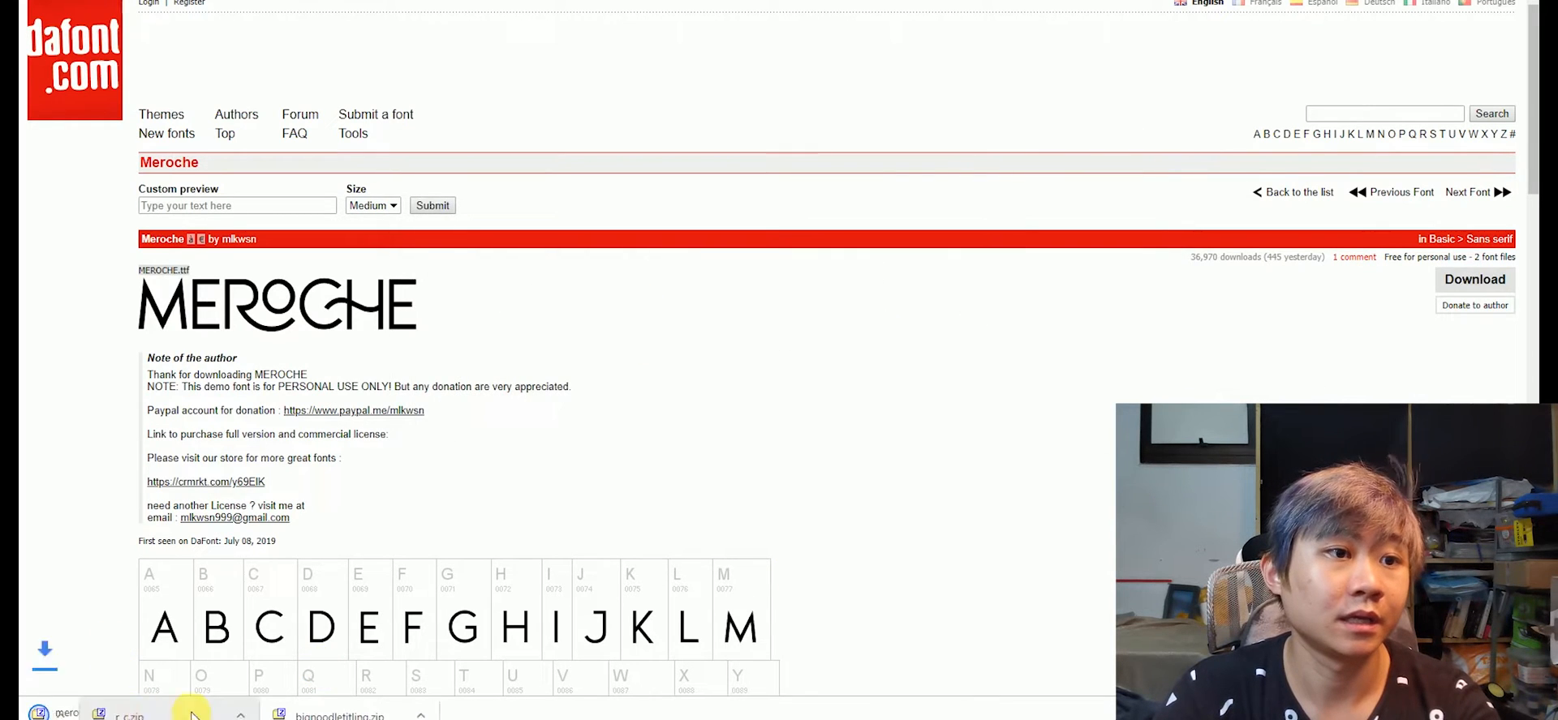
pyautogui.click(114, 714)
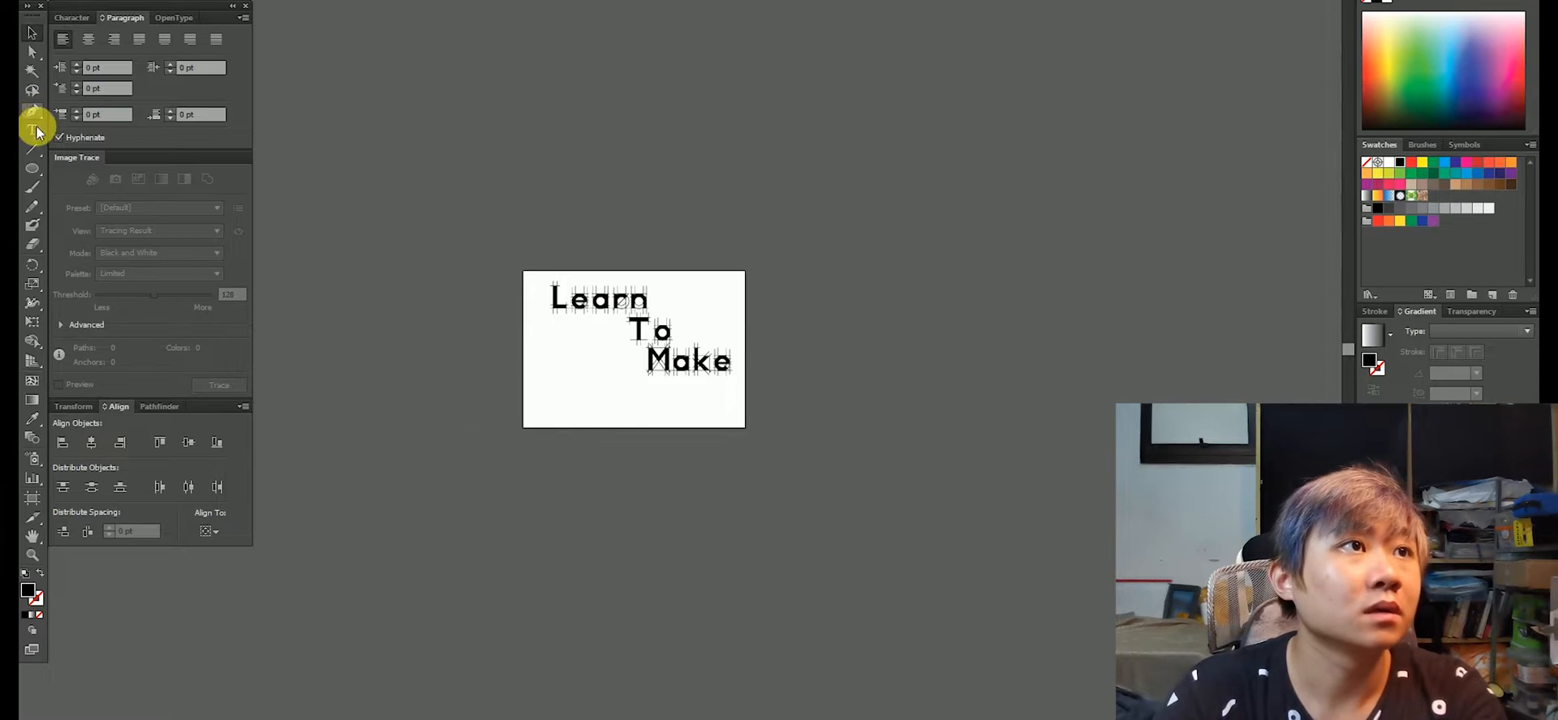
# In Illustrator, add a "Learn To Make" text line in the Meroche font above the grid-style lettering
pyautogui.click(40, 135)
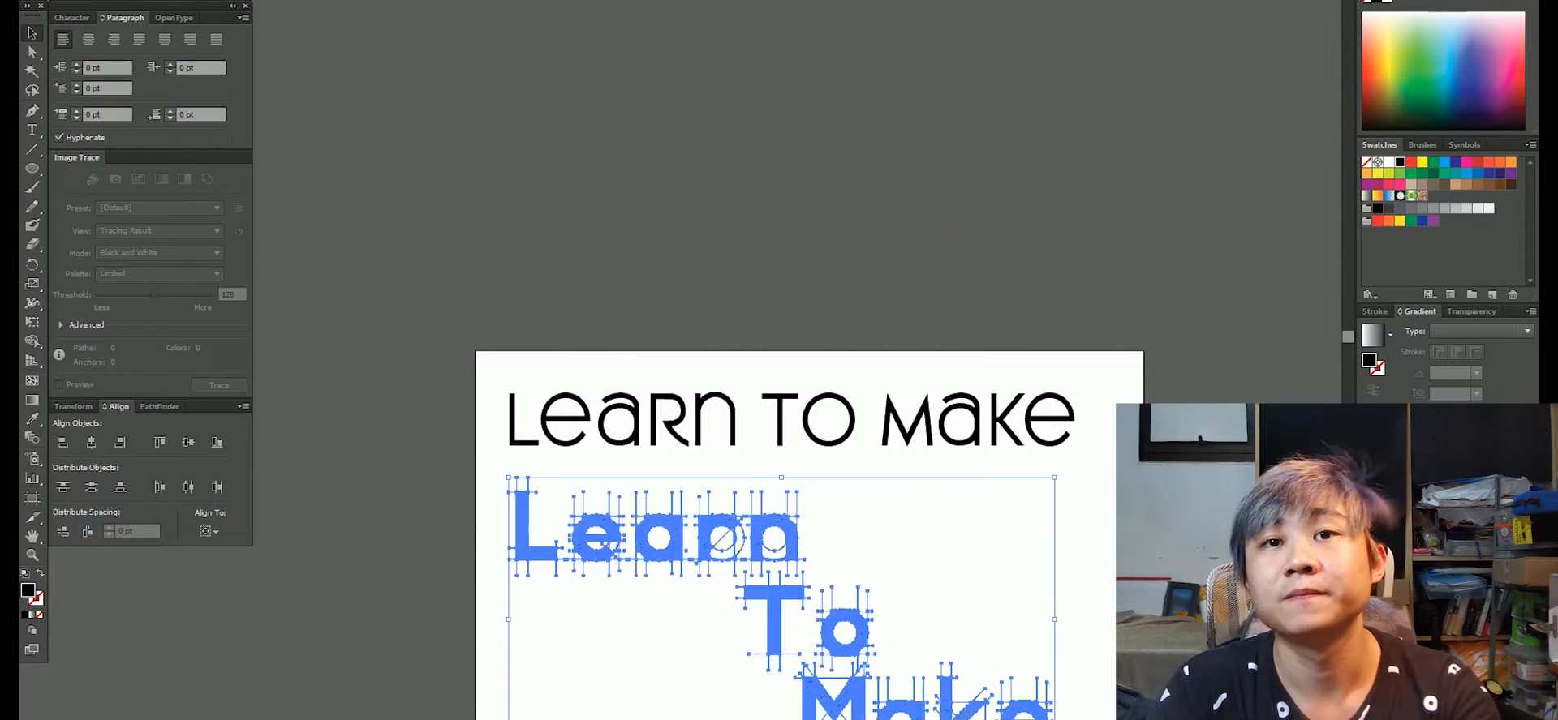
pyautogui.scroll(-3, 643, 278)
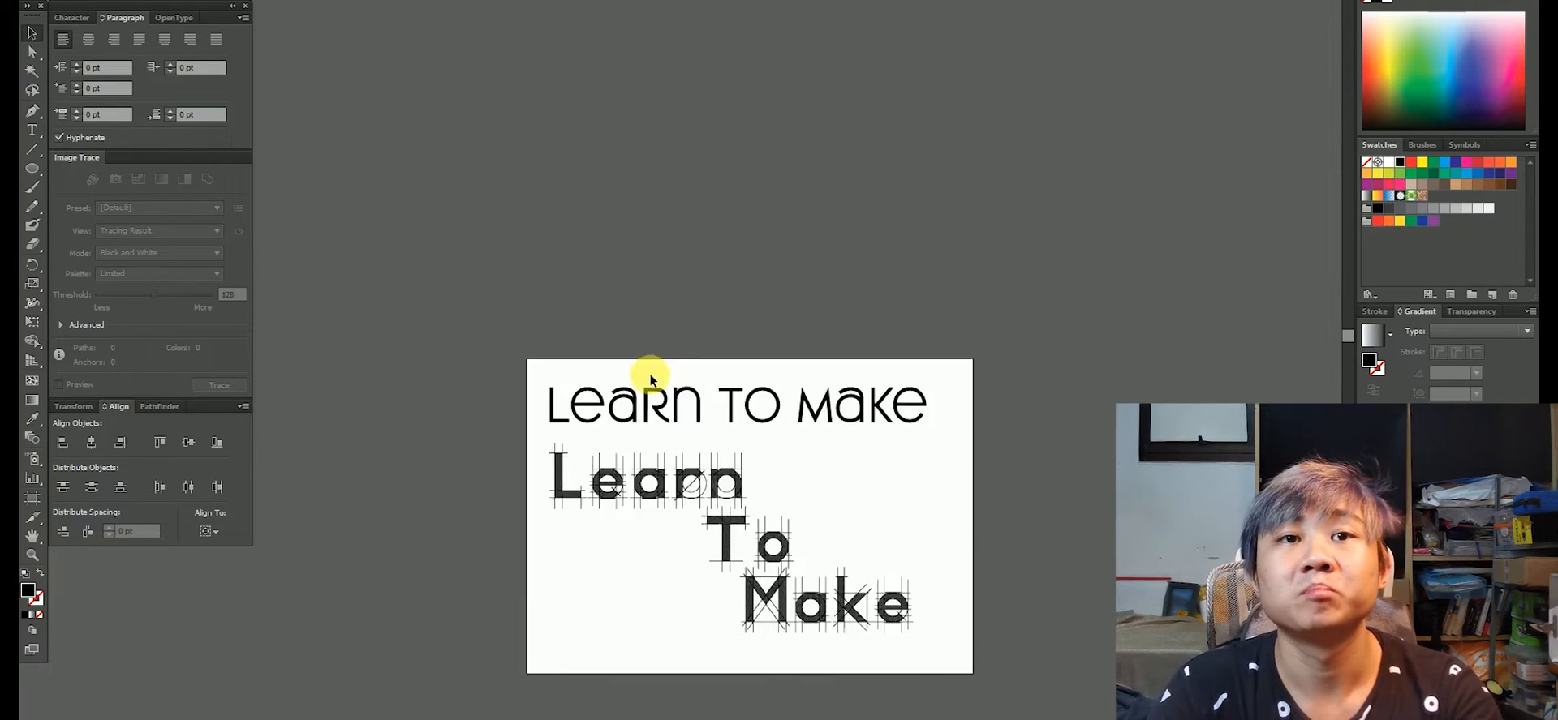
pyautogui.scroll(2, 748, 344)
pyautogui.scroll(-1, 667, 320)
pyautogui.scroll(2, 662, 357)
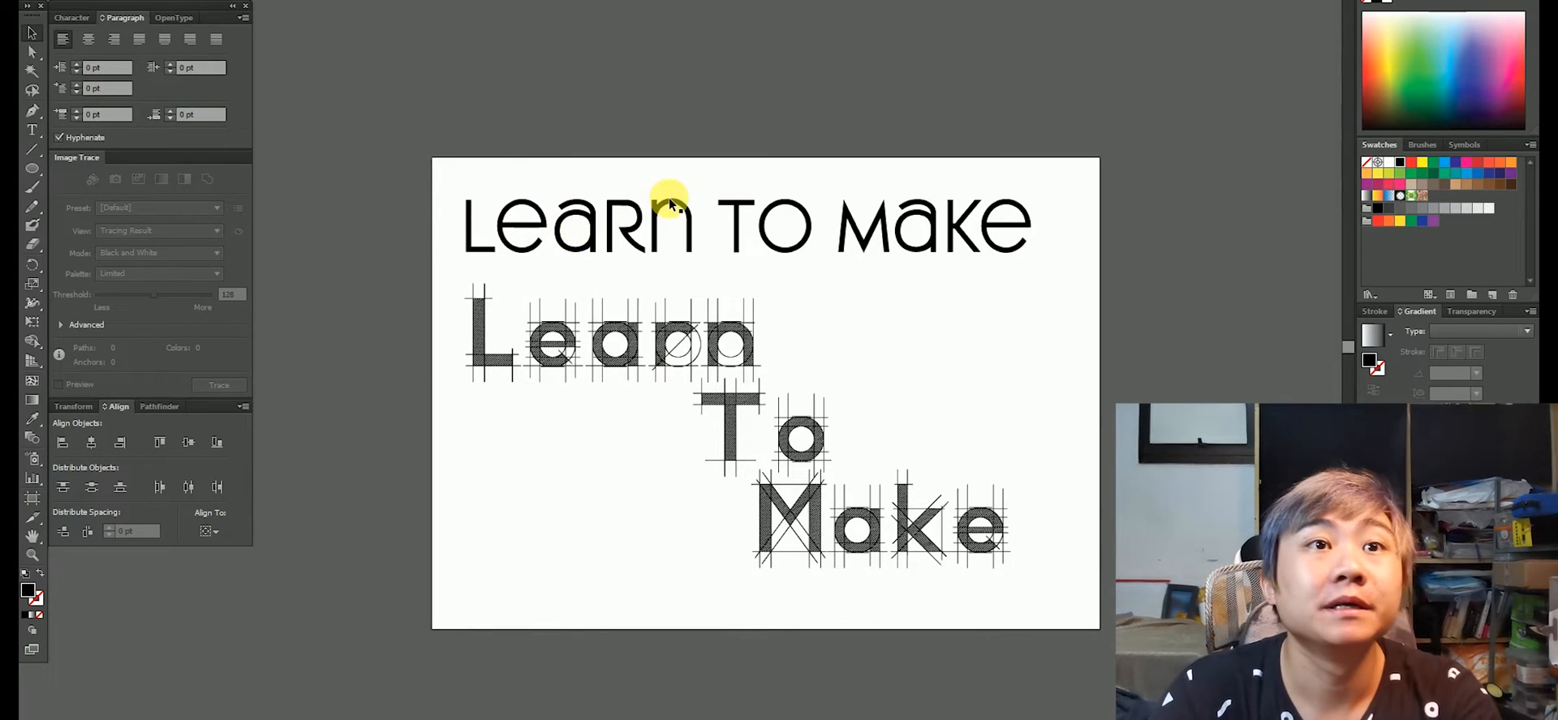
# Convert the Meroche "Learn To Make" line to outlines and ungroup its letters
pyautogui.moveTo(735, 154); pyautogui.dragTo(1139, 288)
pyautogui.rightClick(909, 214)
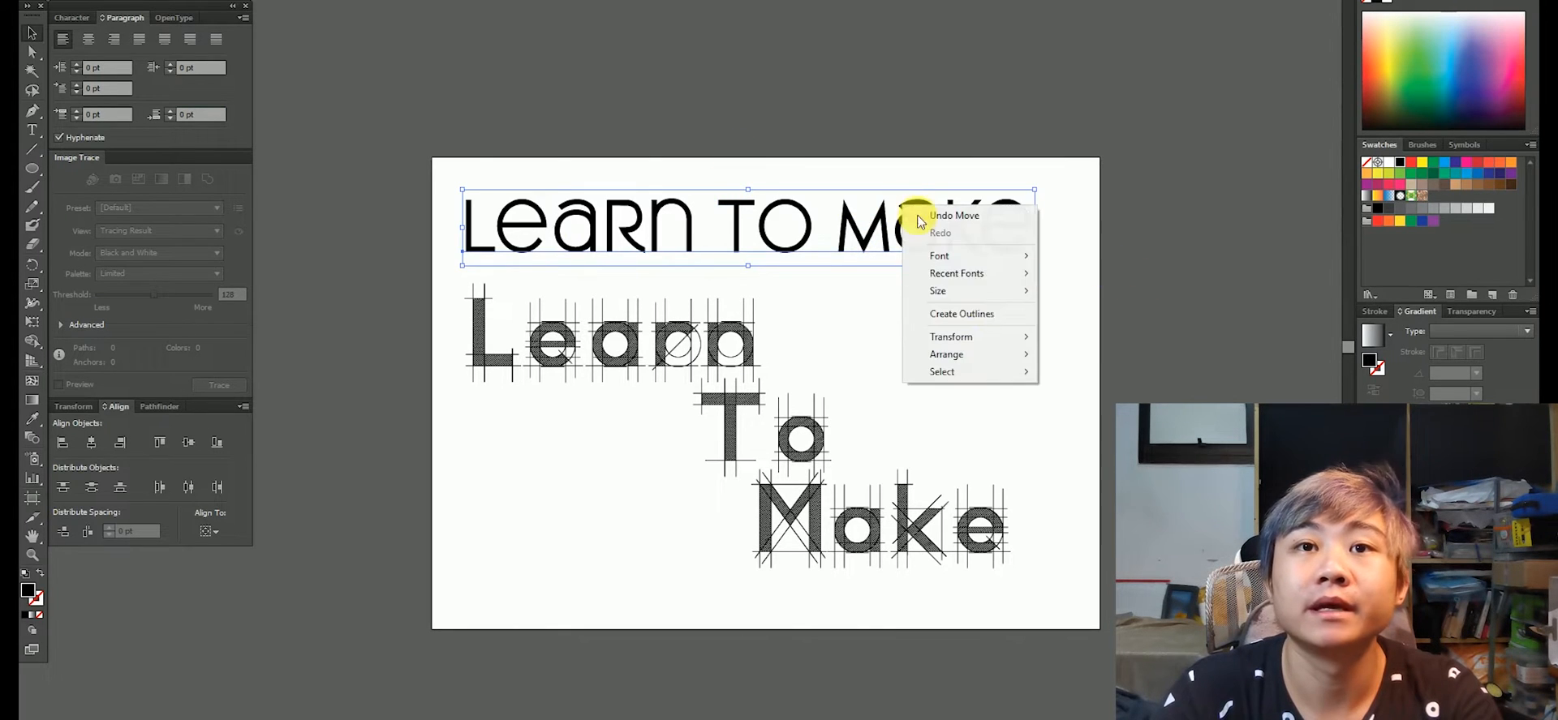
pyautogui.click(981, 313)
pyautogui.click(964, 179)
pyautogui.rightClick(713, 207)
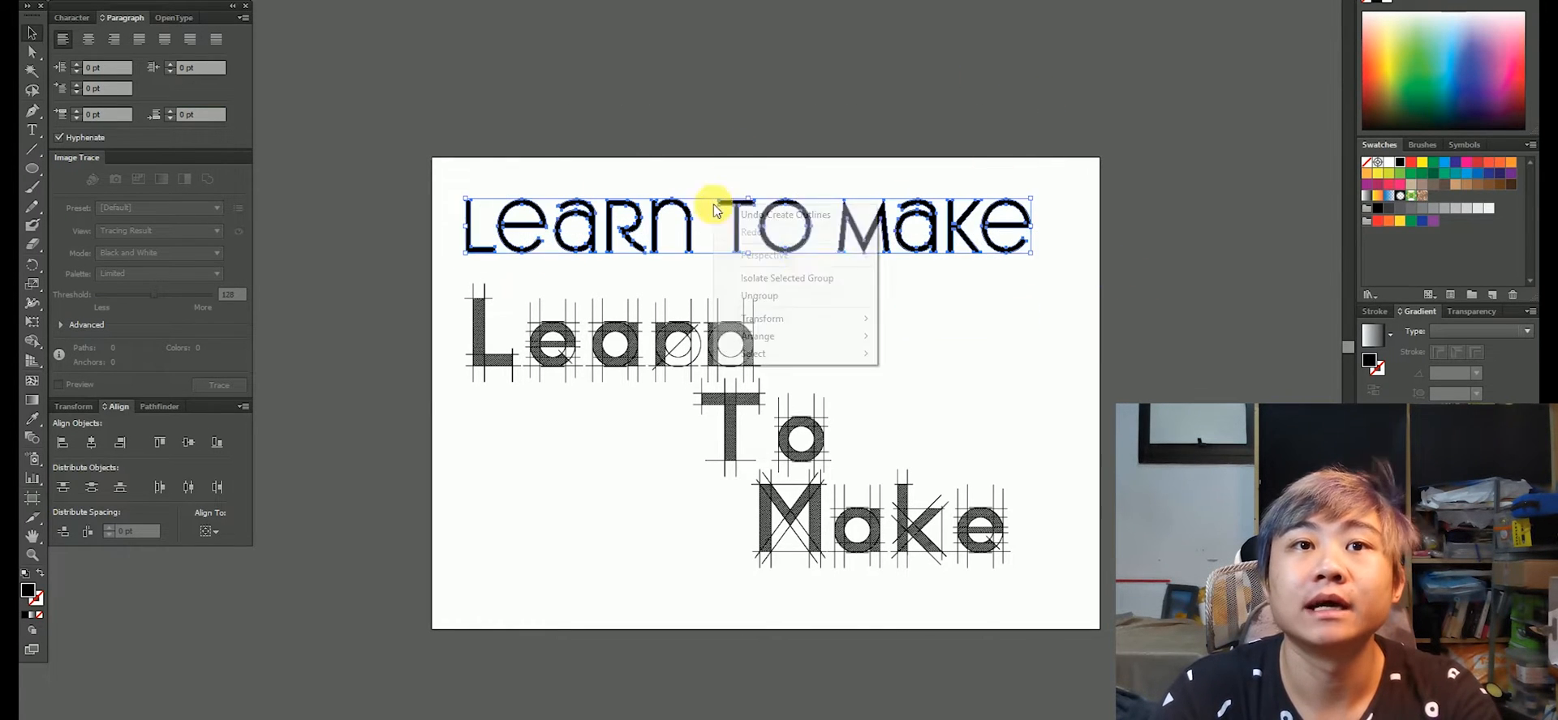
pyautogui.click(800, 296)
pyautogui.click(1102, 149)
# Move the outlined Meroche letter "T" out of its line to beyond the artboard's edge
pyautogui.click(737, 242)
pyautogui.moveTo(737, 242); pyautogui.dragTo(1279, 197)
pyautogui.click(445, 227)
pyautogui.click(613, 344)
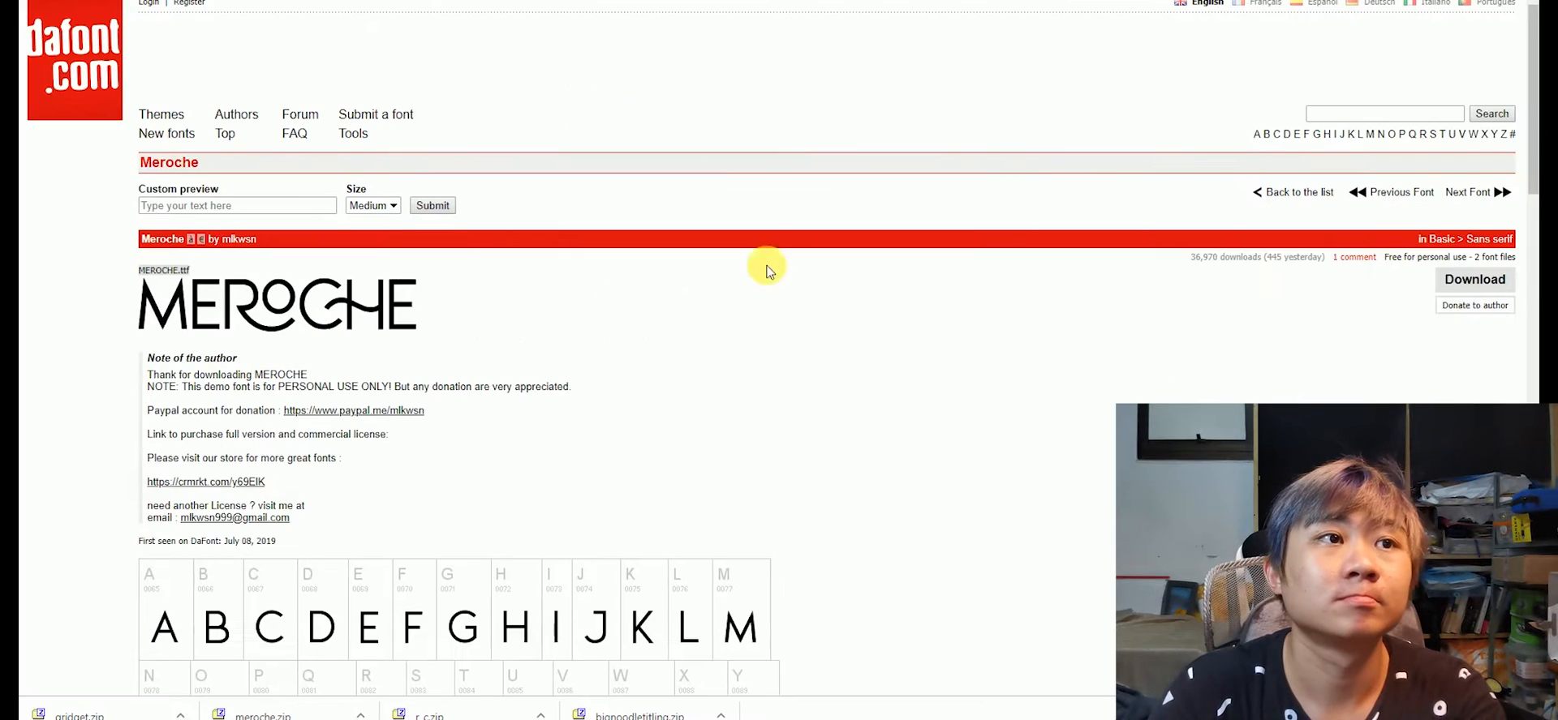
# Enlarge the grid-style word "Make" on the artboard and inspect its hatched letters and construction lines
pyautogui.scroll(-1, 766, 268)
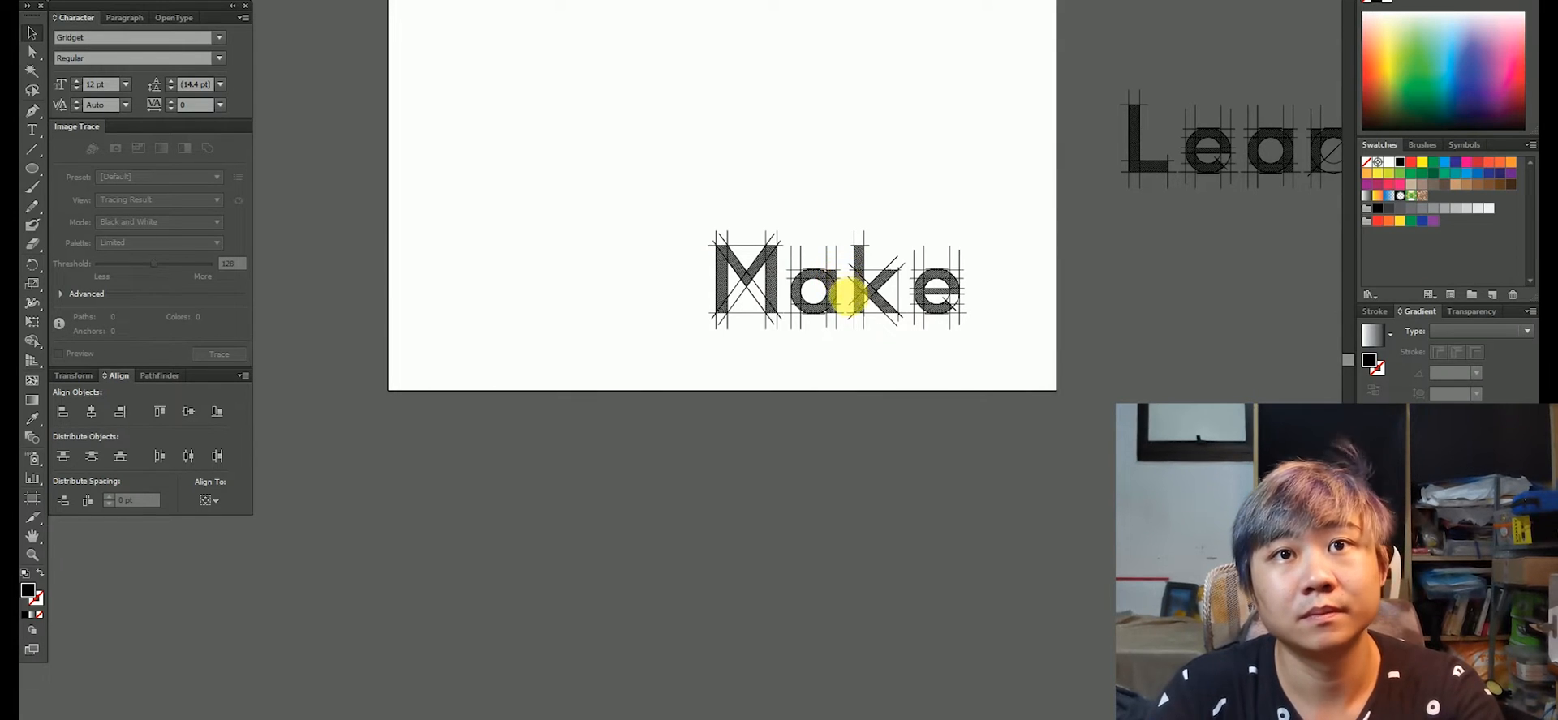
pyautogui.click(816, 286)
pyautogui.moveTo(708, 233); pyautogui.dragTo(612, 150)
pyautogui.click(1144, 412)
pyautogui.scroll(3, 714, 276)
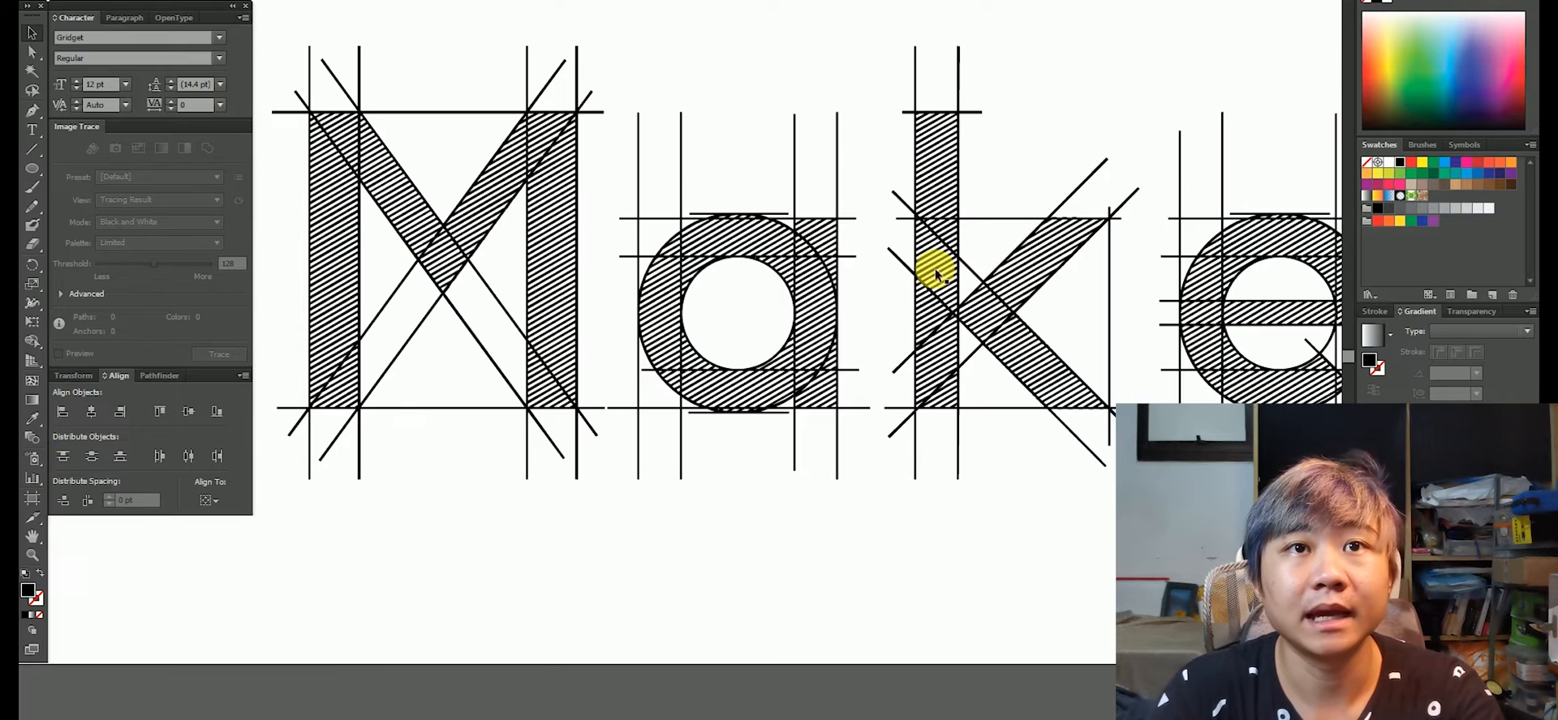
pyautogui.scroll(-3, 869, 277)
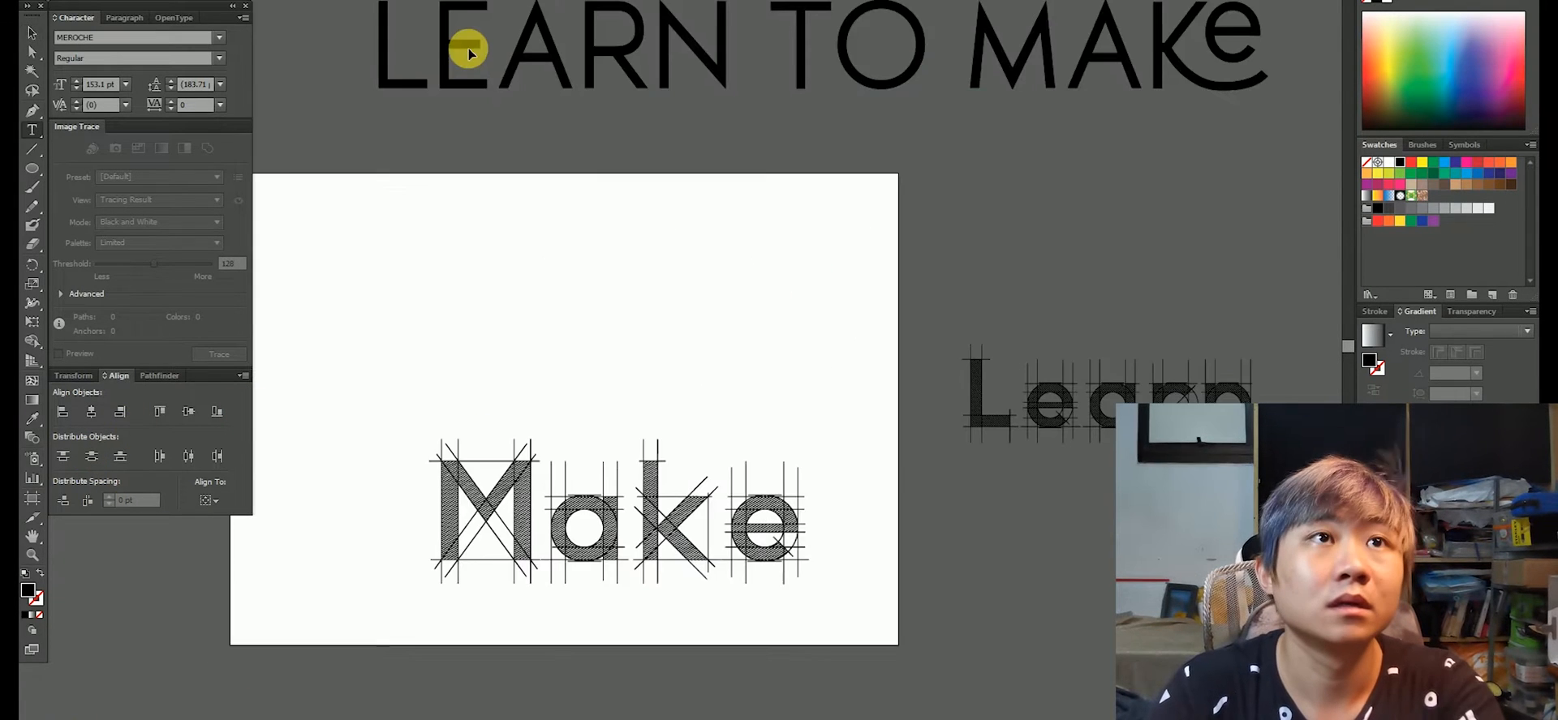
# Change the first word of the Meroche line to lowercase e, a and n, and insert an "o" after the R
pyautogui.write('e')
pyautogui.moveTo(453, 57); pyautogui.dragTo(671, 52)
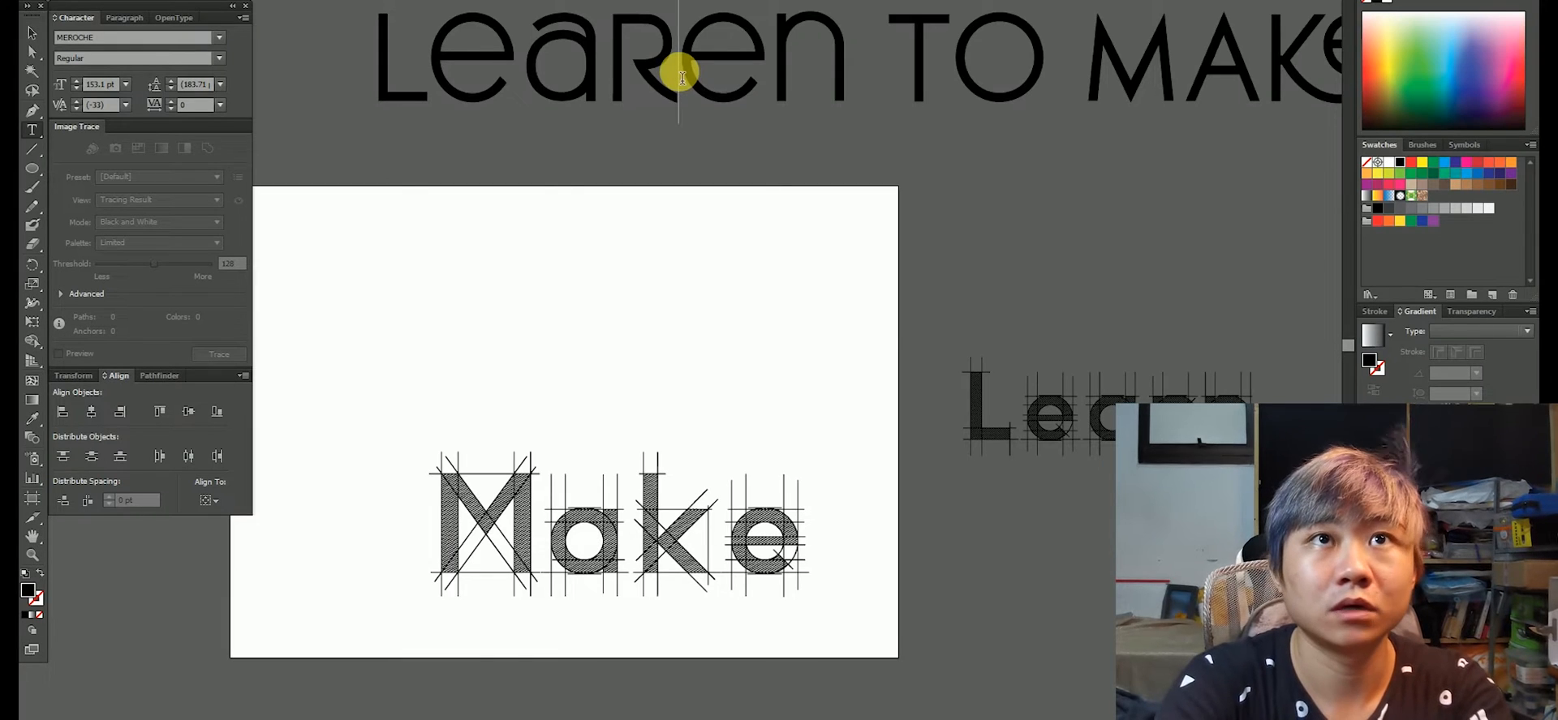
pyautogui.press('BackSpace')
pyautogui.write('o')
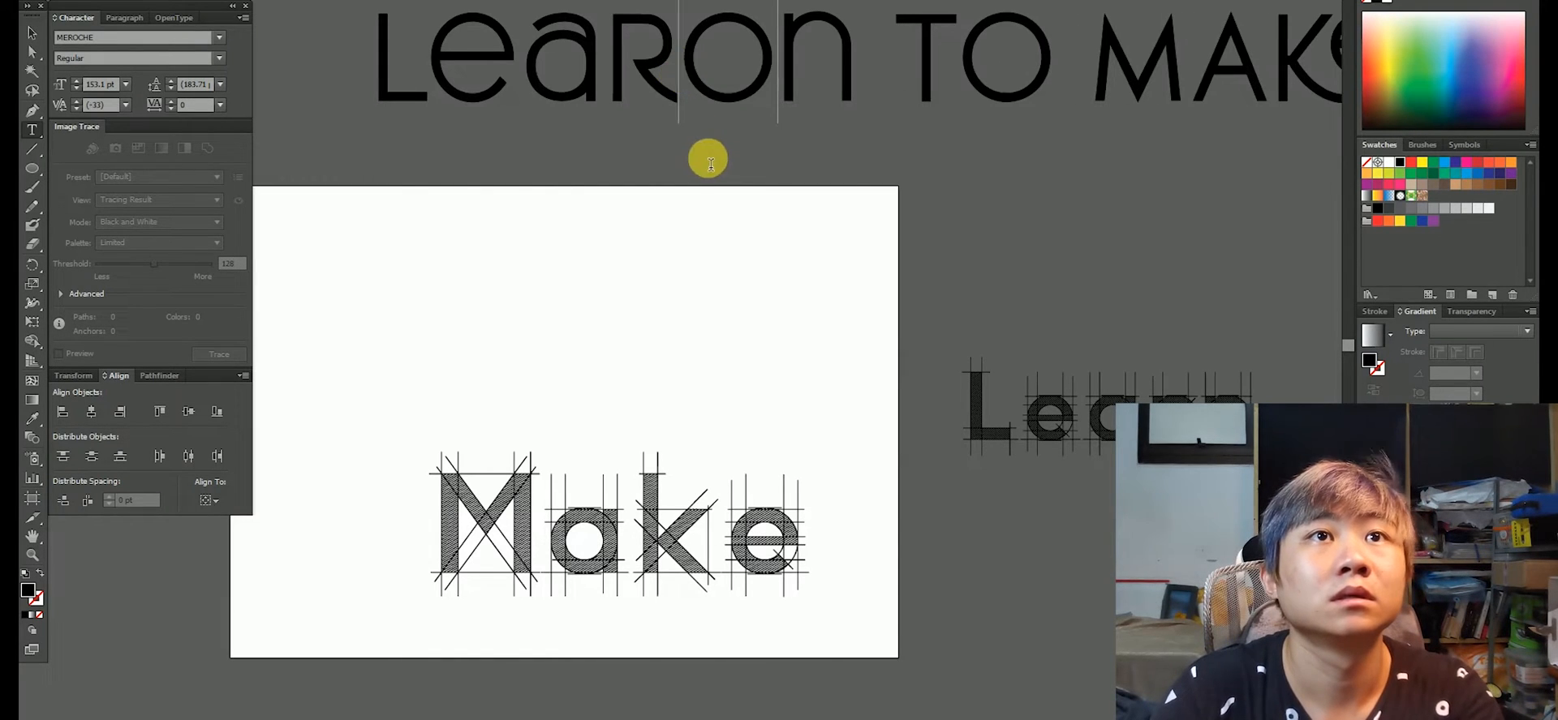
# Delete the "RO" pair from the first word, try "ro" in its place, and remove that again
pyautogui.moveTo(765, 77); pyautogui.dragTo(640, 75)
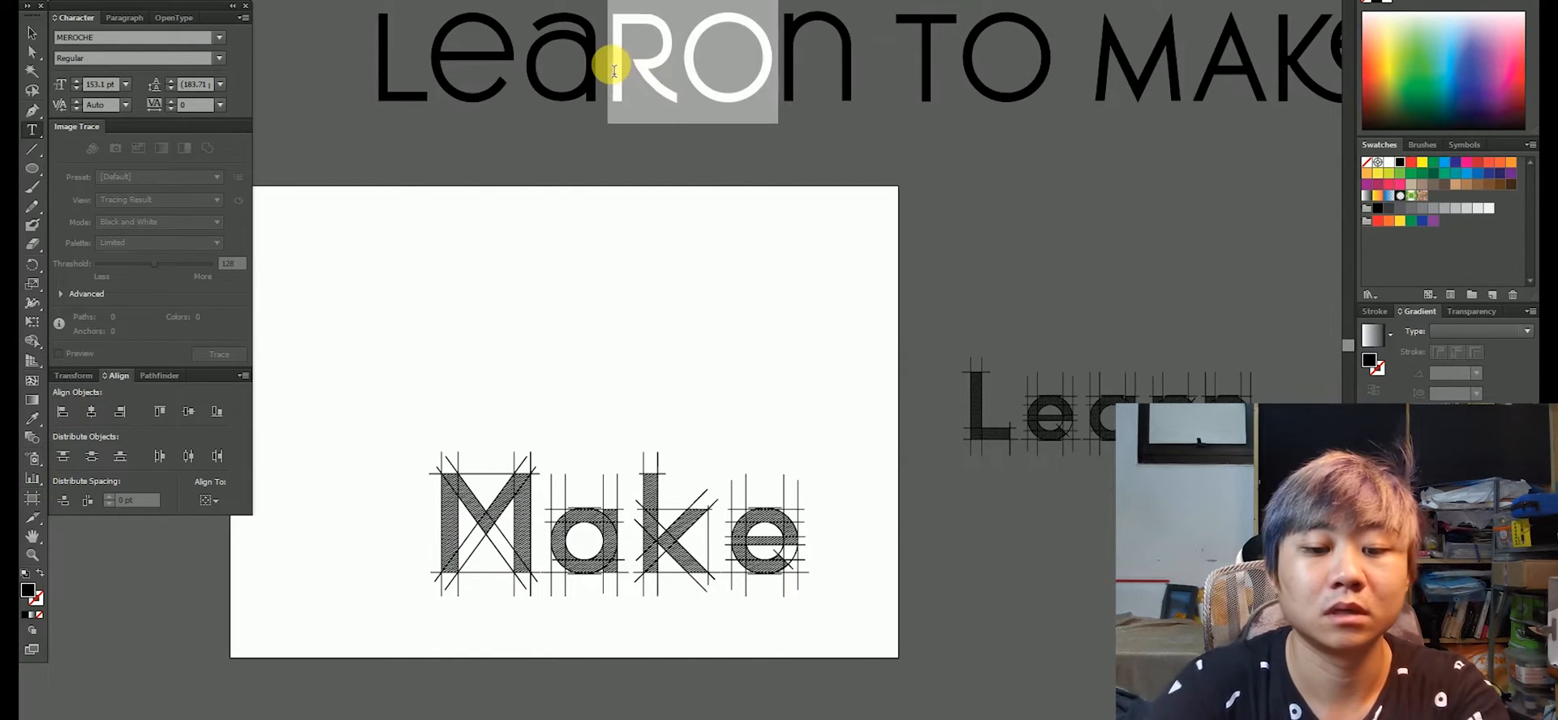
pyautogui.click(614, 71)
pyautogui.press('BackSpace')
pyautogui.press('BackSpace')
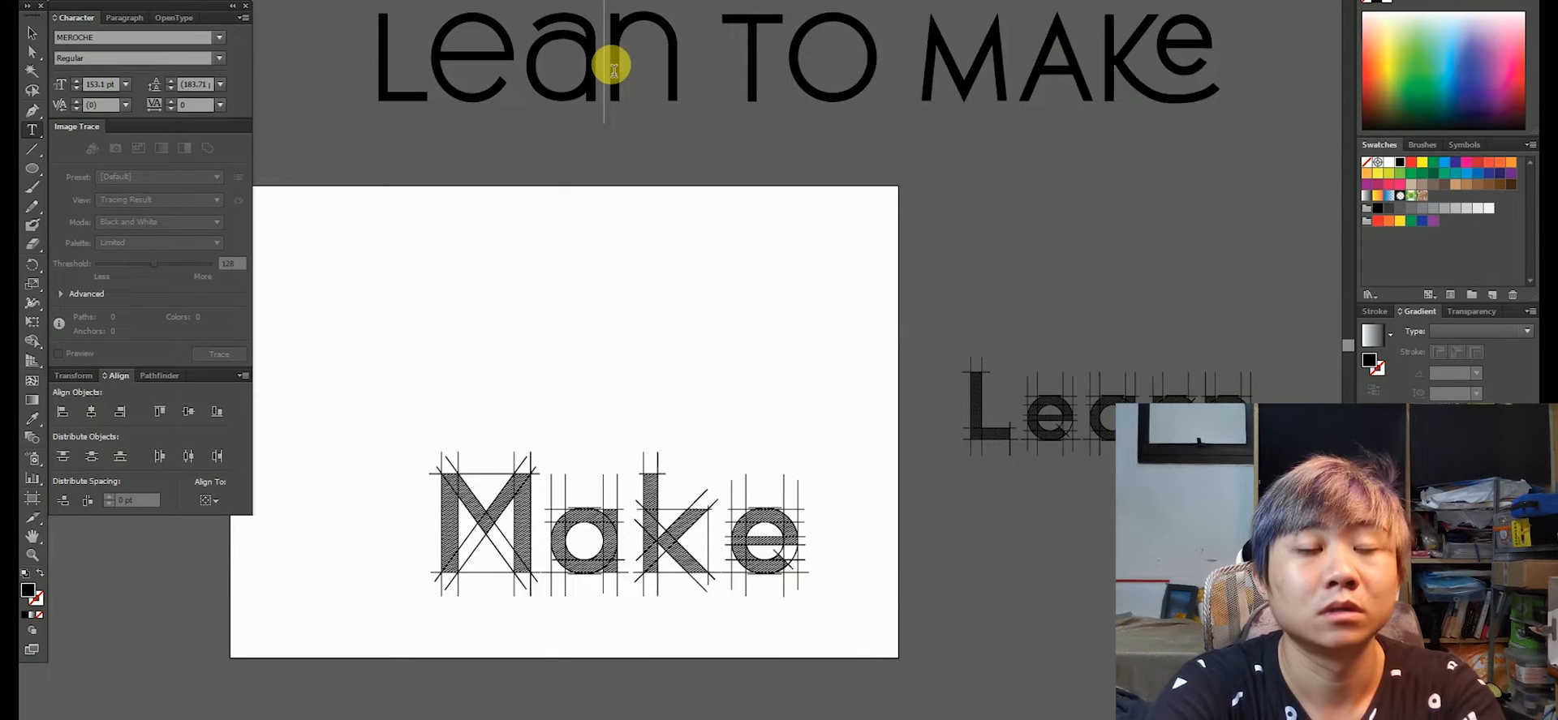
pyautogui.write('ro')
pyautogui.press('BackSpace')
pyautogui.press('BackSpace')
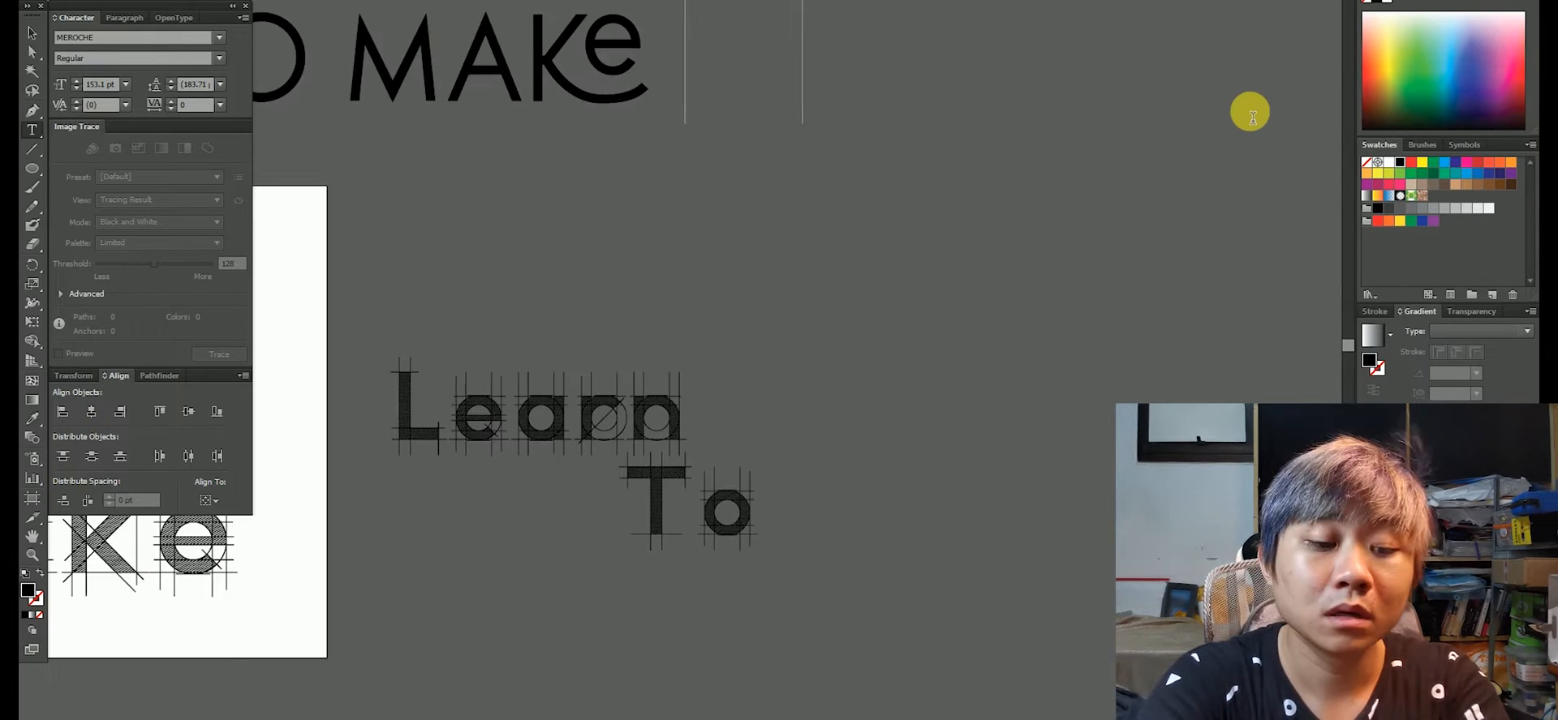
# Append the word "MEROCHE" to the end of the Meroche line and convert the whole line to outlines
pyautogui.write('meroCHE')
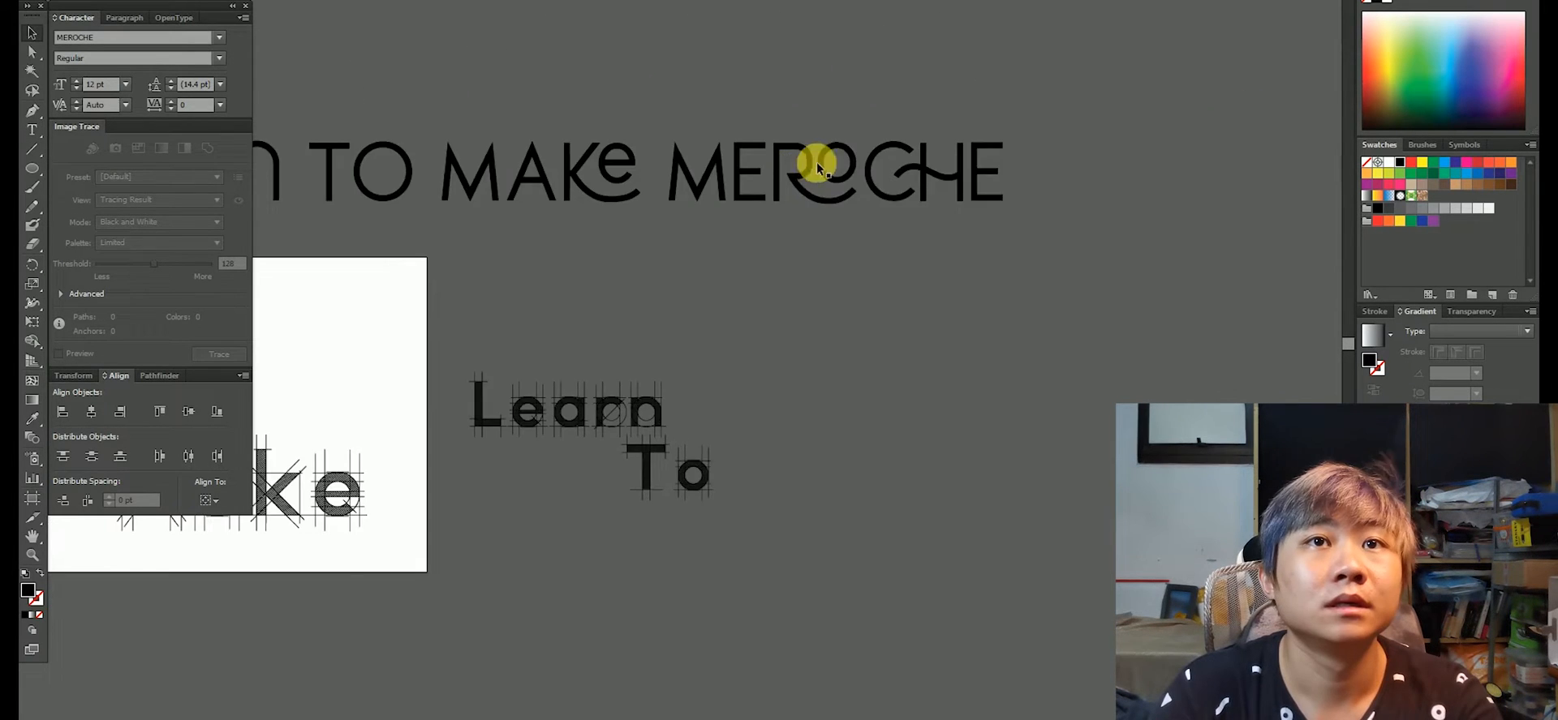
pyautogui.scroll(3, 790, 196)
pyautogui.click(742, 207)
pyautogui.scroll(-2, 883, 208)
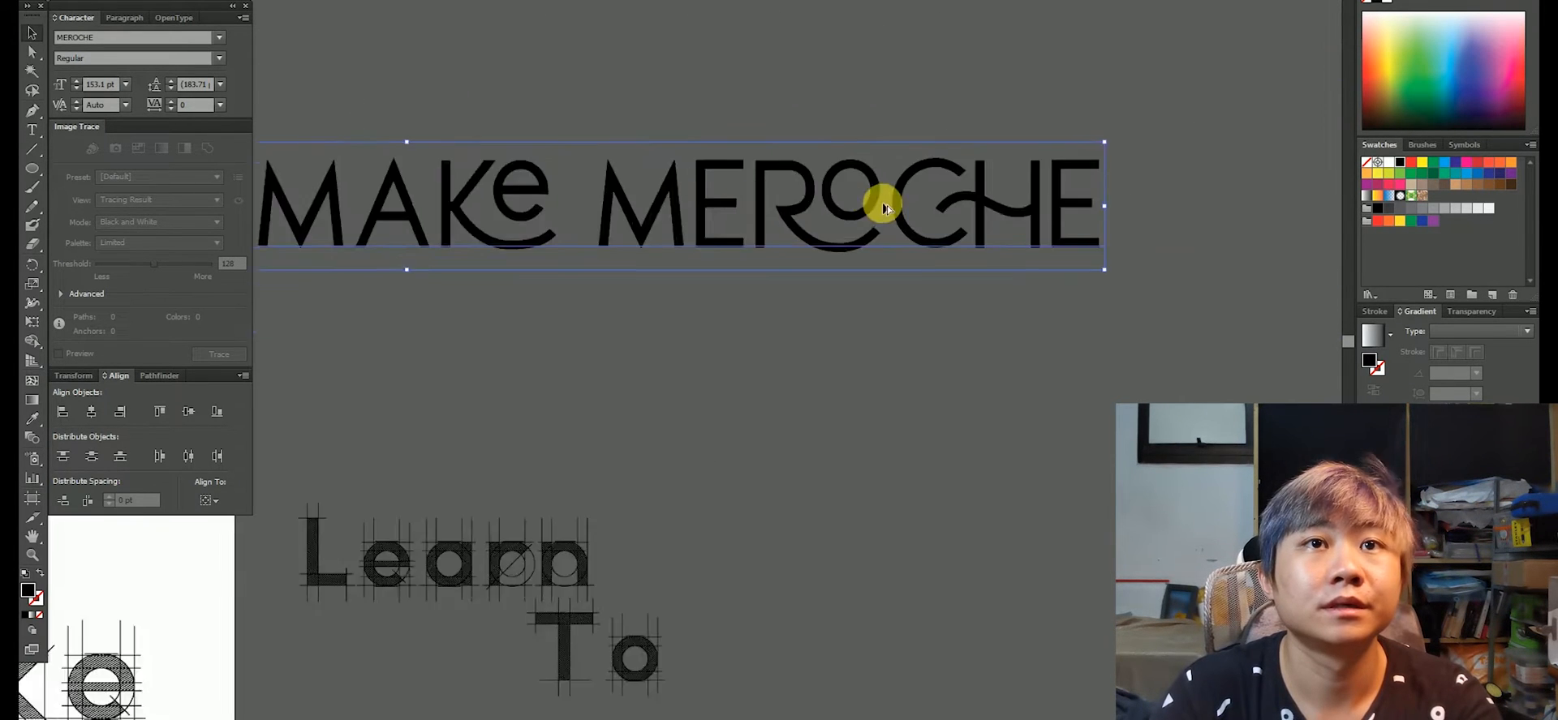
pyautogui.scroll(-2, 883, 209)
pyautogui.rightClick(742, 208)
pyautogui.click(840, 314)
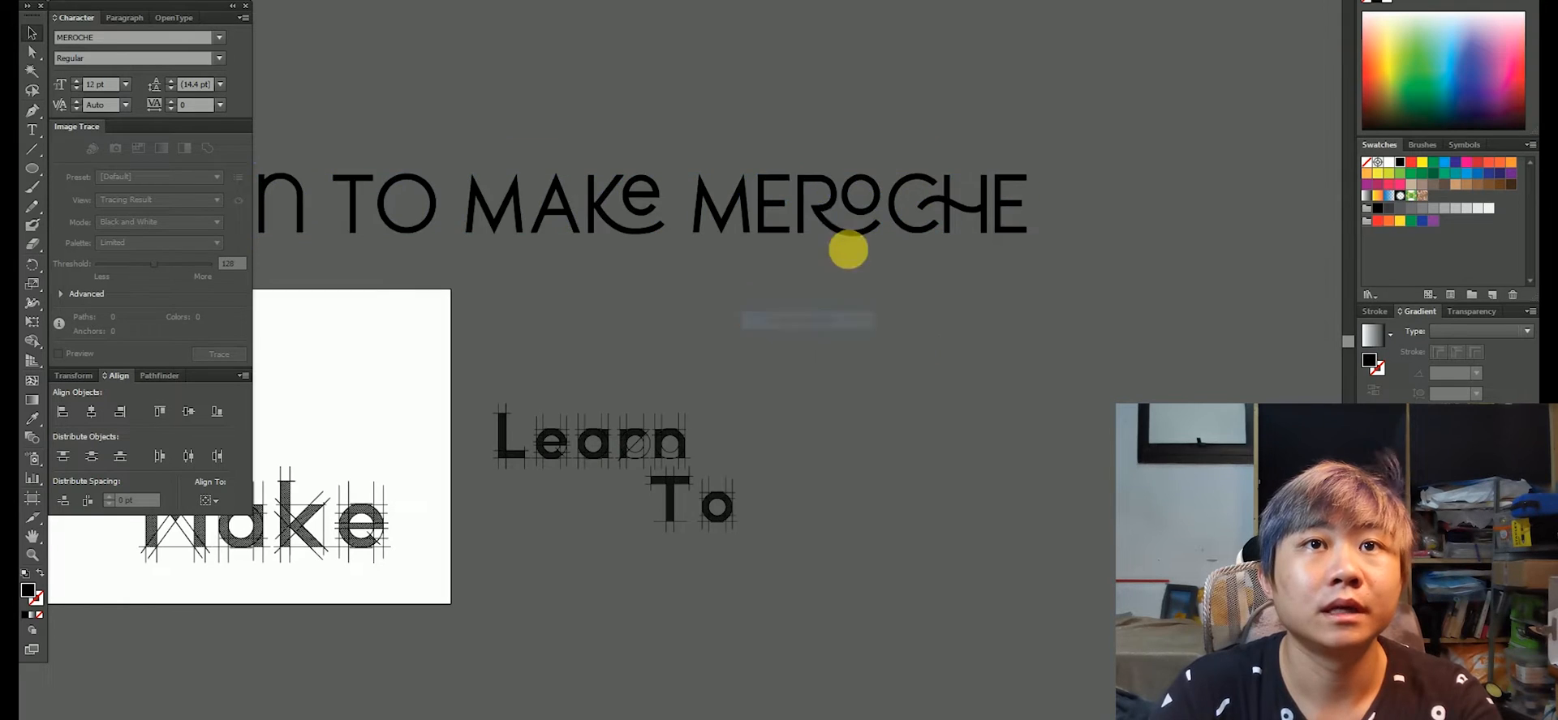
# Ungroup the outlined line and move the joined "Ro" letters out of "MEROCHE" to the space below it
pyautogui.rightClick(825, 211)
pyautogui.click(885, 304)
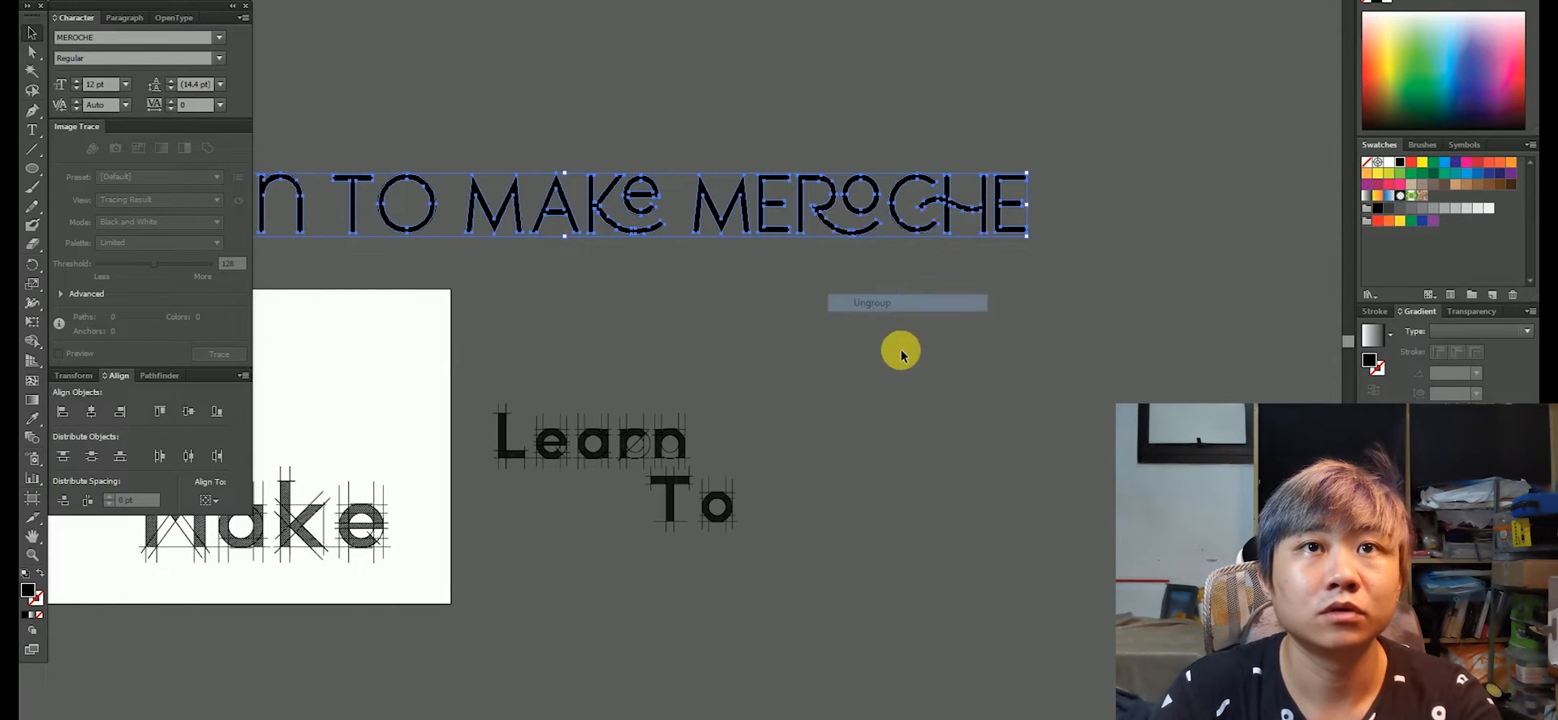
pyautogui.click(900, 350)
pyautogui.scroll(-2, 866, 304)
pyautogui.scroll(2, 651, 261)
pyautogui.click(1064, 267)
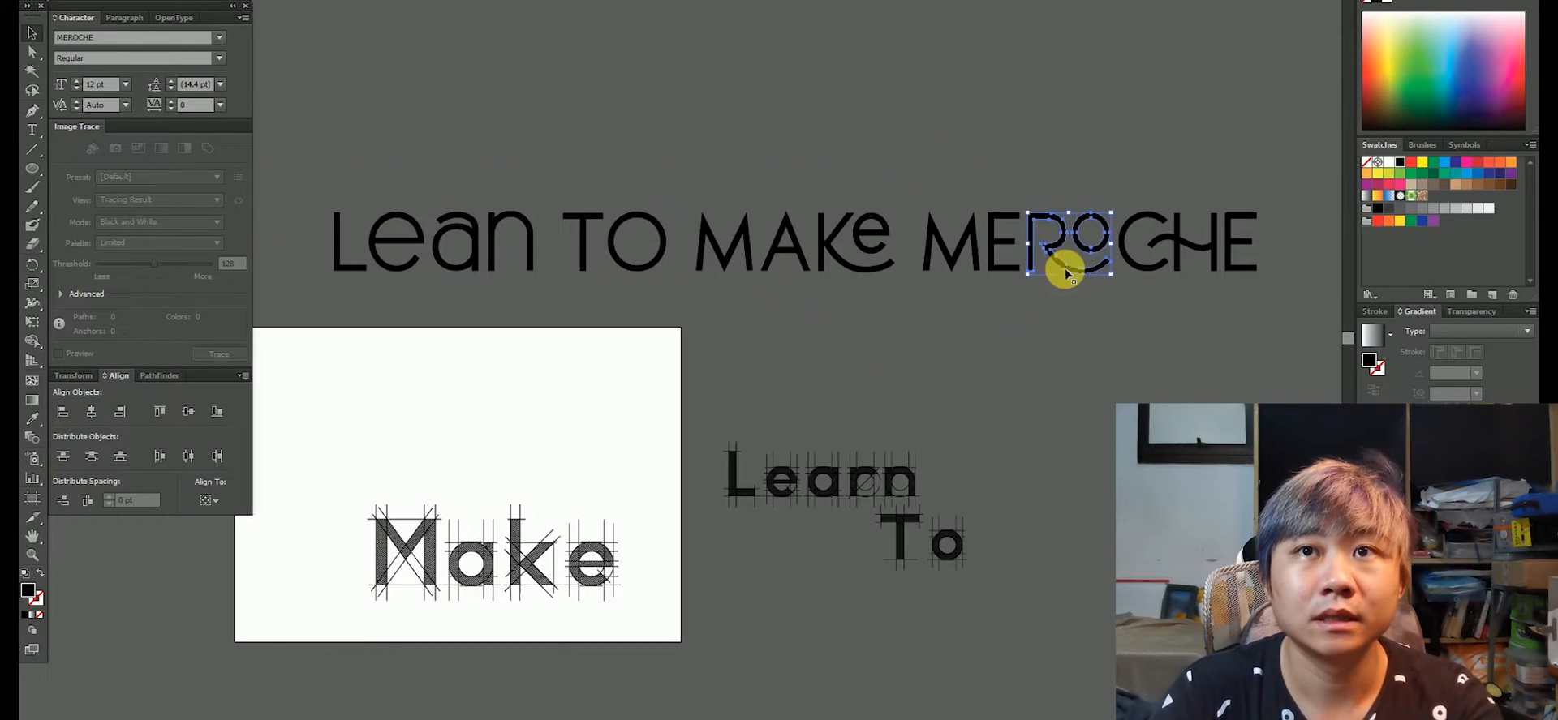
pyautogui.moveTo(1065, 267); pyautogui.dragTo(819, 355)
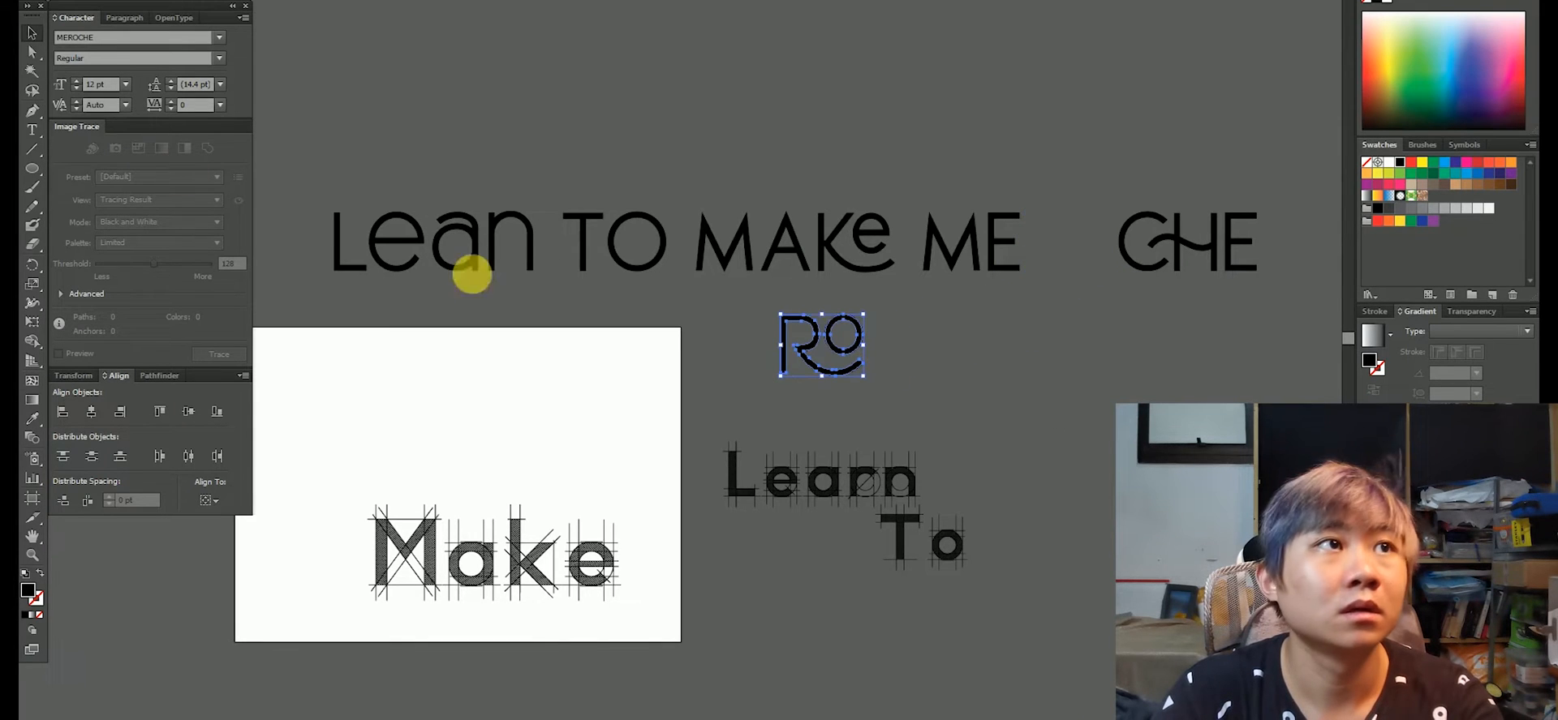
# Delete the small "o" from the detached "Ro" shape with the Direct Selection tool, keeping the swash-tailed R
pyautogui.click(33, 51)
pyautogui.scroll(3, 892, 341)
pyautogui.click(776, 375)
pyautogui.press('Delete')
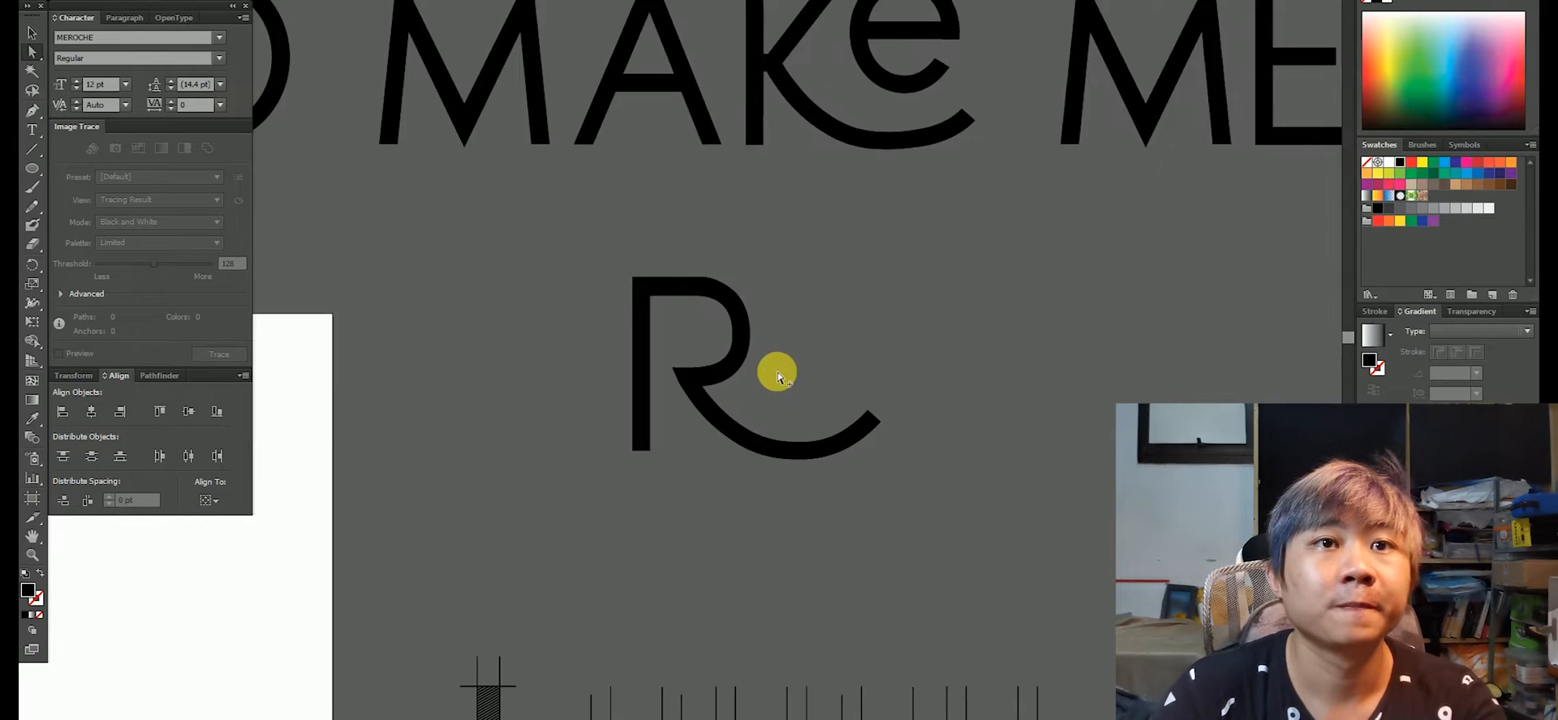
pyautogui.scroll(-3, 657, 309)
pyautogui.scroll(-3, 622, 247)
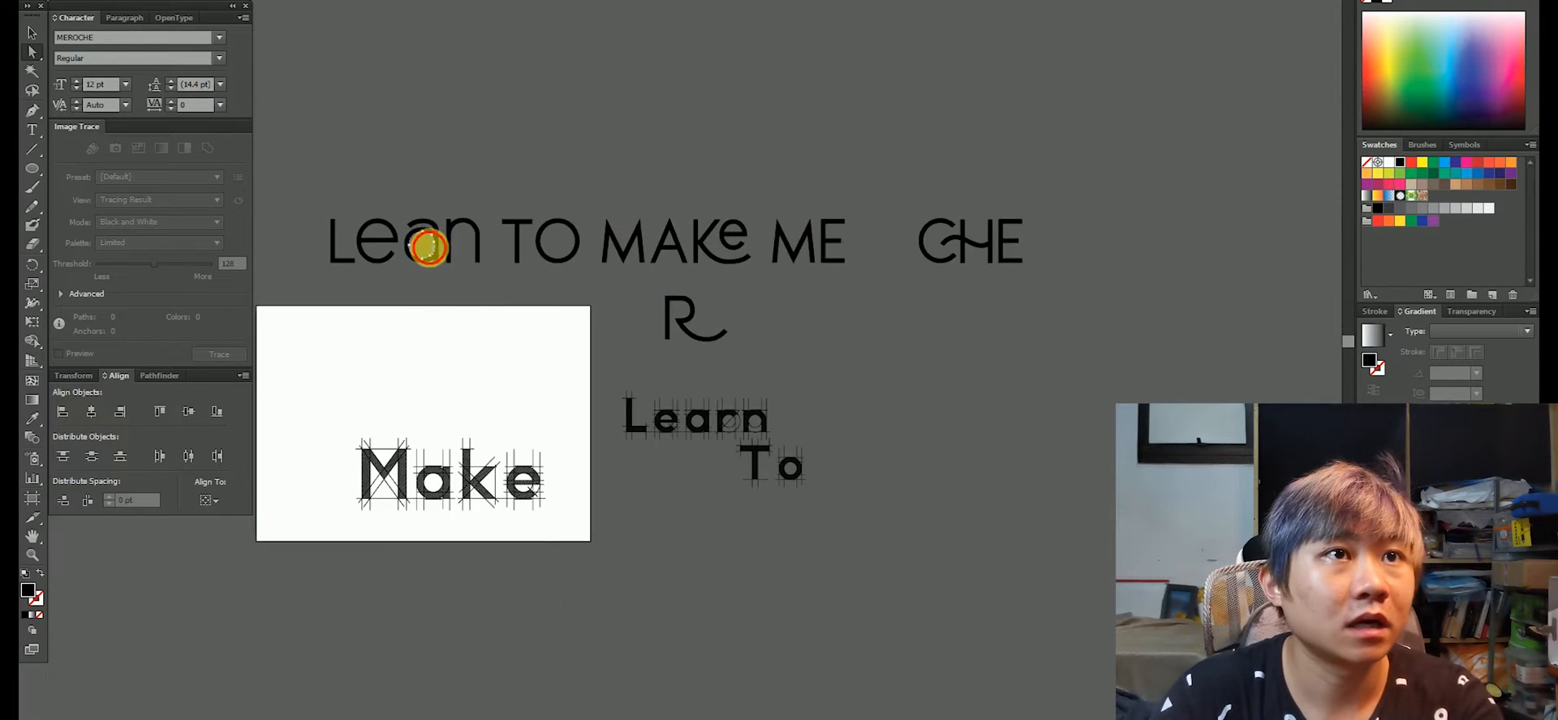
# Try fitting a scaled-down letter "a" from the first word above the tail of the swash R
pyautogui.click(33, 33)
pyautogui.click(437, 220)
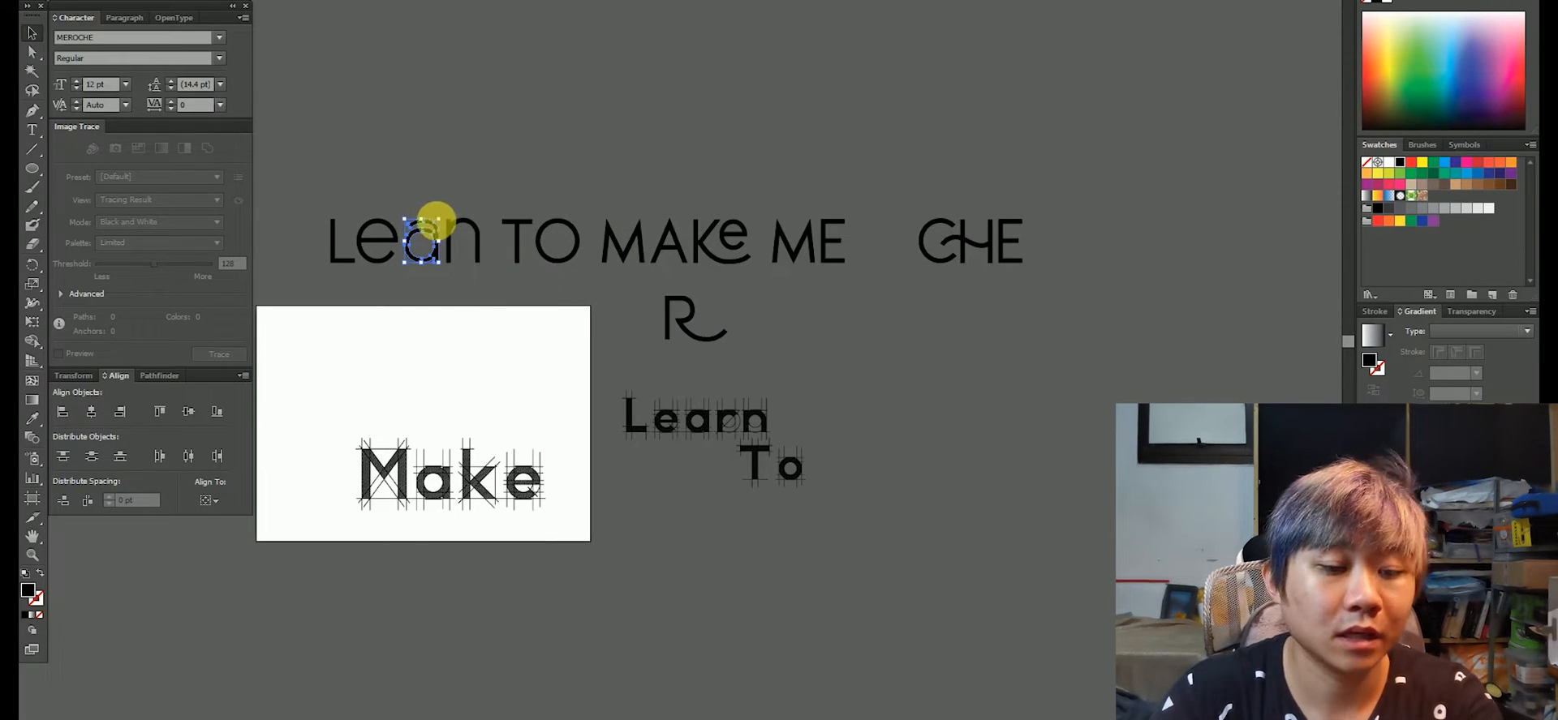
pyautogui.scroll(3, 724, 384)
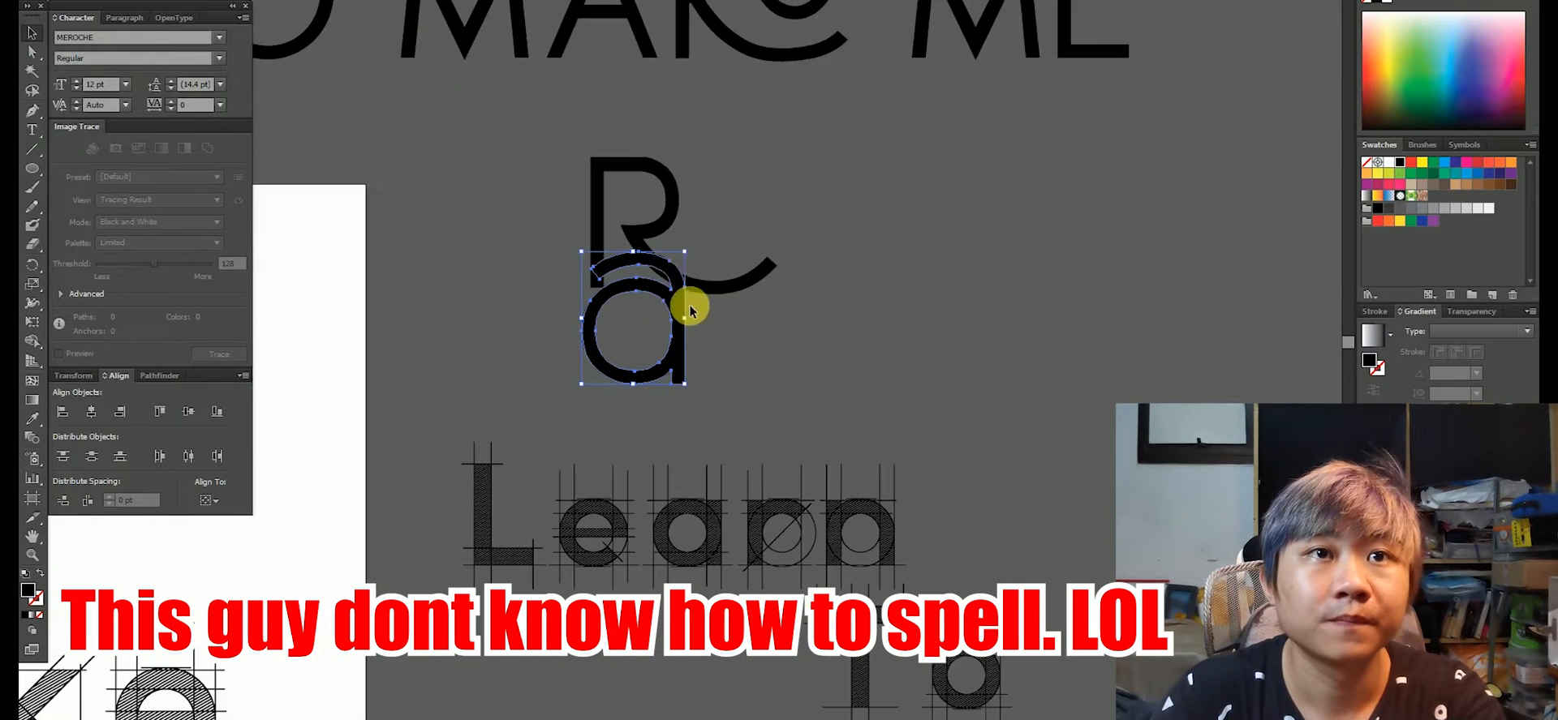
pyautogui.moveTo(686, 254); pyautogui.dragTo(753, 207)
pyautogui.moveTo(763, 161); pyautogui.dragTo(754, 170)
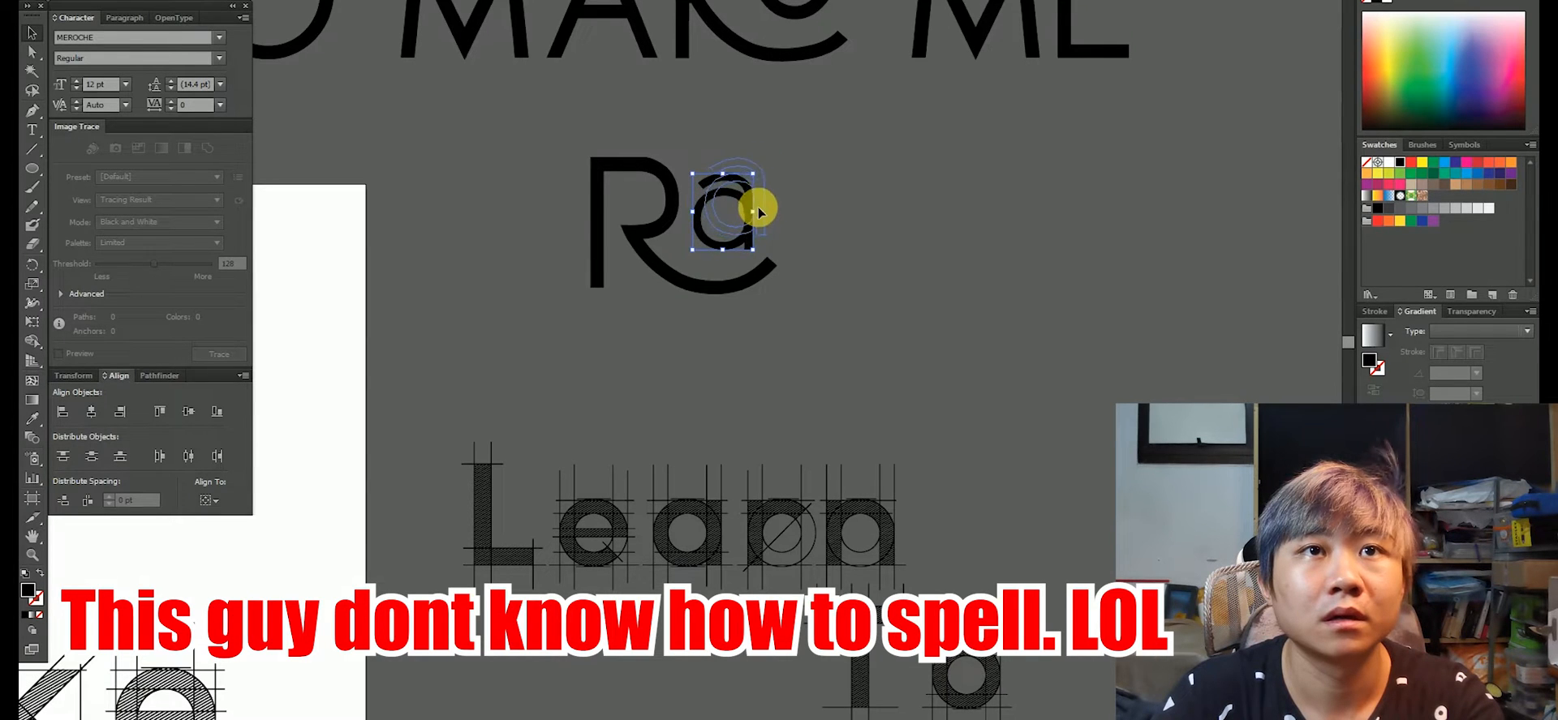
pyautogui.moveTo(754, 215); pyautogui.dragTo(788, 153)
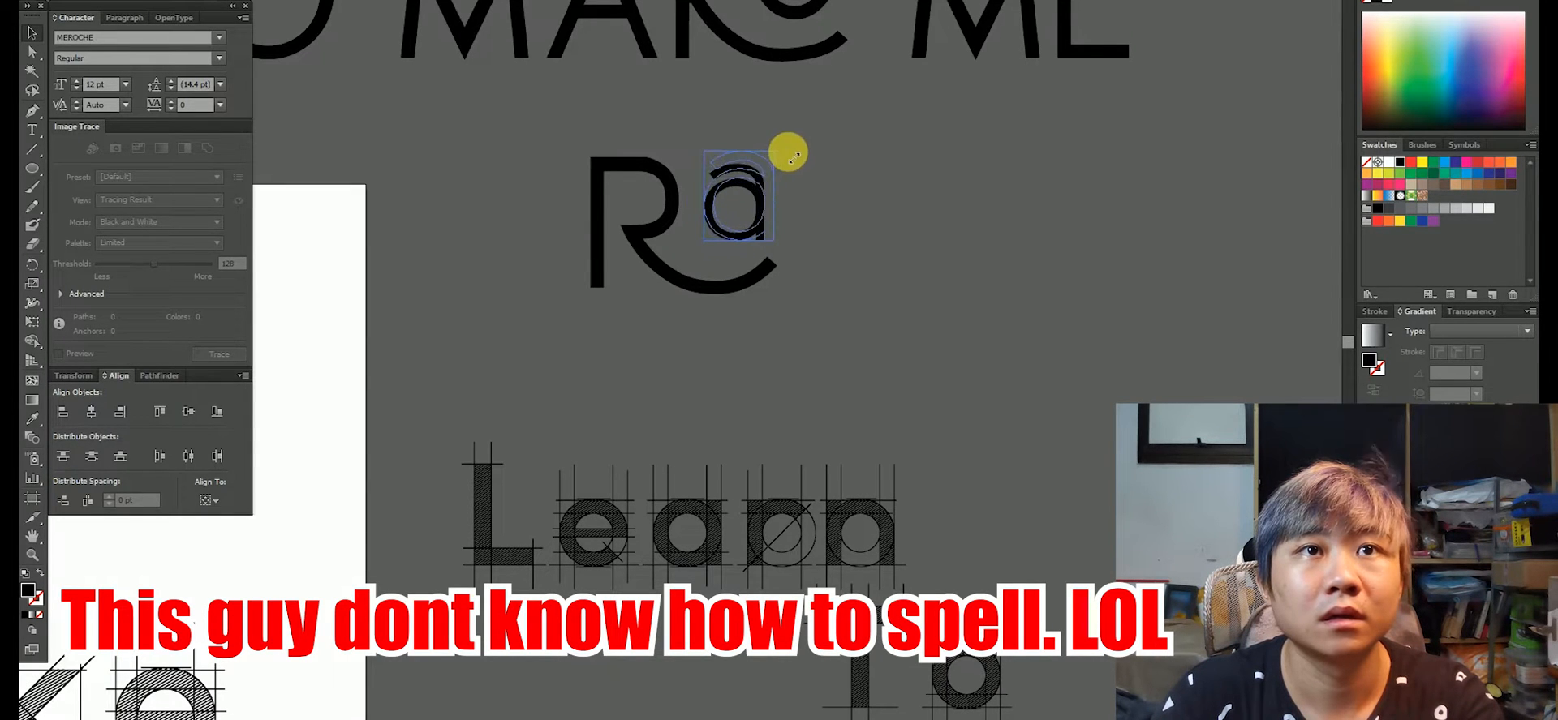
pyautogui.scroll(-2, 821, 197)
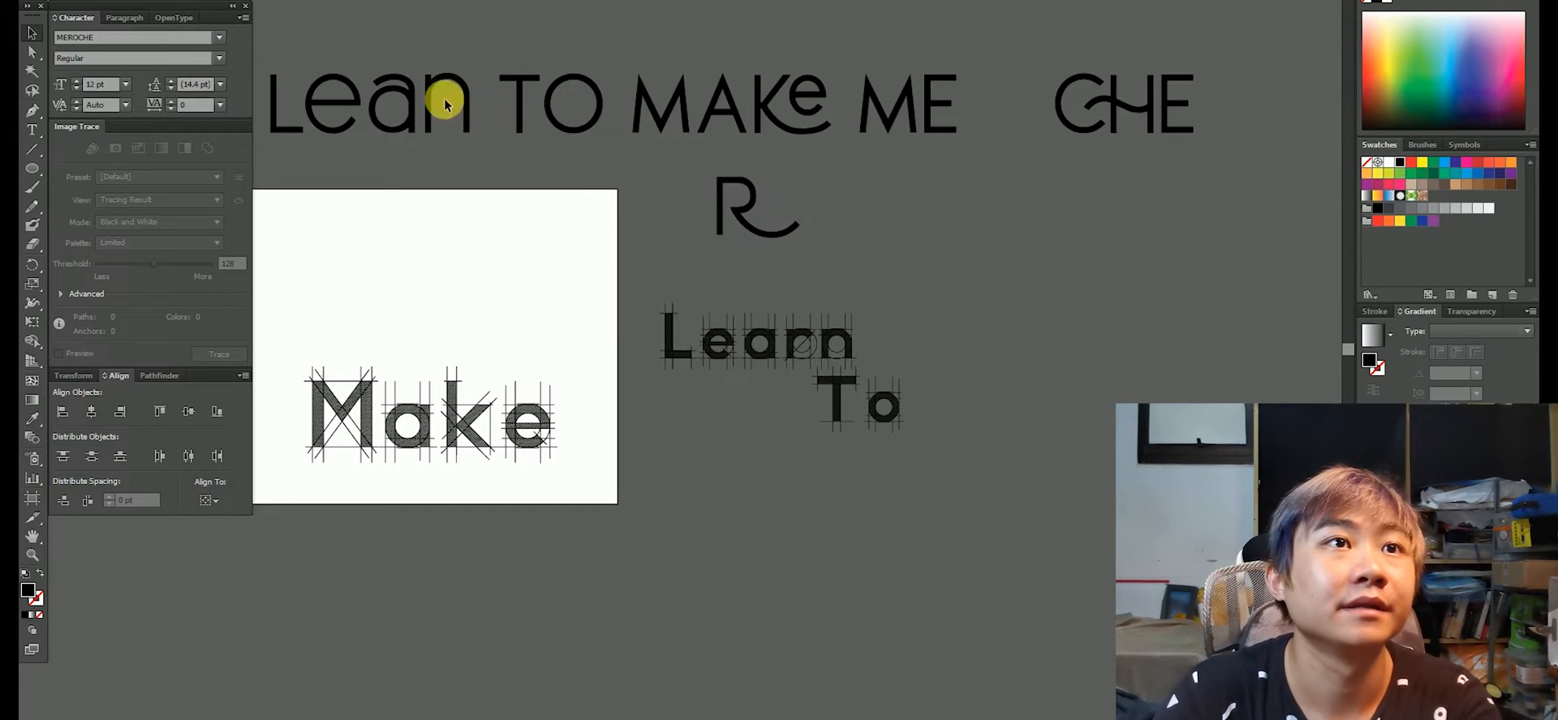
# Move the letter "n" from the first word beside the swash R and shrink it to sit above the R's tail
pyautogui.moveTo(430, 95); pyautogui.dragTo(793, 189)
pyautogui.scroll(3, 803, 165)
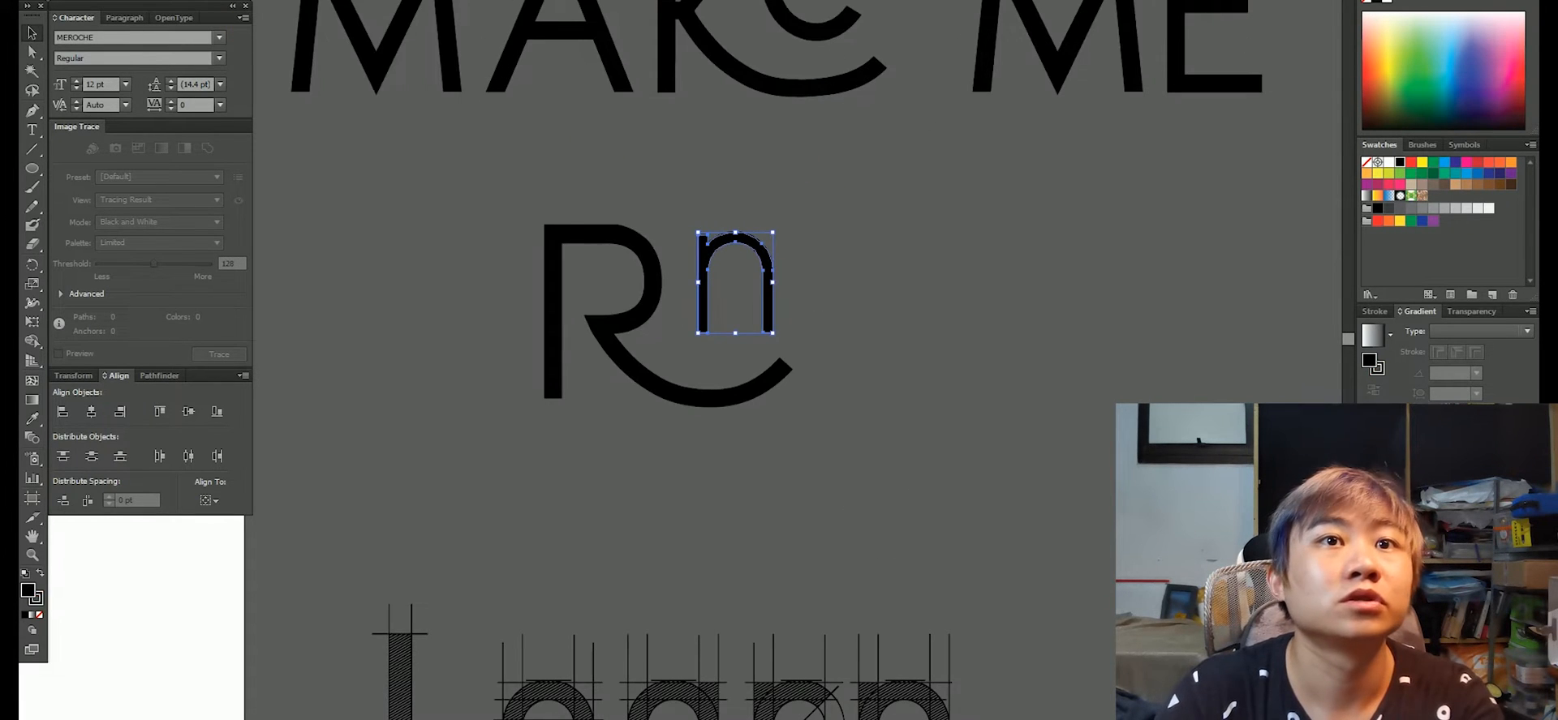
pyautogui.click(924, 350)
pyautogui.scroll(-4, 925, 350)
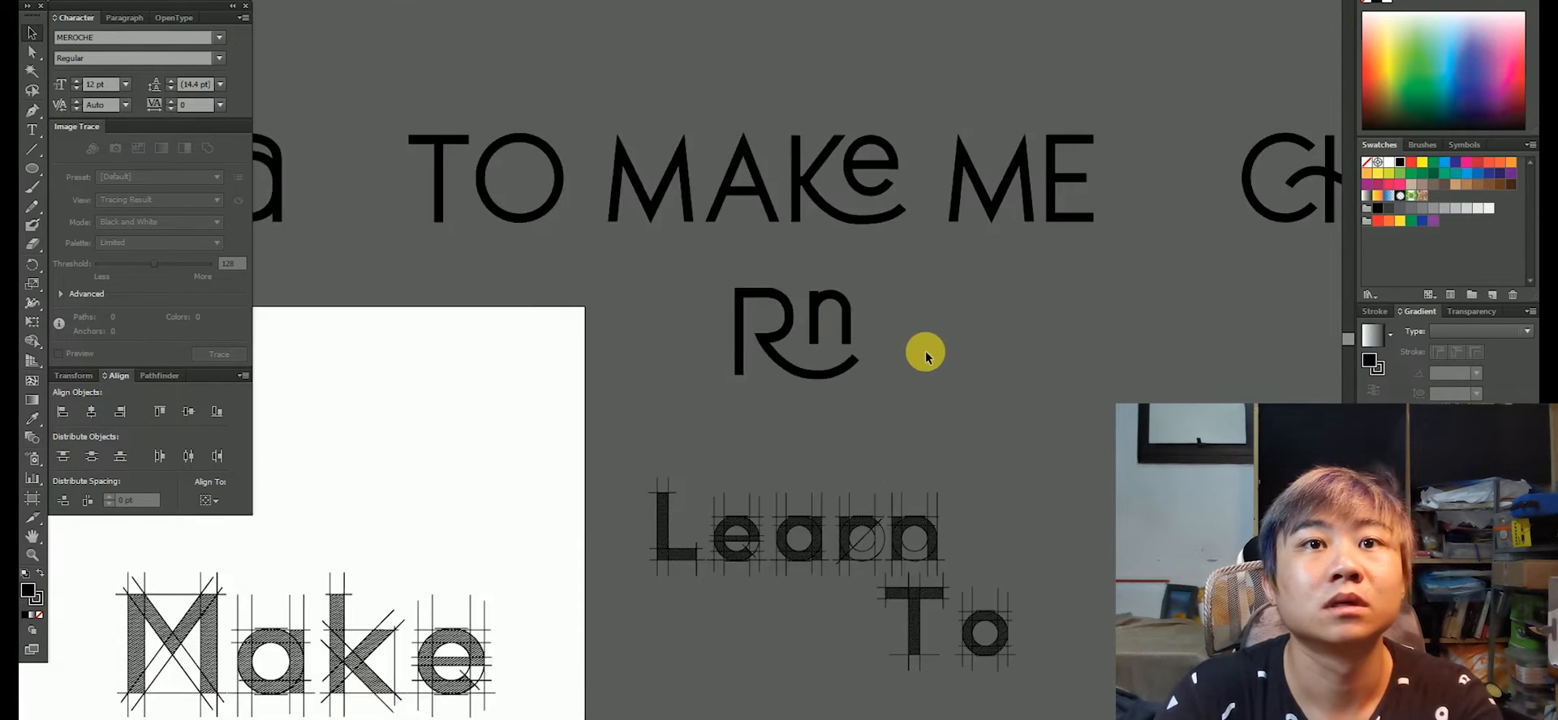
# Place the "Rn" pair on the artboard's upper part and move "Lea" in front of it to form "Learn"
pyautogui.moveTo(905, 309); pyautogui.dragTo(485, 387)
pyautogui.scroll(2, 363, 309)
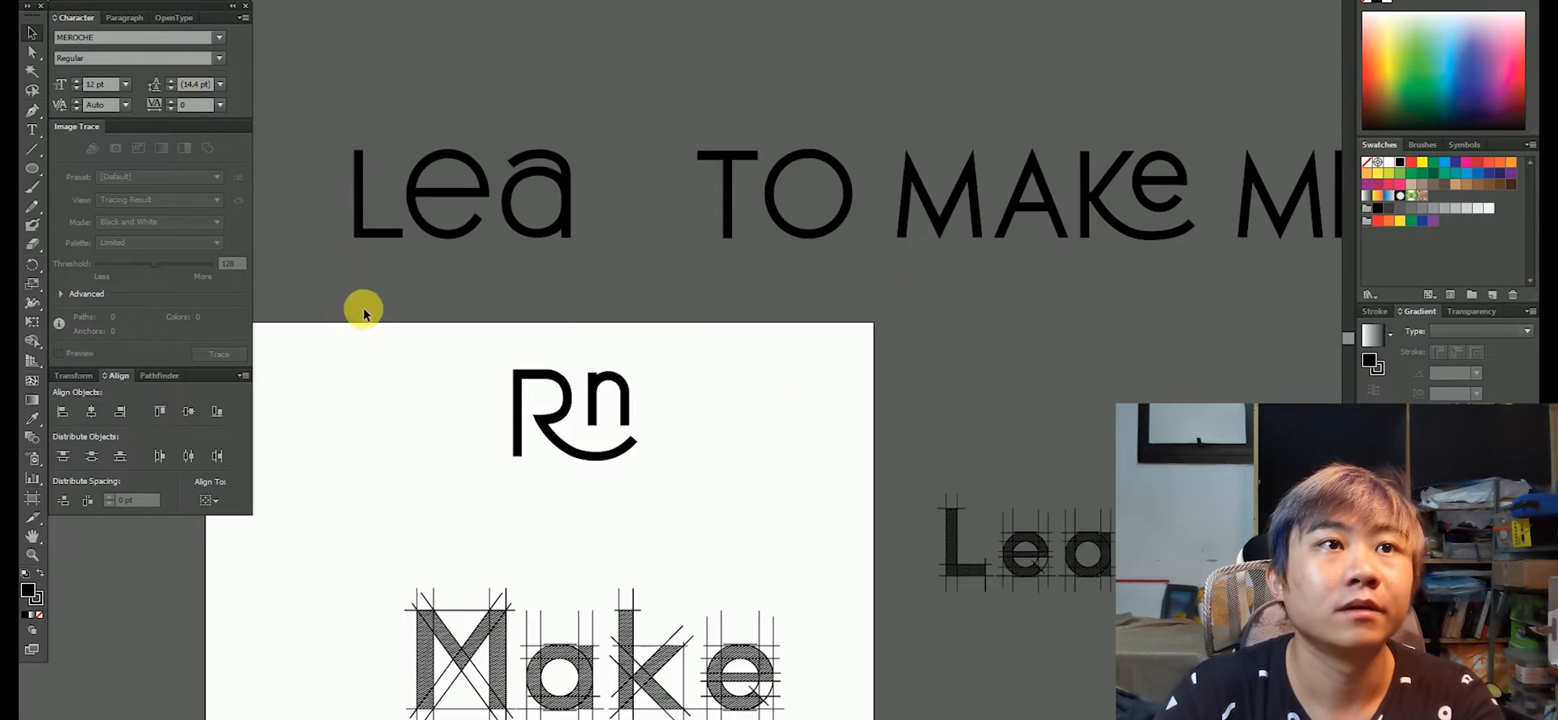
pyautogui.moveTo(391, 243); pyautogui.dragTo(591, 111)
pyautogui.moveTo(546, 219); pyautogui.dragTo(449, 446)
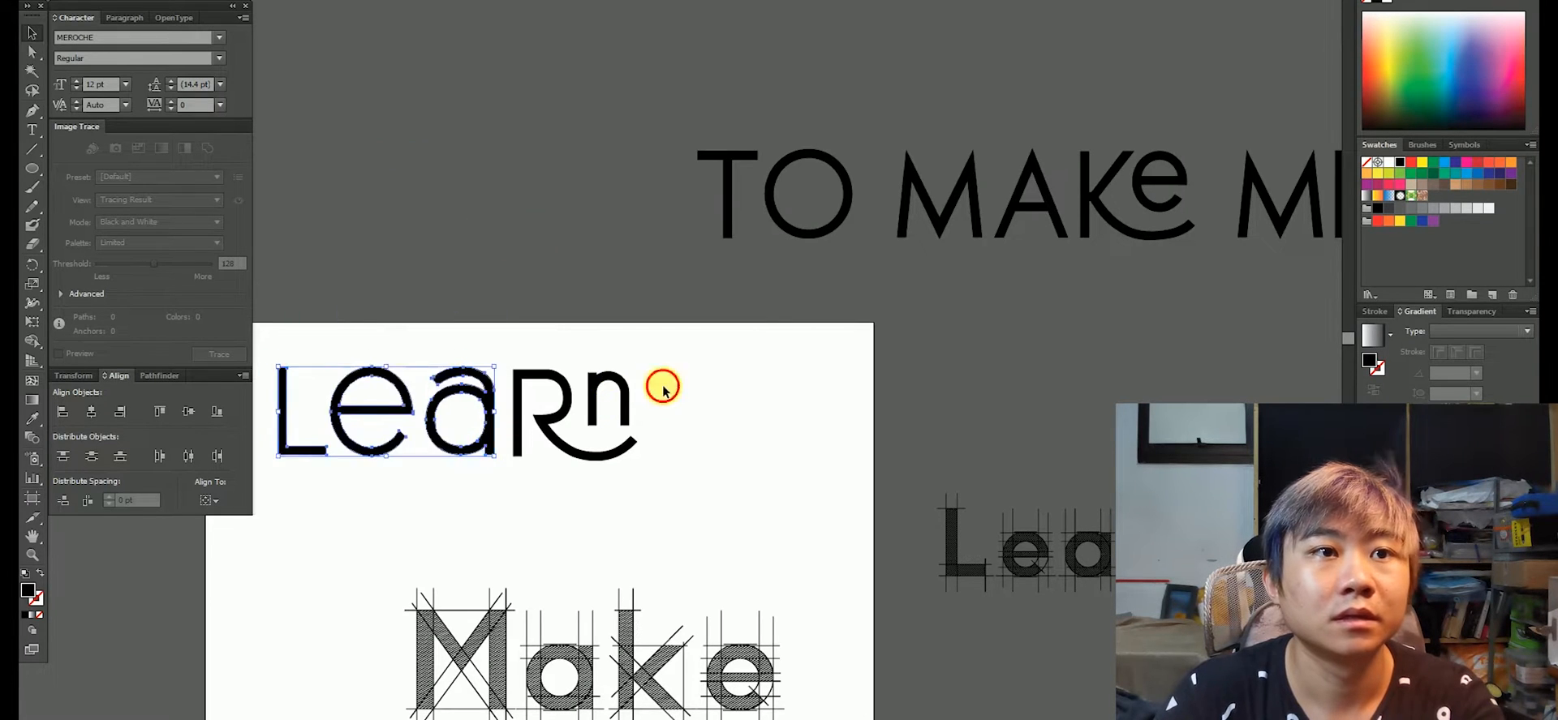
pyautogui.scroll(-2, 782, 417)
pyautogui.scroll(-3, 665, 332)
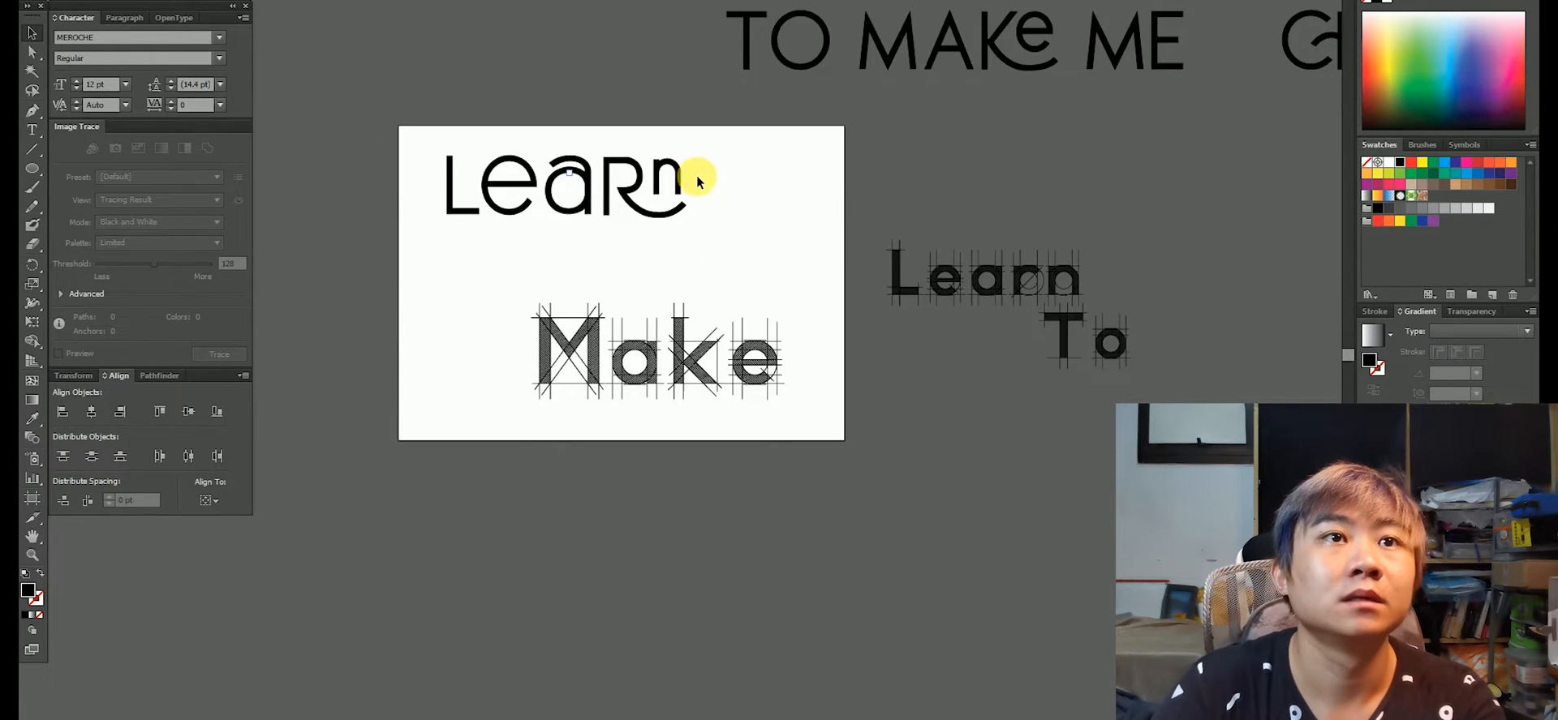
# Nudge the small "n" slightly closer to the R above its swash tail
pyautogui.scroll(2, 581, 69)
pyautogui.scroll(2, 529, 188)
pyautogui.scroll(-2, 870, 481)
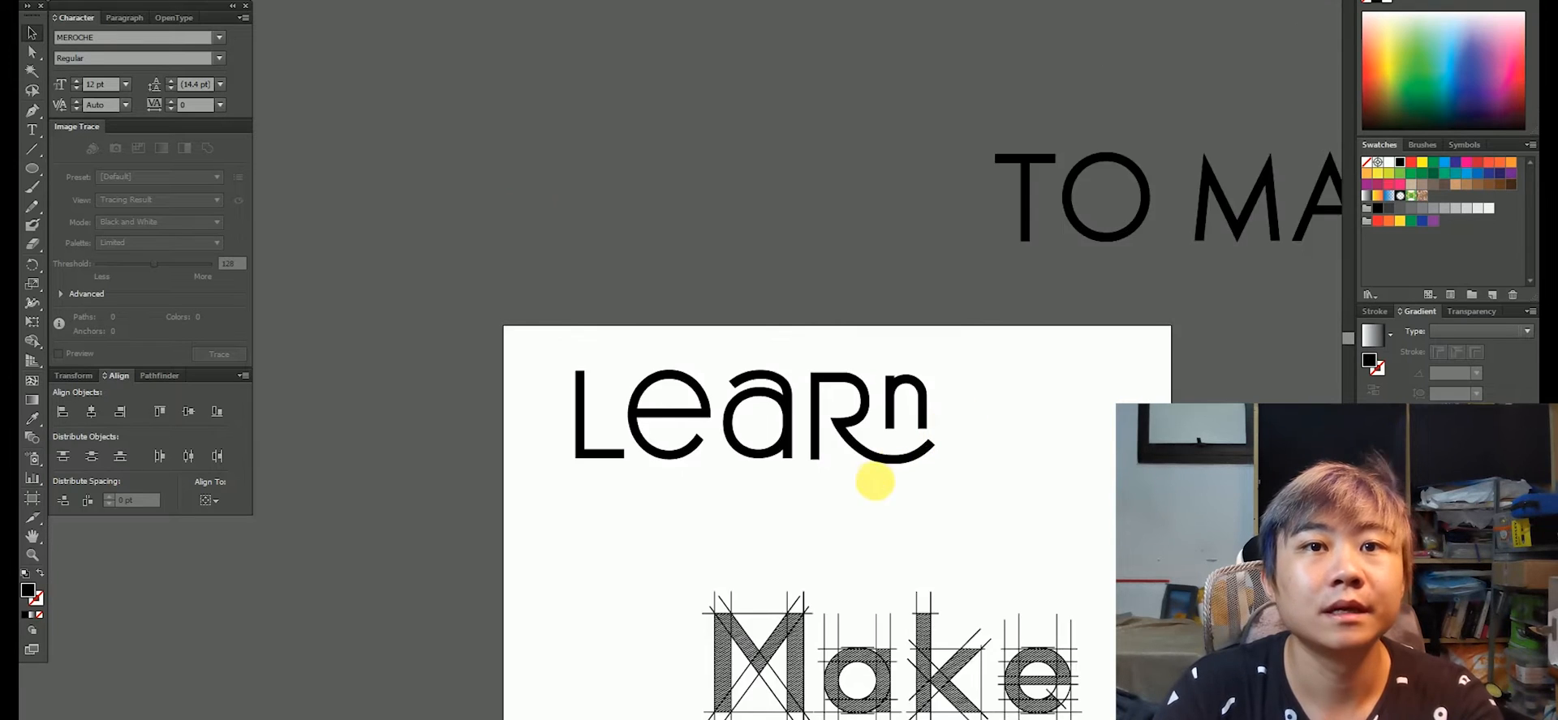
pyautogui.scroll(2, 907, 446)
pyautogui.scroll(2, 971, 423)
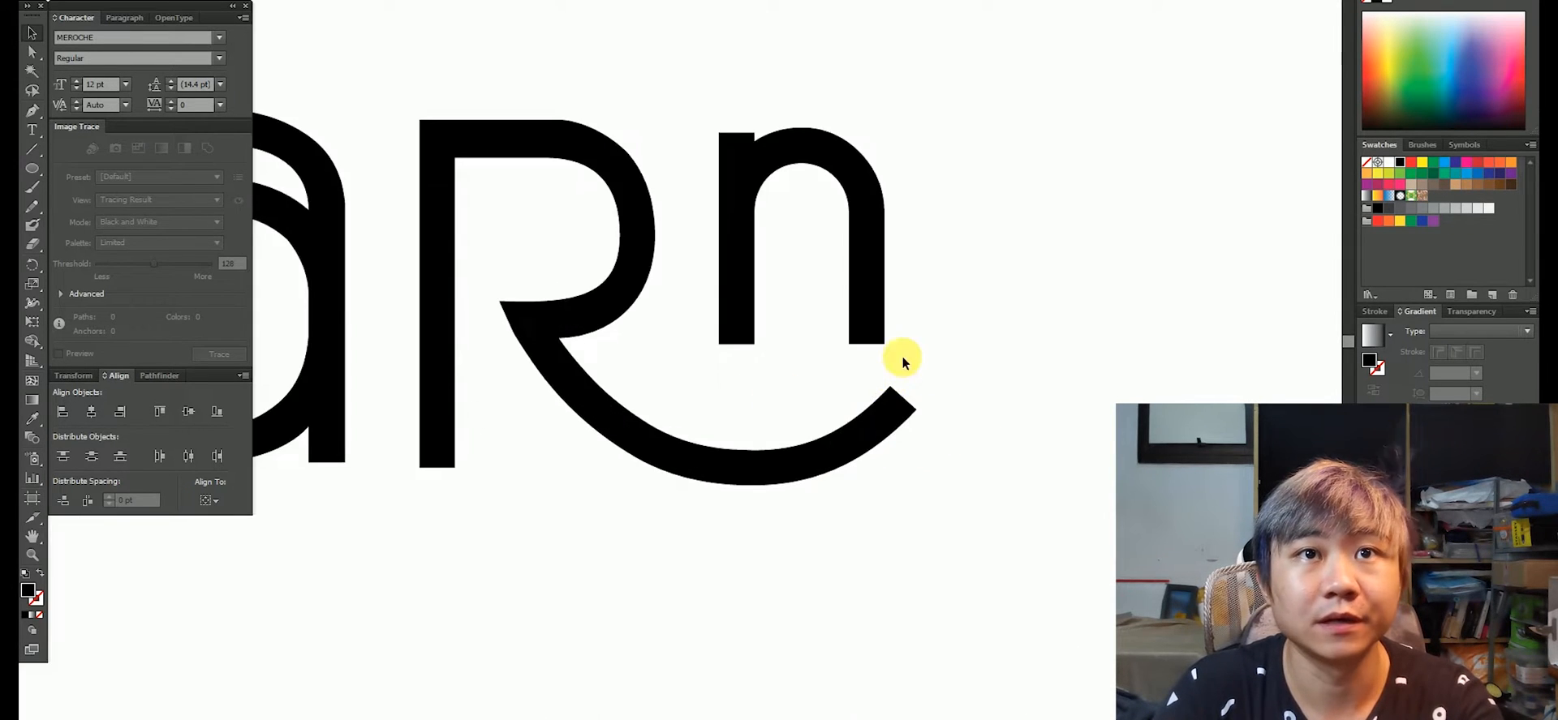
pyautogui.scroll(-2, 889, 343)
pyautogui.scroll(2, 887, 340)
pyautogui.click(861, 324)
pyautogui.moveTo(862, 325); pyautogui.dragTo(847, 325)
pyautogui.click(928, 299)
pyautogui.scroll(-2, 878, 304)
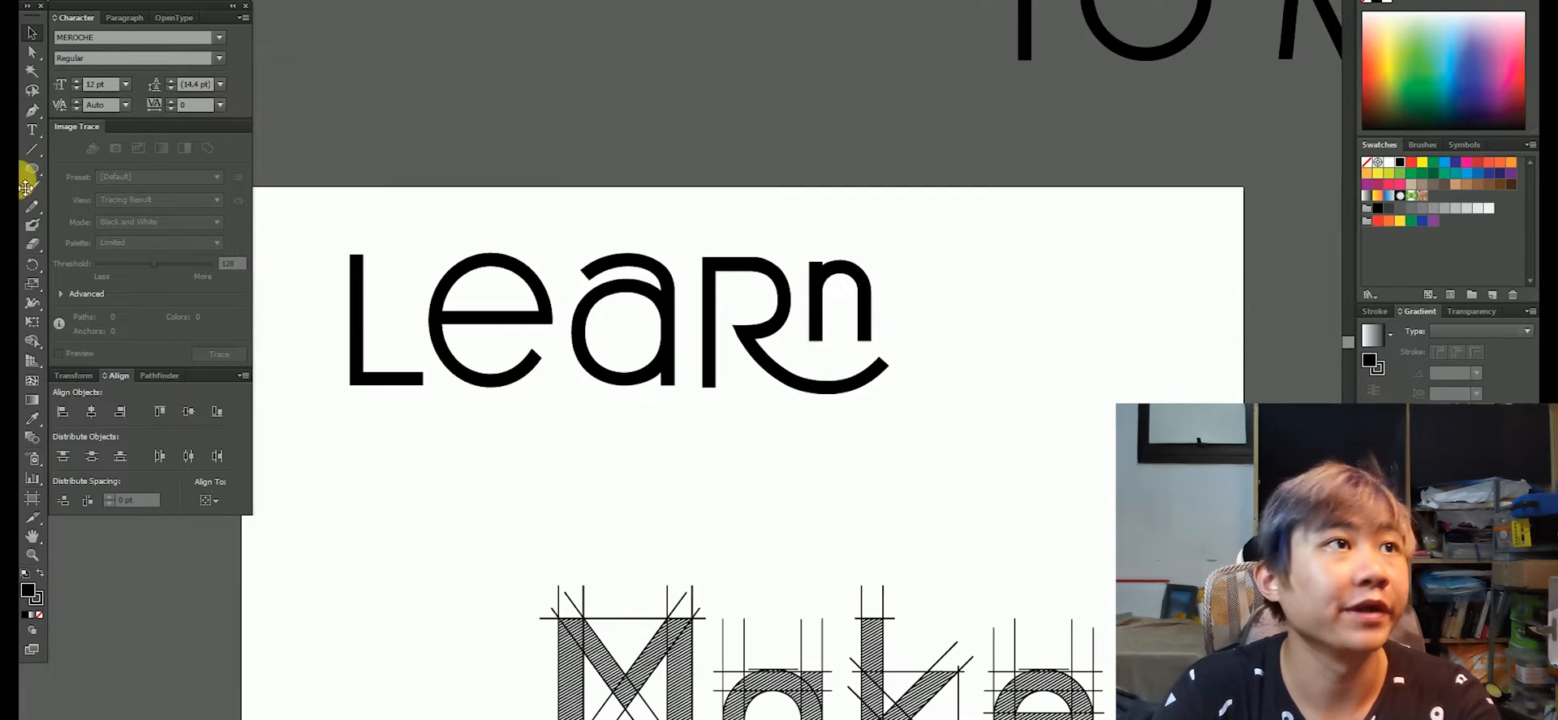
# Try to draw a curved Pen path from the end of the R's tail up and over the "n"
pyautogui.click(30, 107)
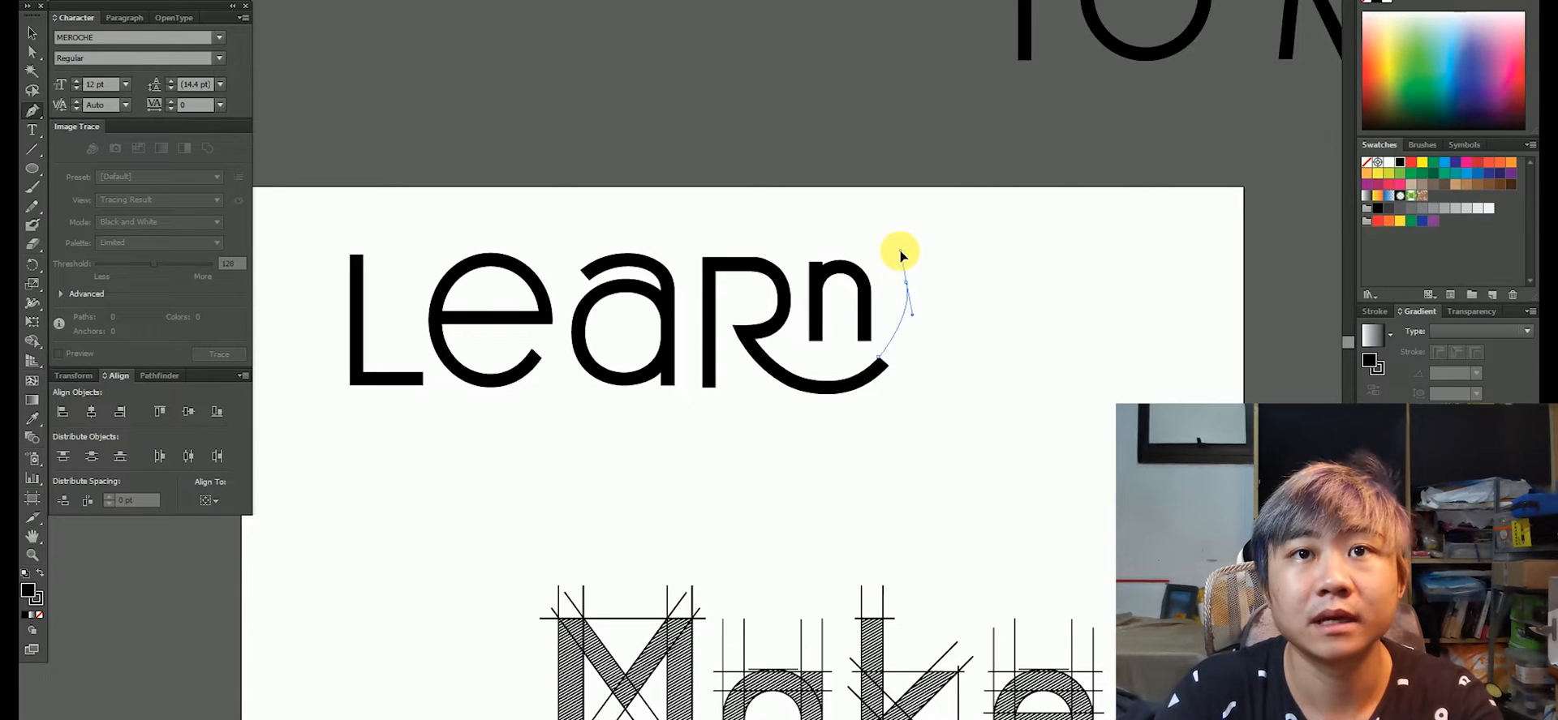
pyautogui.moveTo(901, 257); pyautogui.dragTo(901, 251)
pyautogui.moveTo(739, 203); pyautogui.dragTo(645, 226)
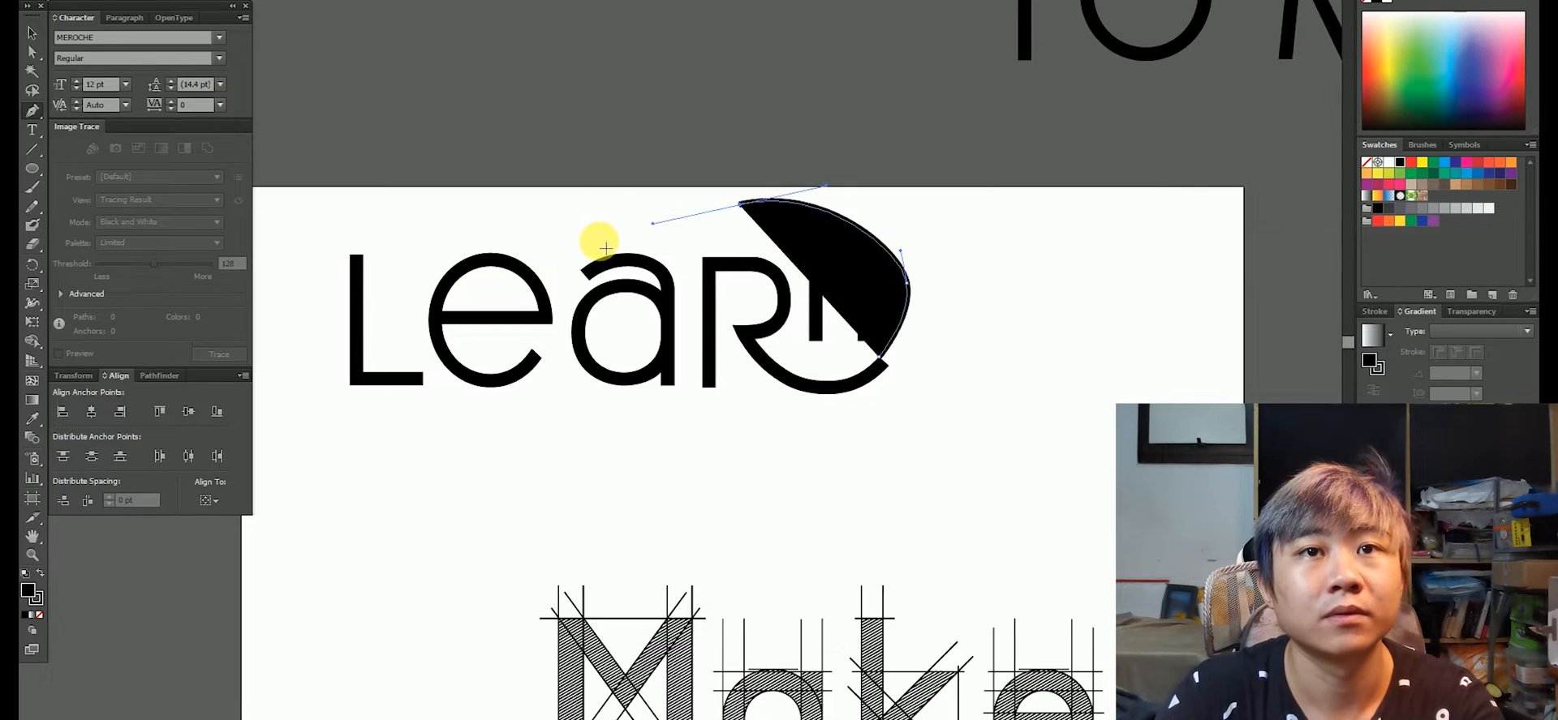
pyautogui.hotkey('ctrl', 'z')
pyautogui.hotkey('ctrl', 'z')
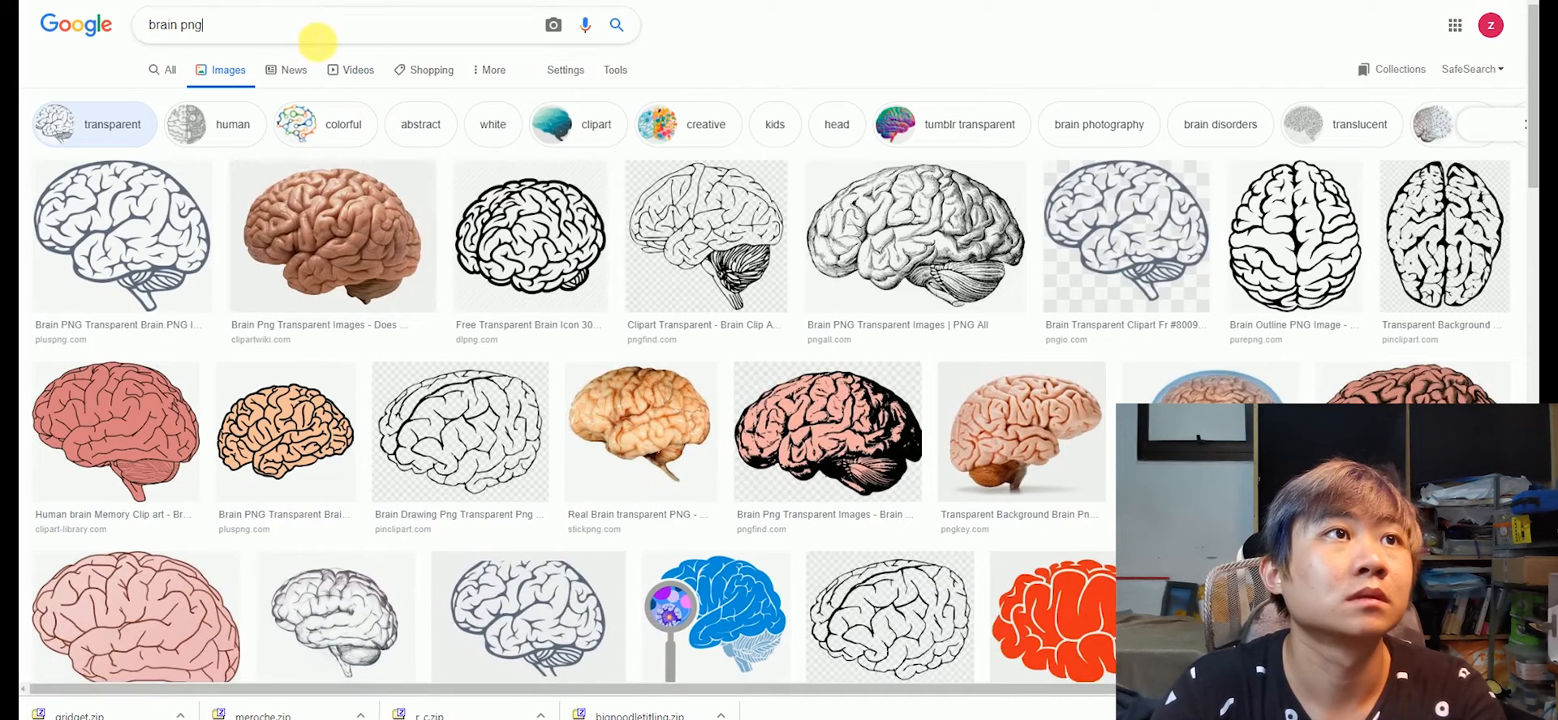
# Switch to the browser, search Google Images for "brain png icon", and paste the round grey brain icon into the Illustrator design
pyautogui.click(313, 35)
pyautogui.click(208, 54)
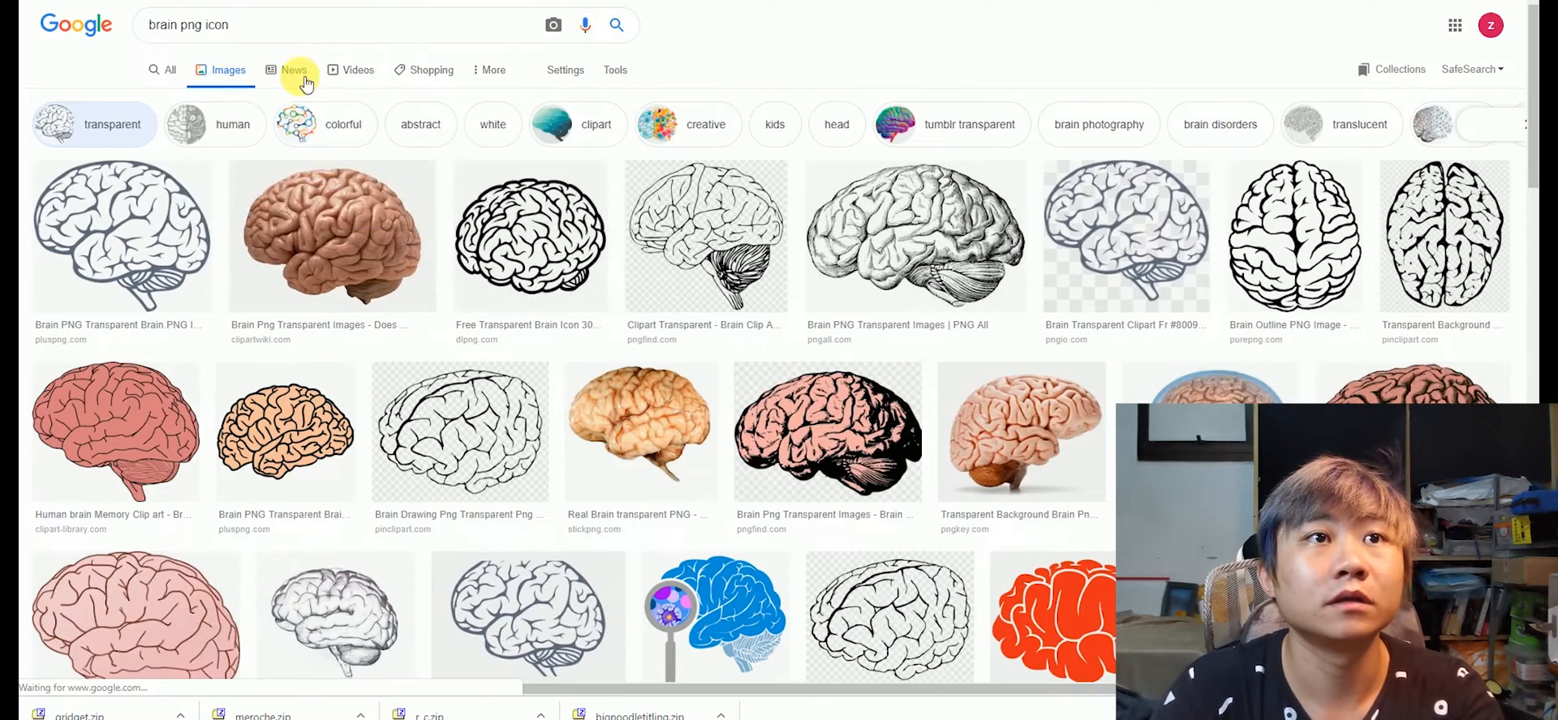
pyautogui.scroll(-4, 986, 267)
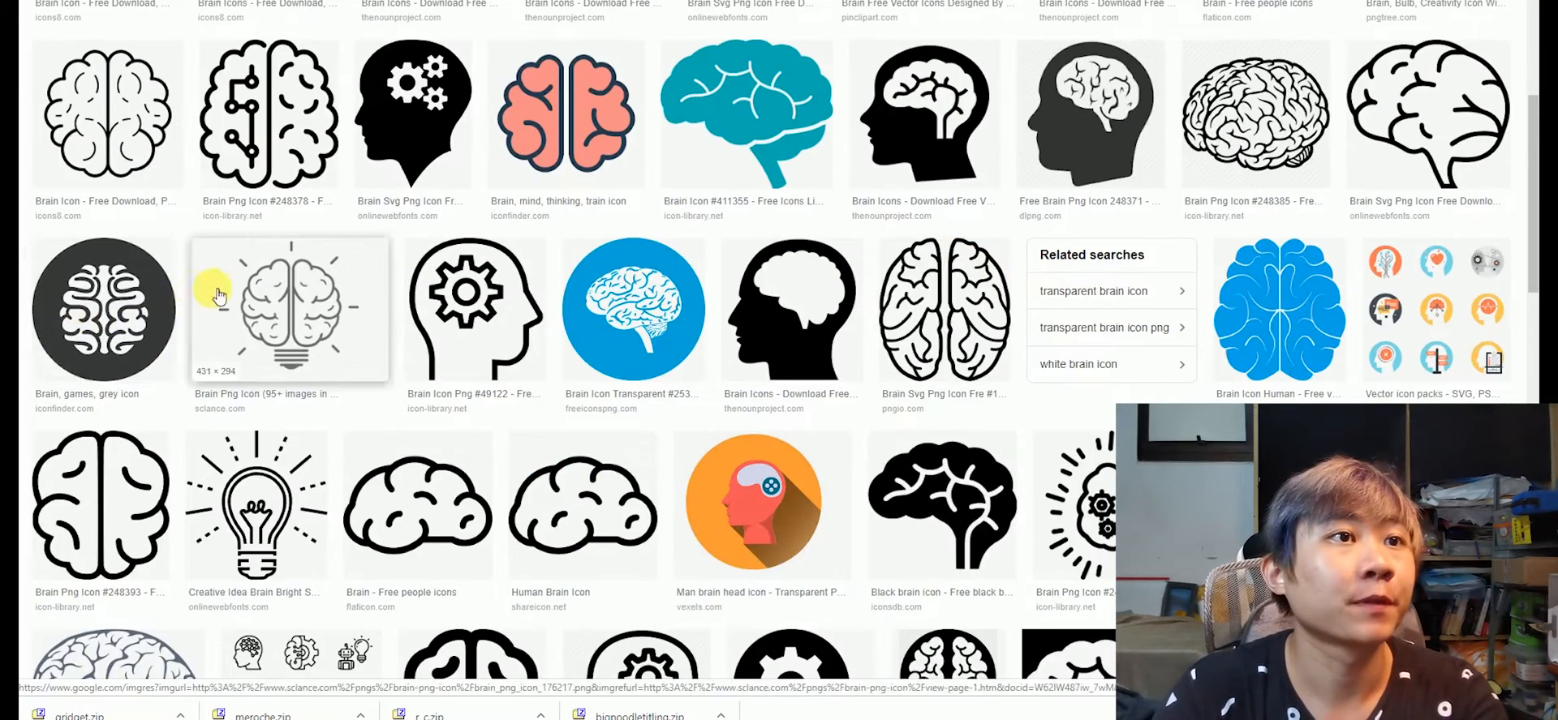
pyautogui.click(145, 294)
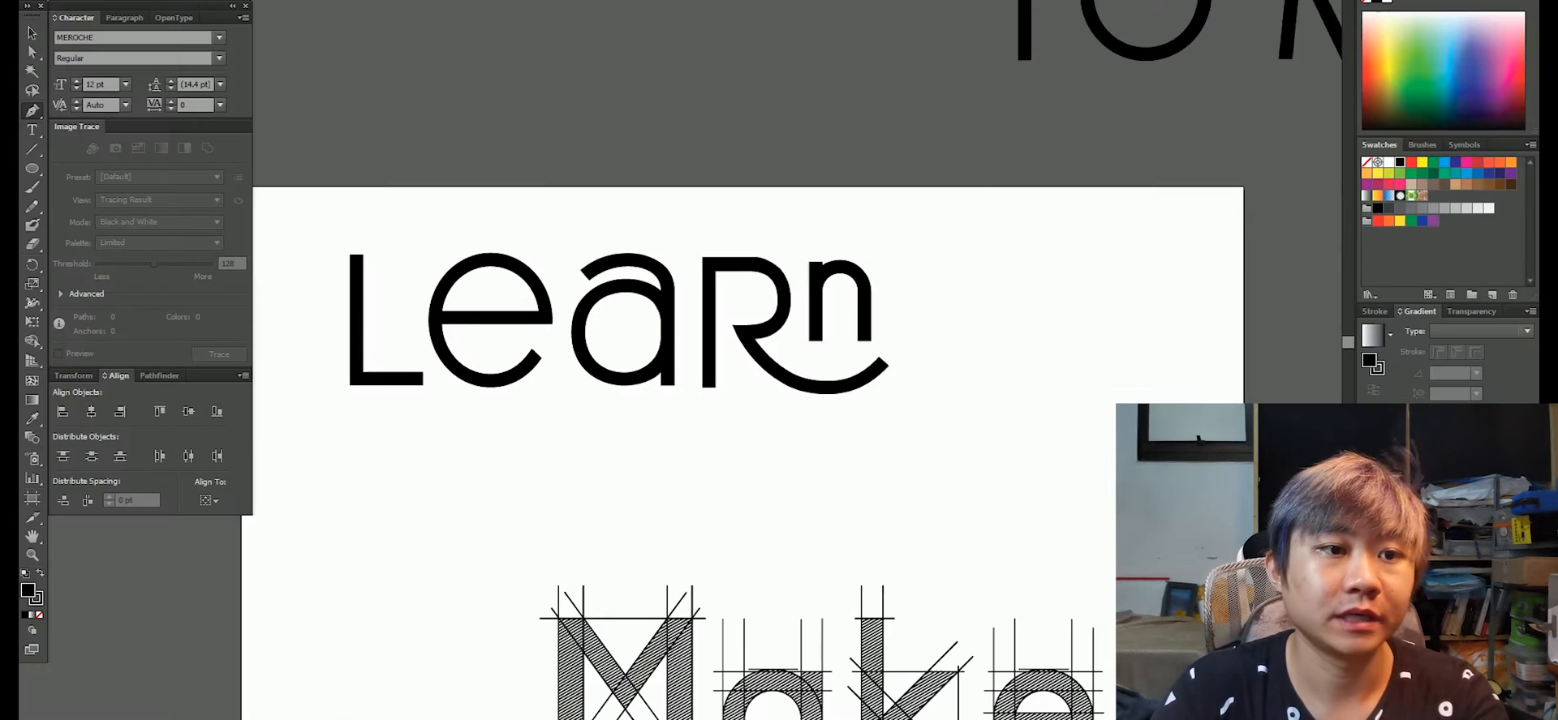
pyautogui.hotkey('ctrl', 'v')
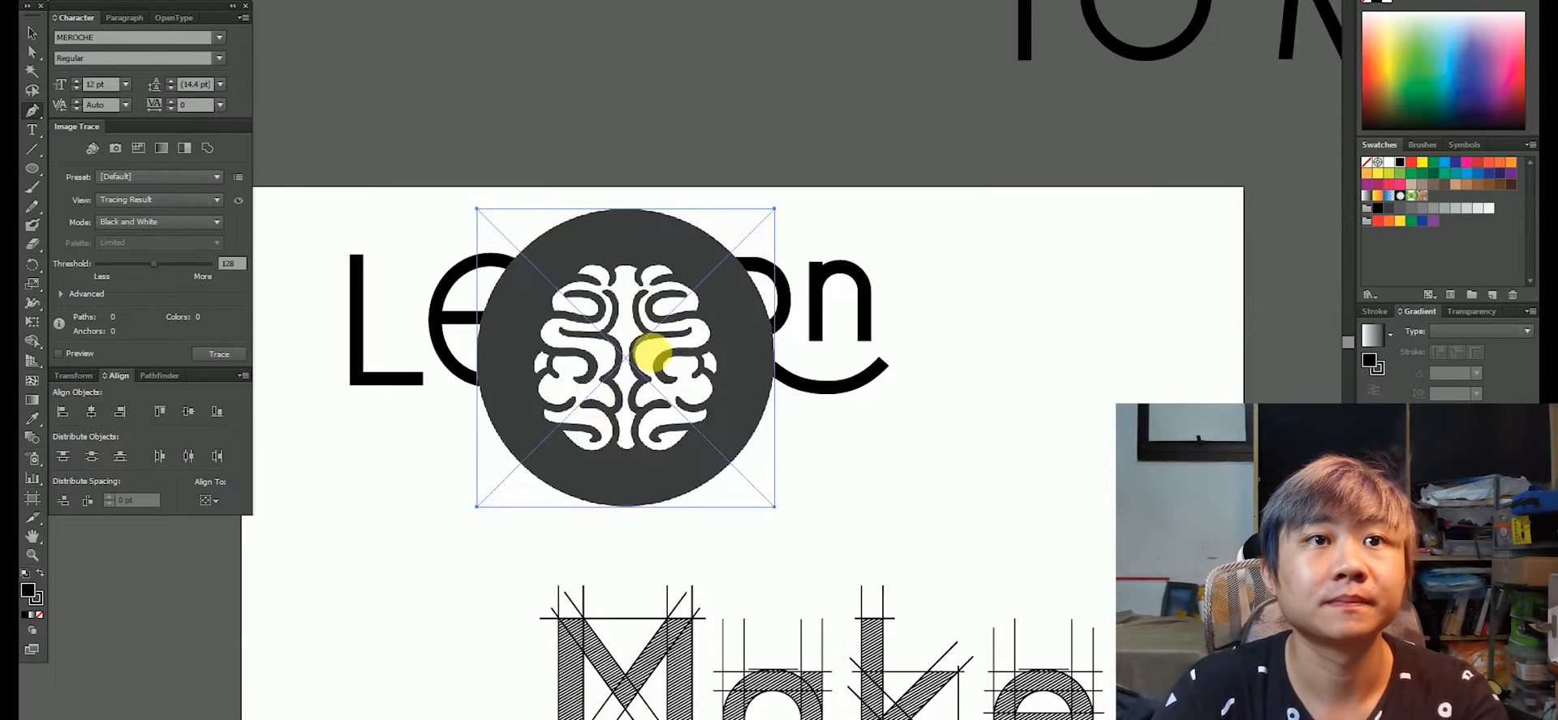
# Rotate the pasted brain icon a quarter turn, move it over the word "Learn", and enlarge it to cover the word
pyautogui.hotkey('ctrl', '-')
pyautogui.hotkey('ctrl', '-')
pyautogui.moveTo(565, 272); pyautogui.dragTo(573, 271)
pyautogui.moveTo(692, 321); pyautogui.dragTo(925, 320)
pyautogui.scroll(2, 803, 358)
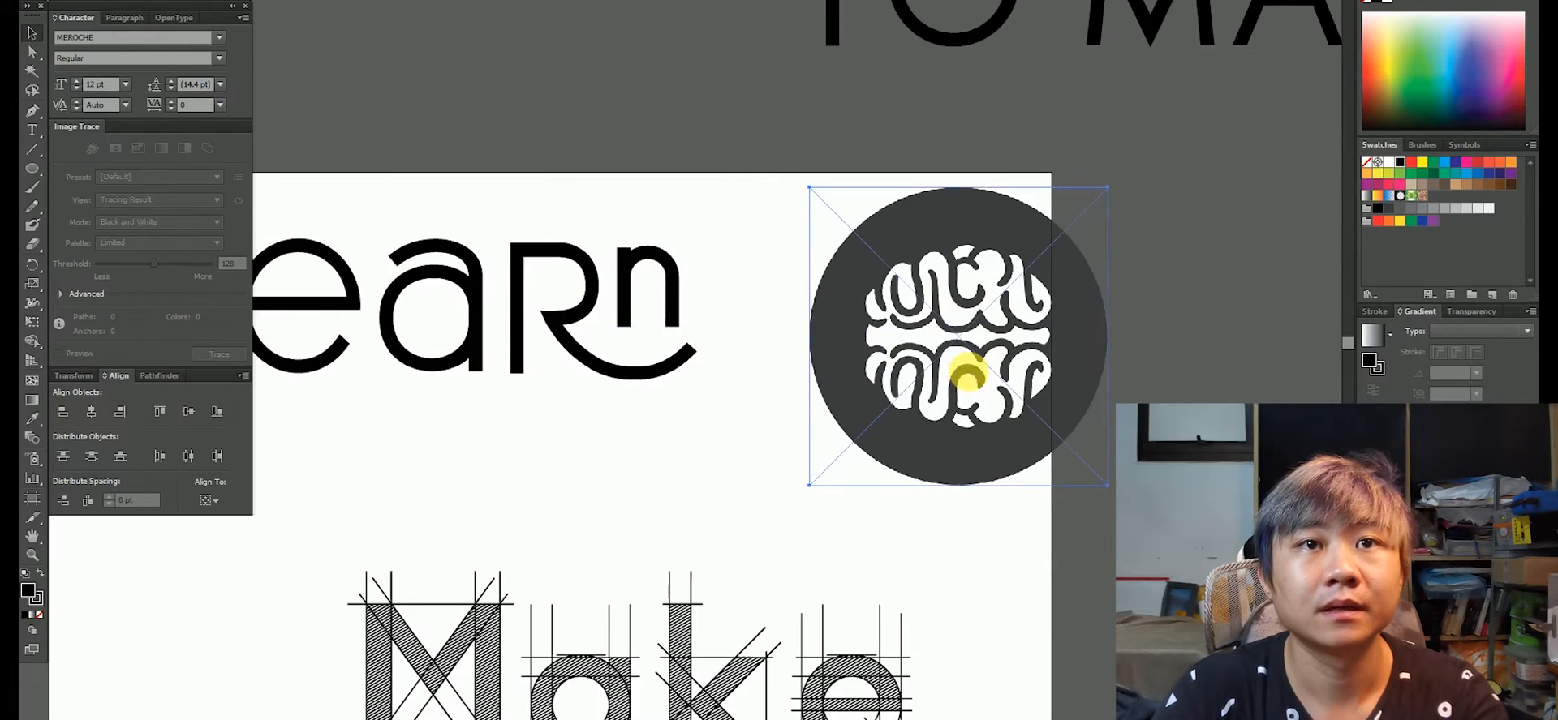
pyautogui.moveTo(977, 403); pyautogui.dragTo(536, 373)
pyautogui.moveTo(664, 449); pyautogui.dragTo(781, 568)
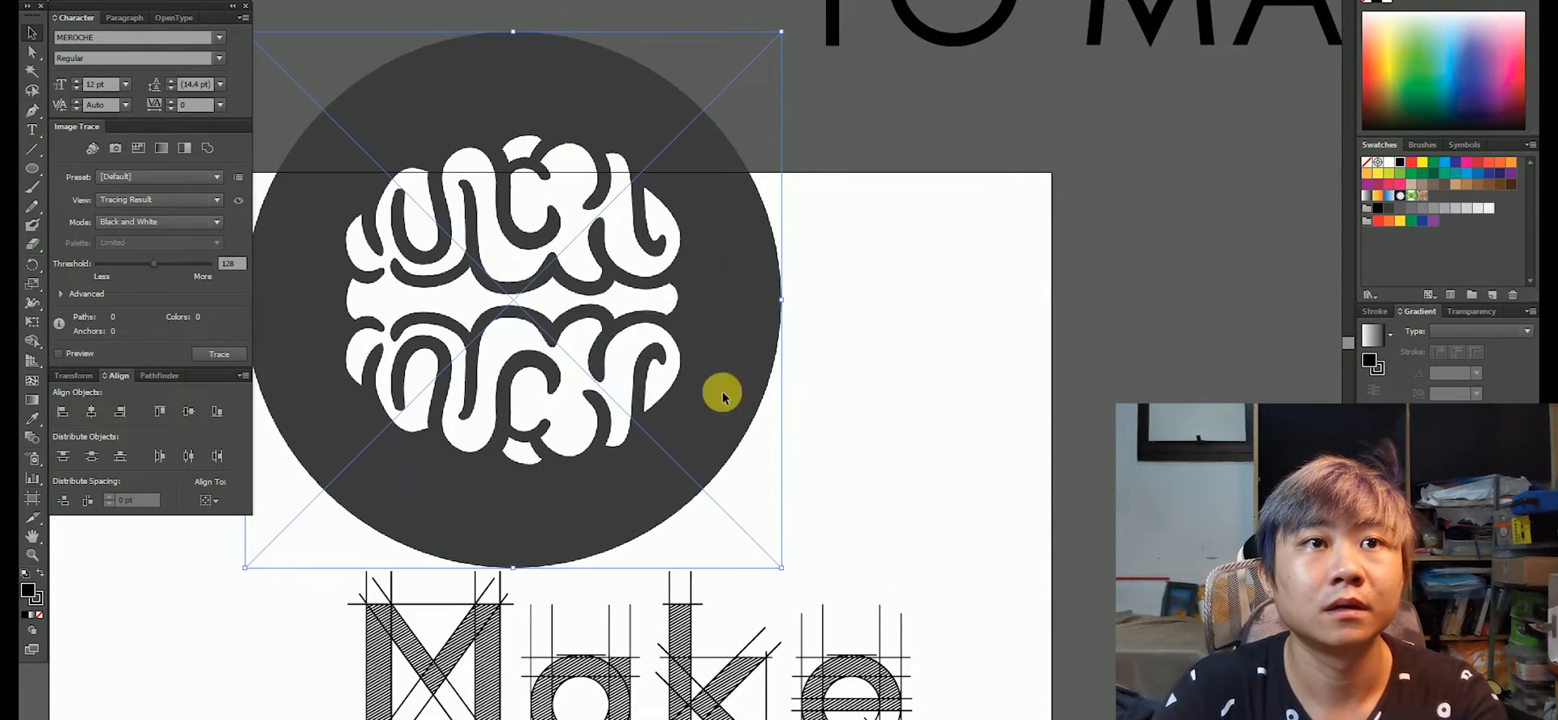
# Send the brain icon to the back, behind the word "Learn"
pyautogui.rightClick(526, 274)
pyautogui.moveTo(600, 364)
pyautogui.click(803, 410)
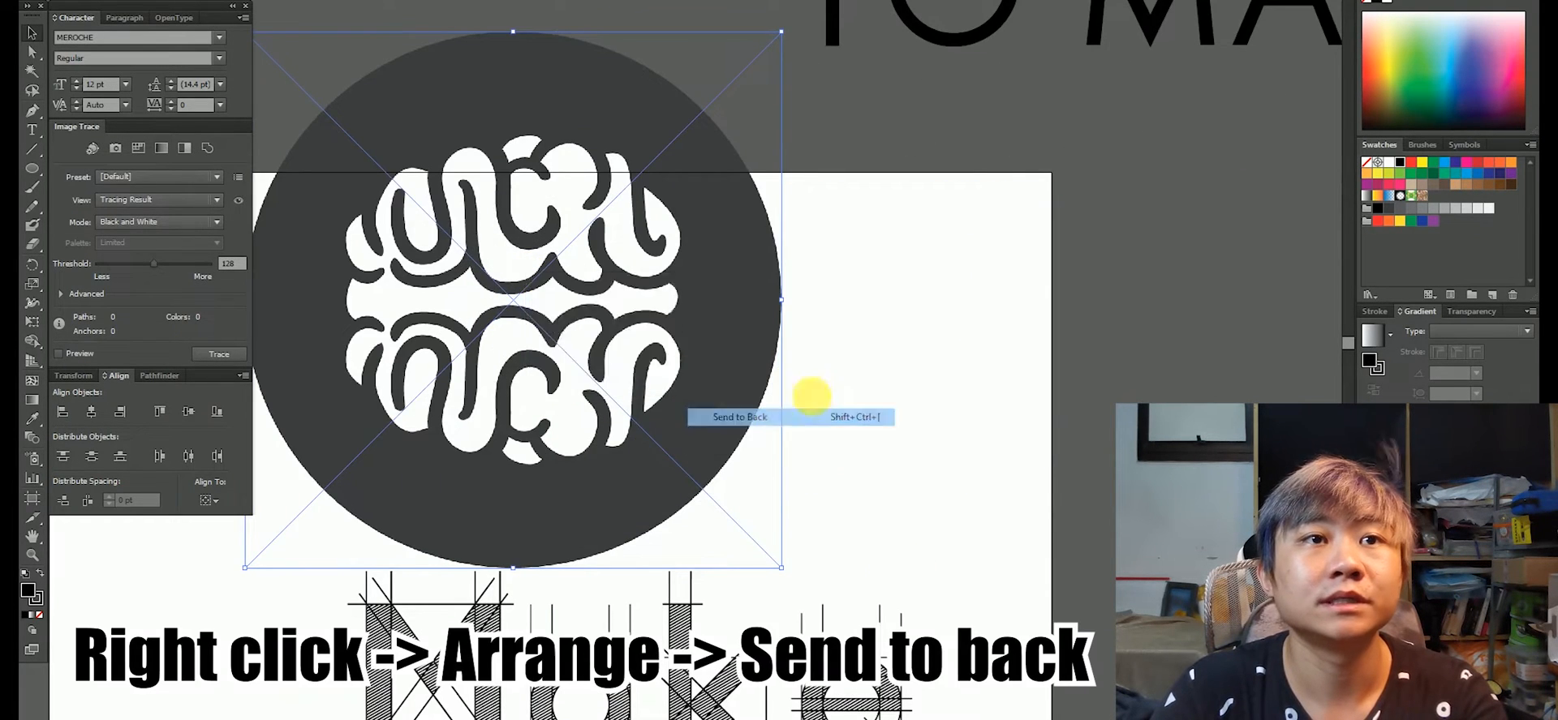
pyautogui.scroll(-3, 709, 320)
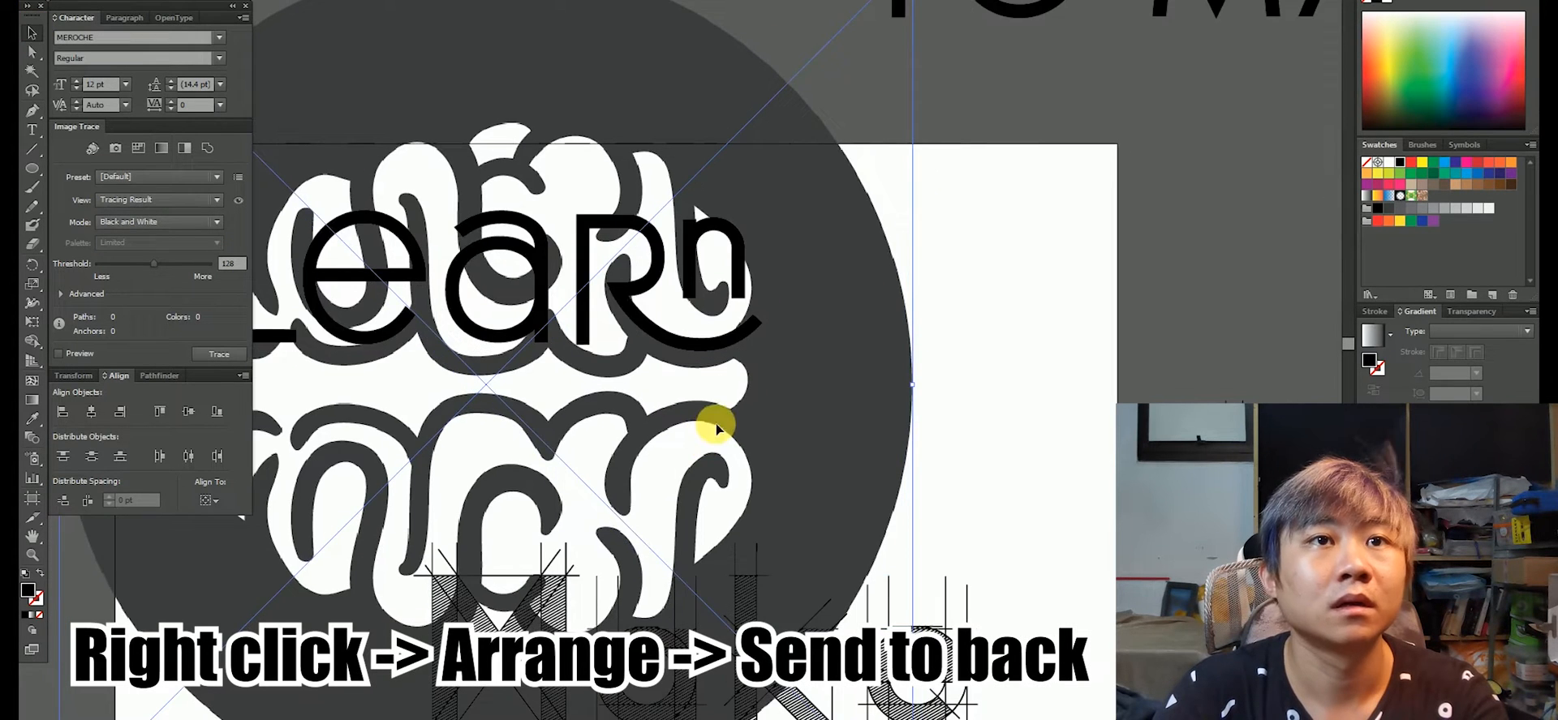
pyautogui.scroll(-1, 822, 360)
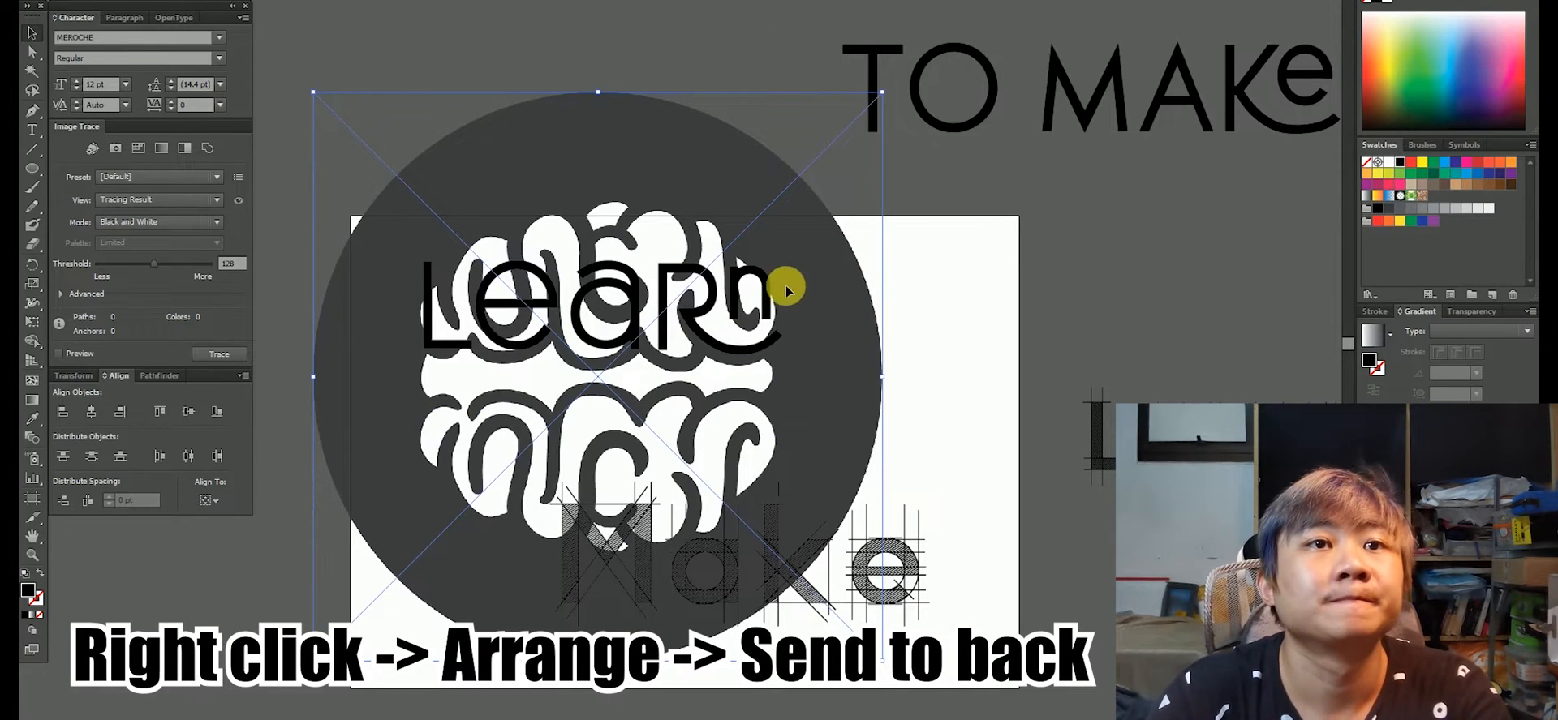
# Draw a closed, tapering Pen shape that extends the R's tail upward around the outer side of the small "n"
pyautogui.scroll(1, 782, 290)
pyautogui.click(33, 110)
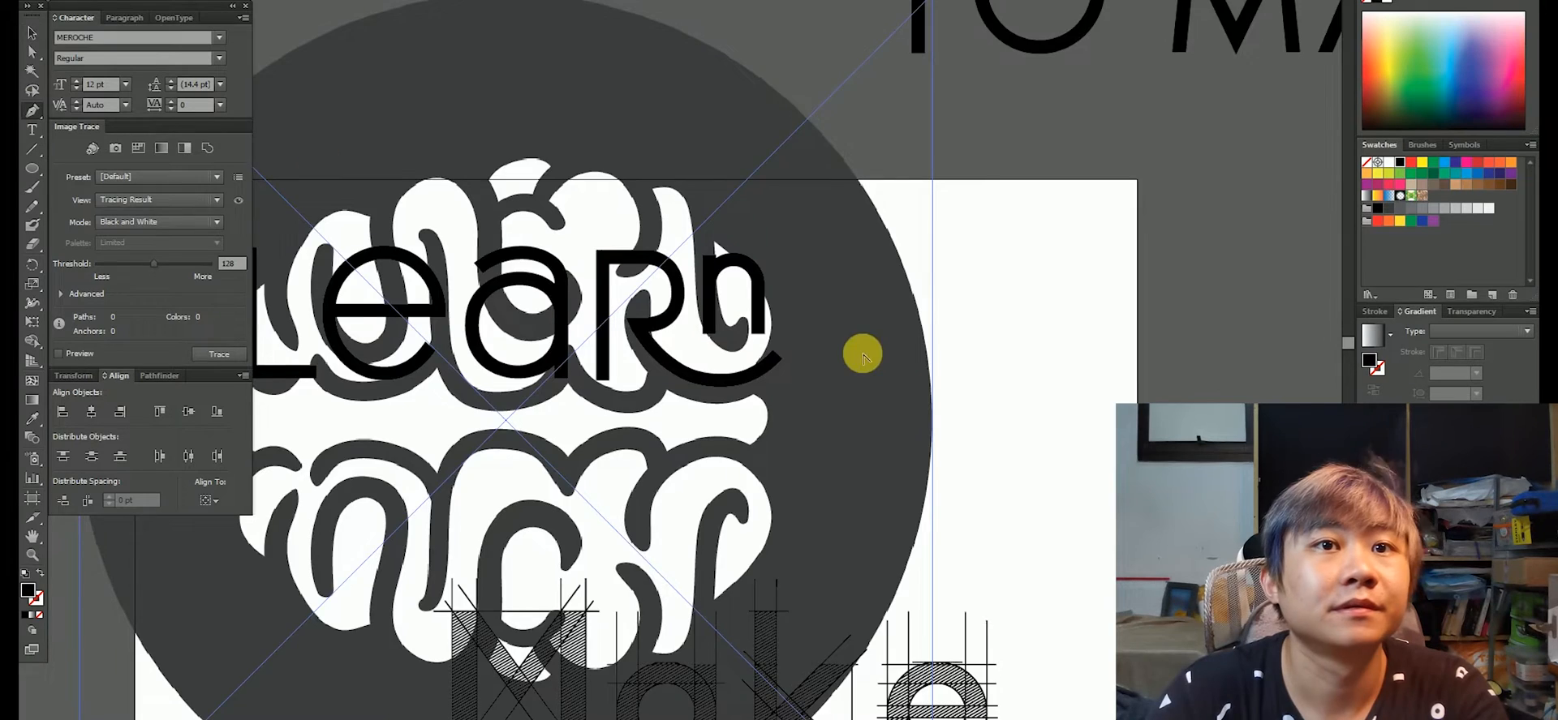
pyautogui.scroll(3, 794, 348)
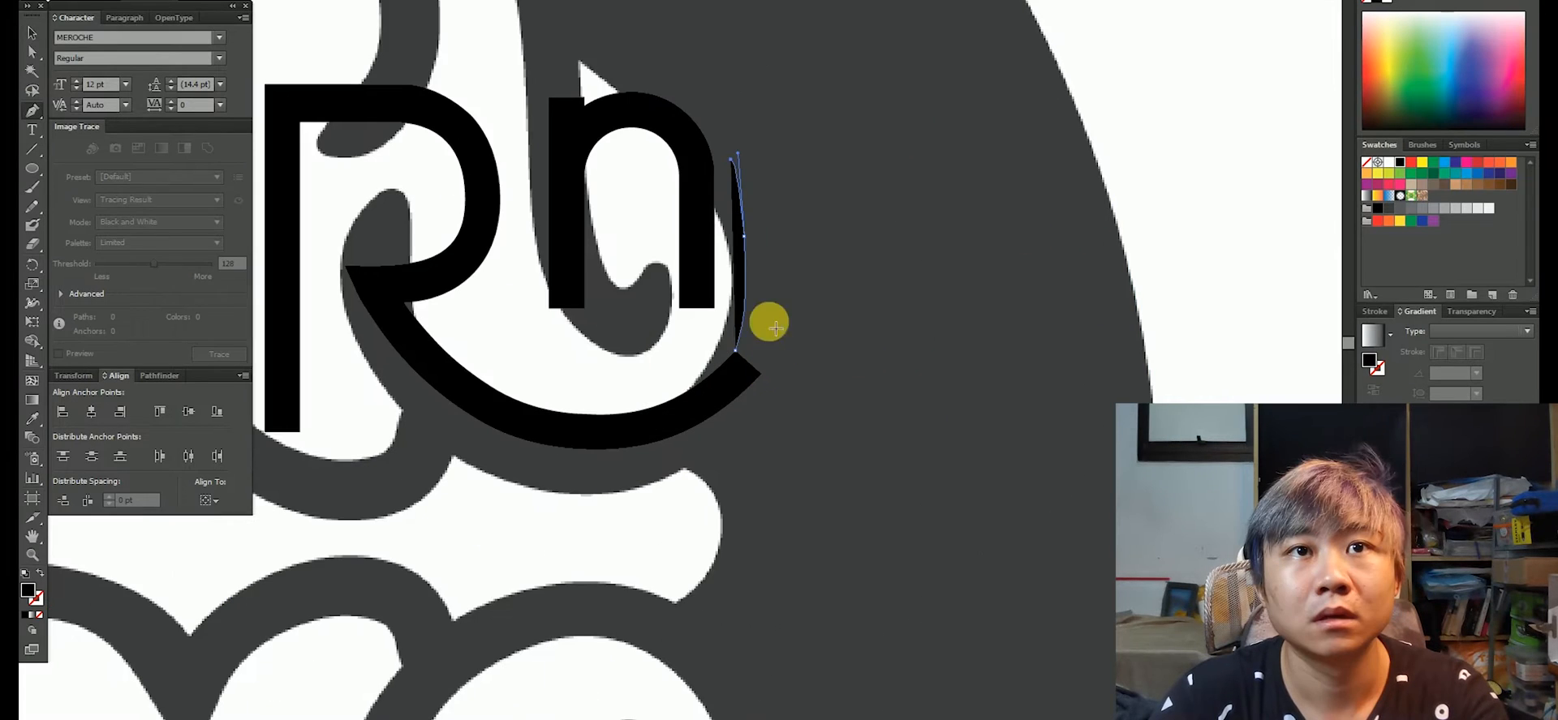
pyautogui.moveTo(778, 265); pyautogui.dragTo(770, 339)
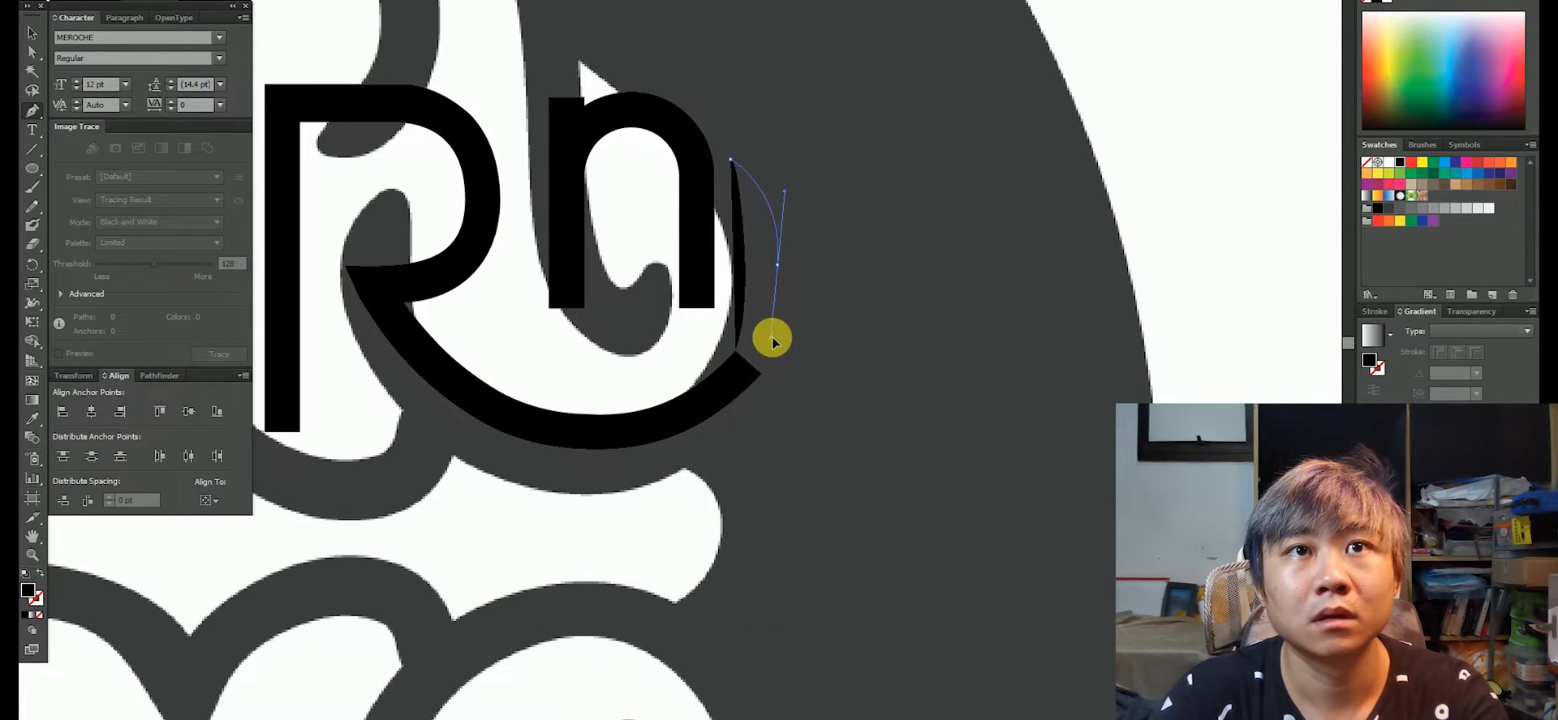
pyautogui.click(735, 351)
pyautogui.moveTo(768, 382); pyautogui.dragTo(745, 366)
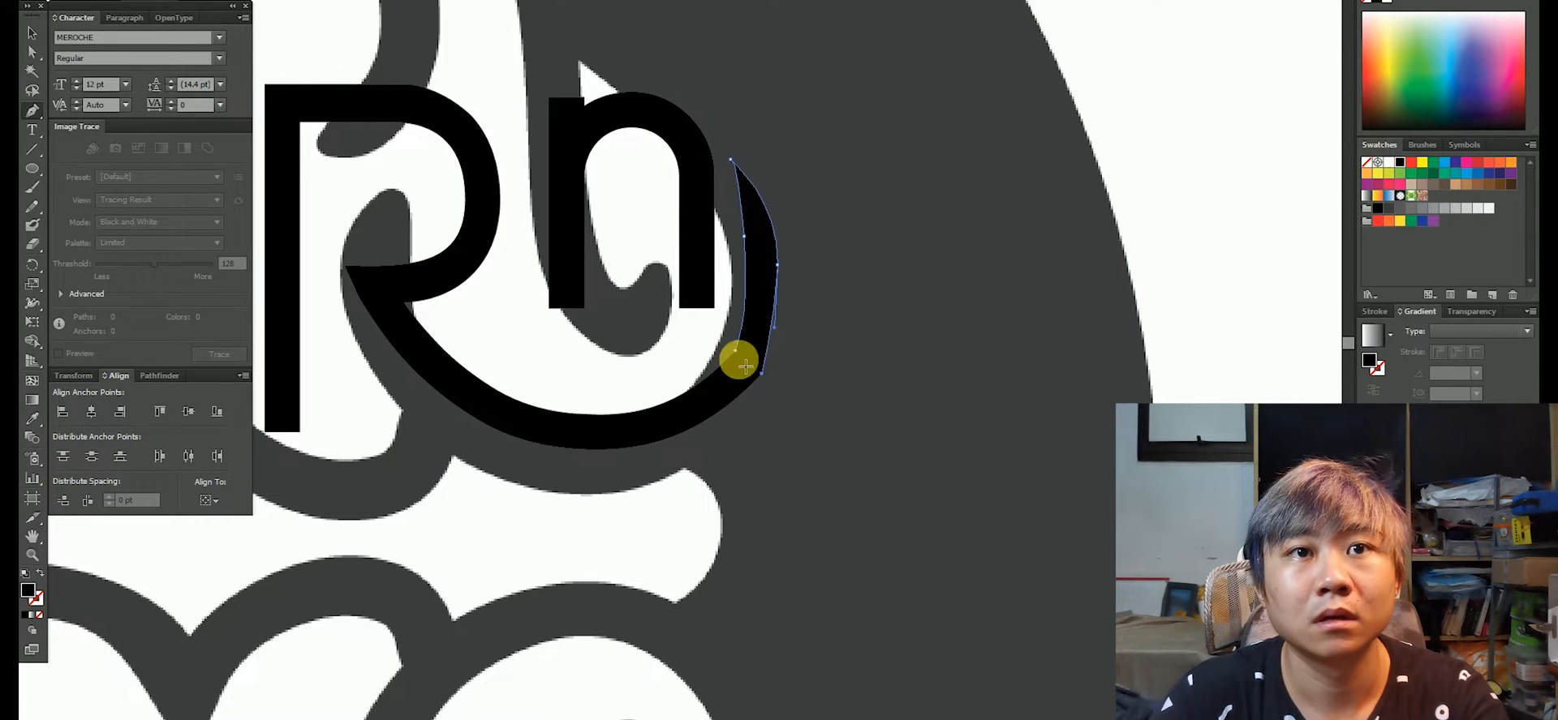
pyautogui.hotkey('ctrl', '-')
pyautogui.hotkey('ctrl', '-')
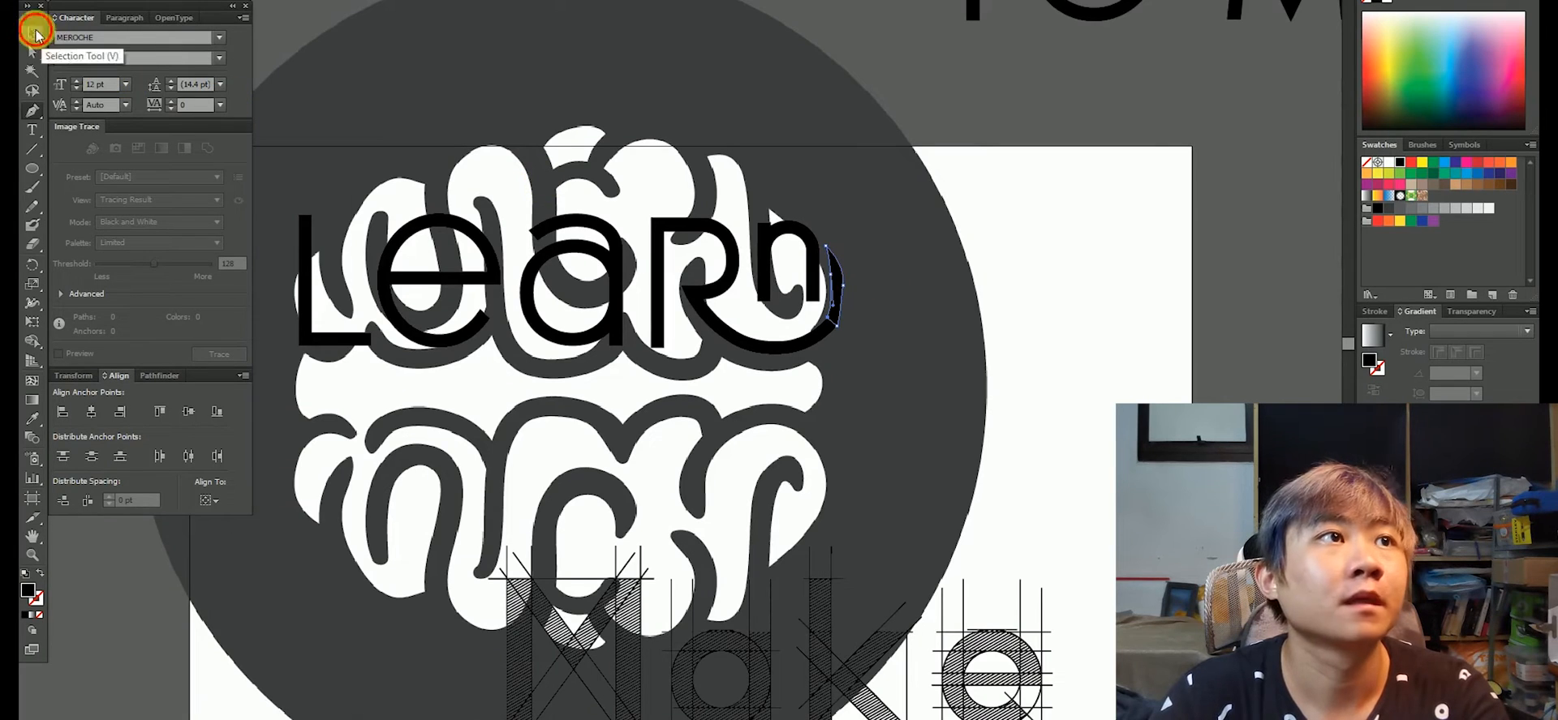
pyautogui.click(32, 33)
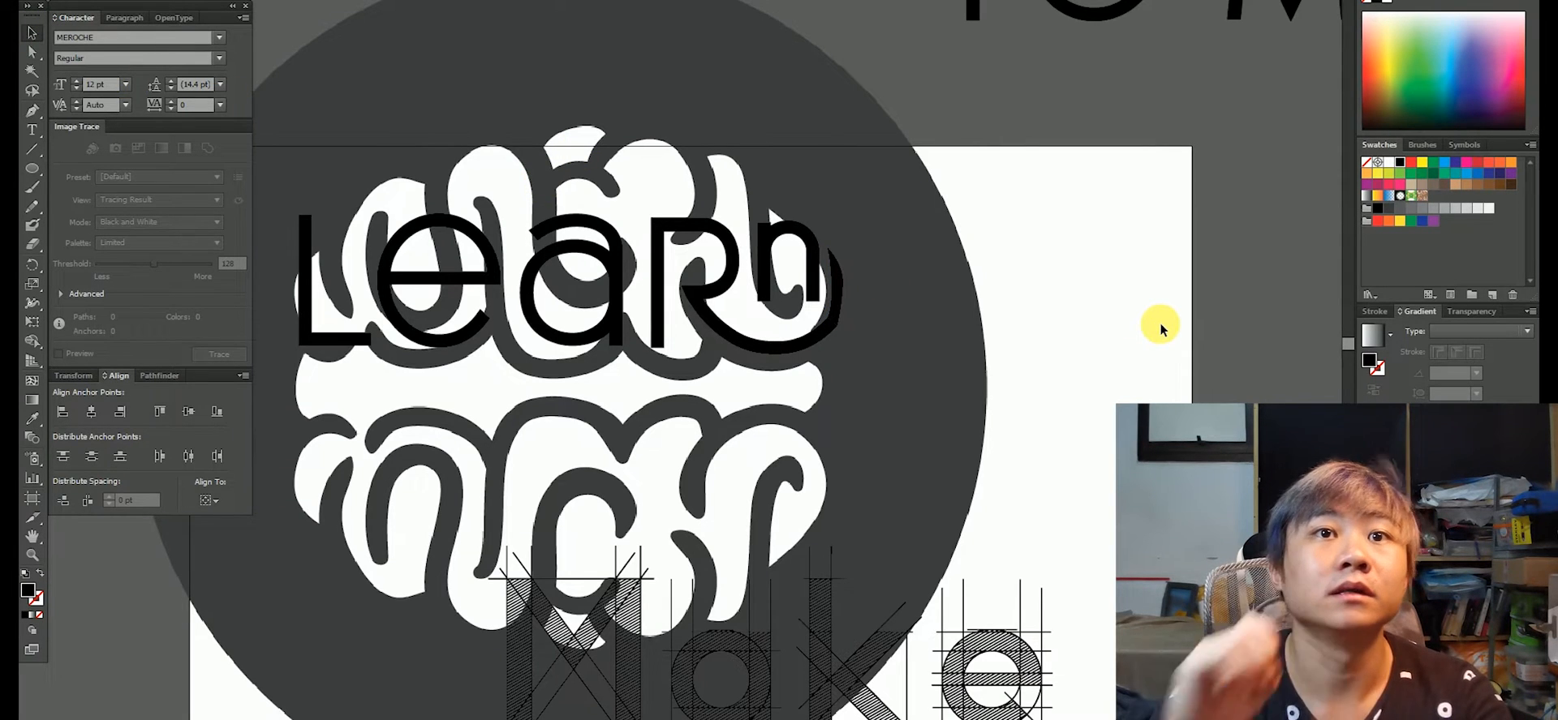
# Trace the brain's scalloped top edge with the Pen tool, from above the "L" and "e" across to the "n"
pyautogui.scroll(-1, 1161, 328)
pyautogui.scroll(2, 876, 244)
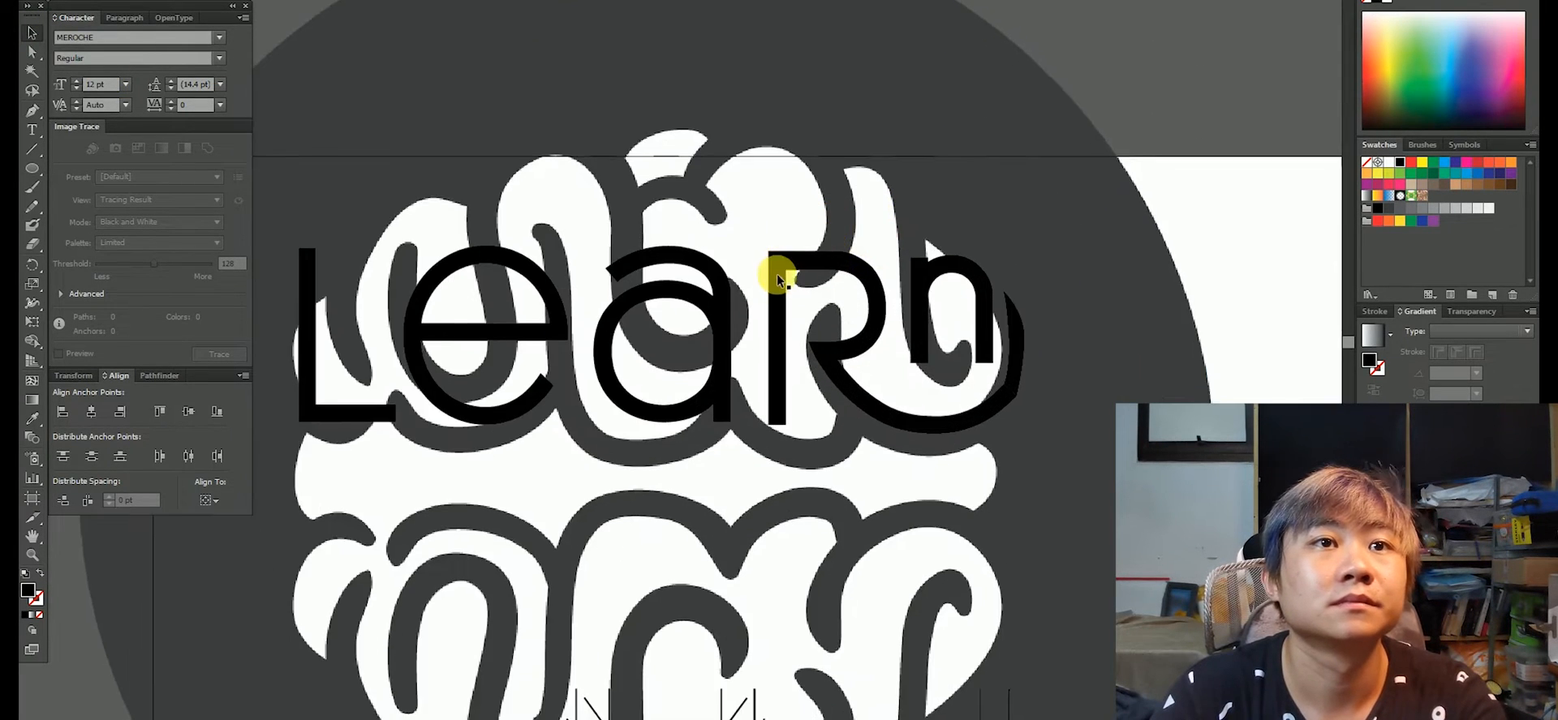
pyautogui.click(473, 220)
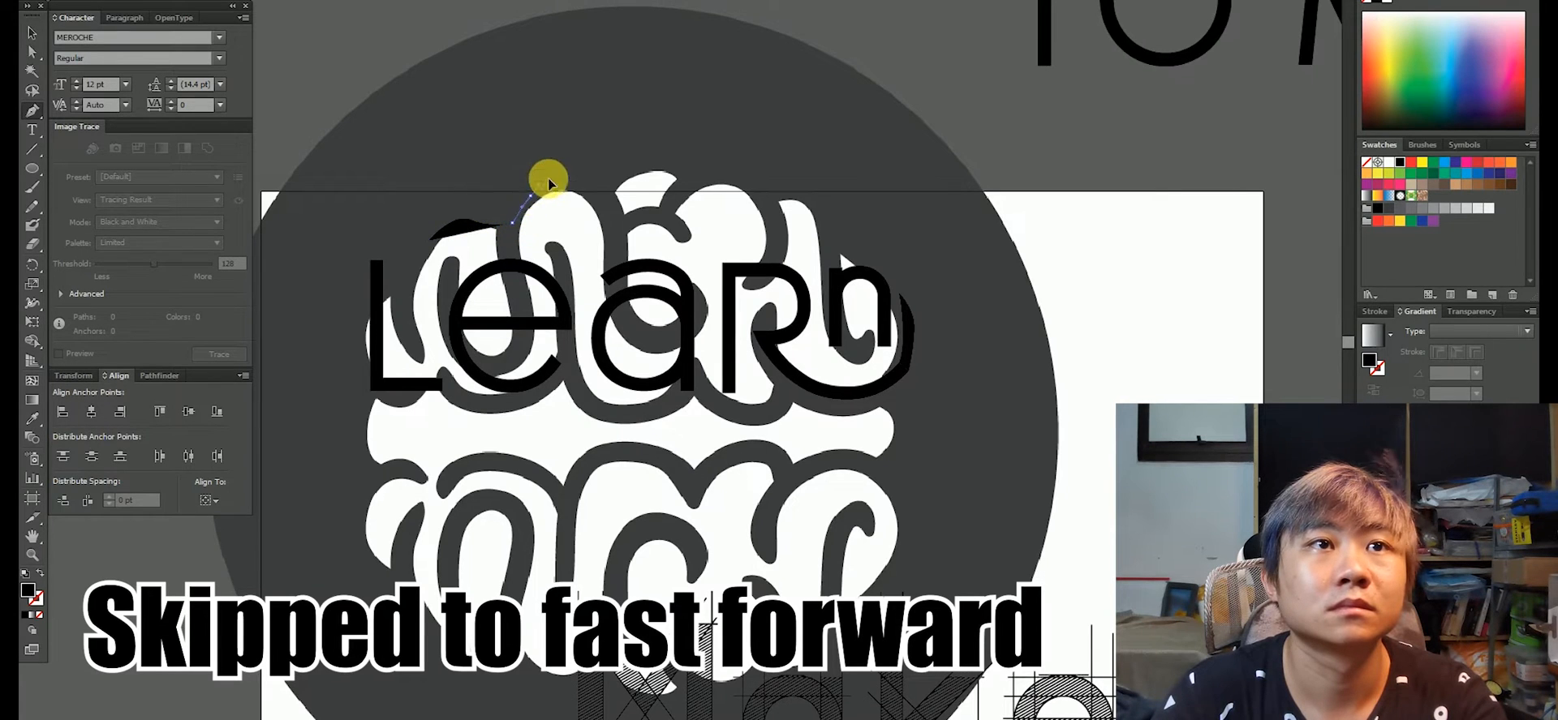
pyautogui.moveTo(567, 182); pyautogui.dragTo(587, 183)
pyautogui.click(600, 197)
pyautogui.moveTo(645, 170); pyautogui.dragTo(664, 171)
pyautogui.click(687, 181)
pyautogui.moveTo(727, 176); pyautogui.dragTo(746, 179)
pyautogui.click(765, 201)
pyautogui.click(824, 231)
pyautogui.click(833, 250)
pyautogui.click(855, 257)
# Trace back along the inner brain folds to close the black shape, and add a tapering piece down beside the "L"
pyautogui.click(822, 259)
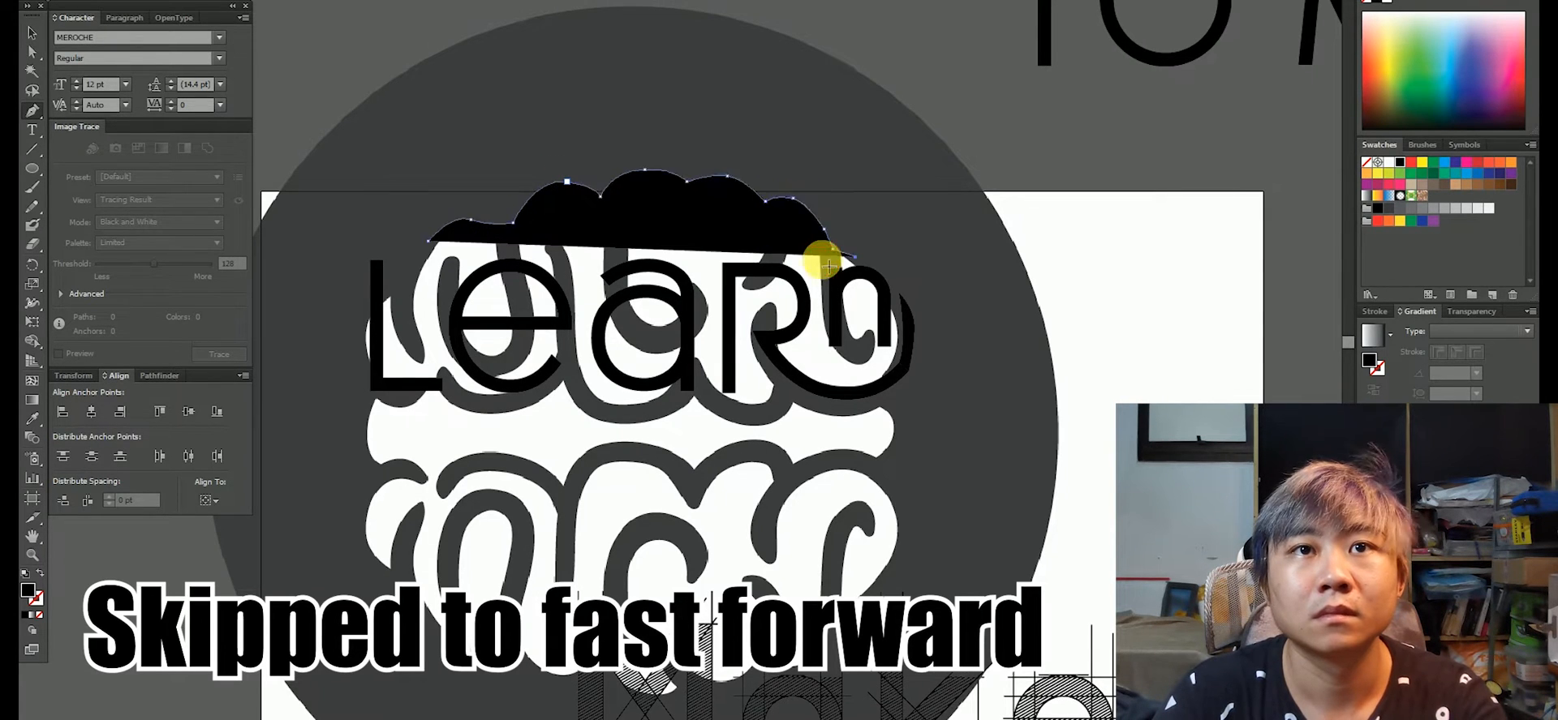
pyautogui.click(803, 235)
pyautogui.click(791, 229)
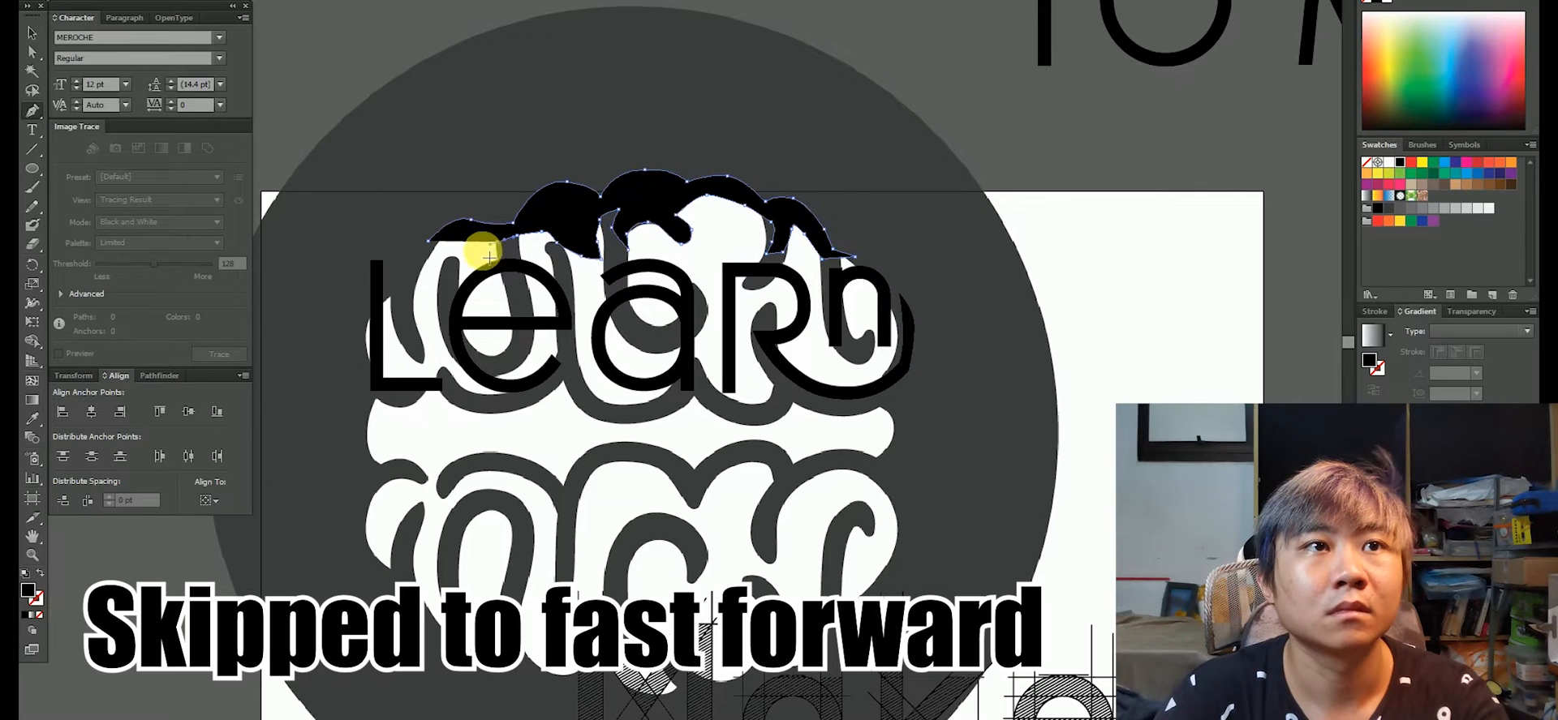
pyautogui.click(453, 256)
pyautogui.click(430, 241)
pyautogui.click(447, 256)
pyautogui.click(437, 263)
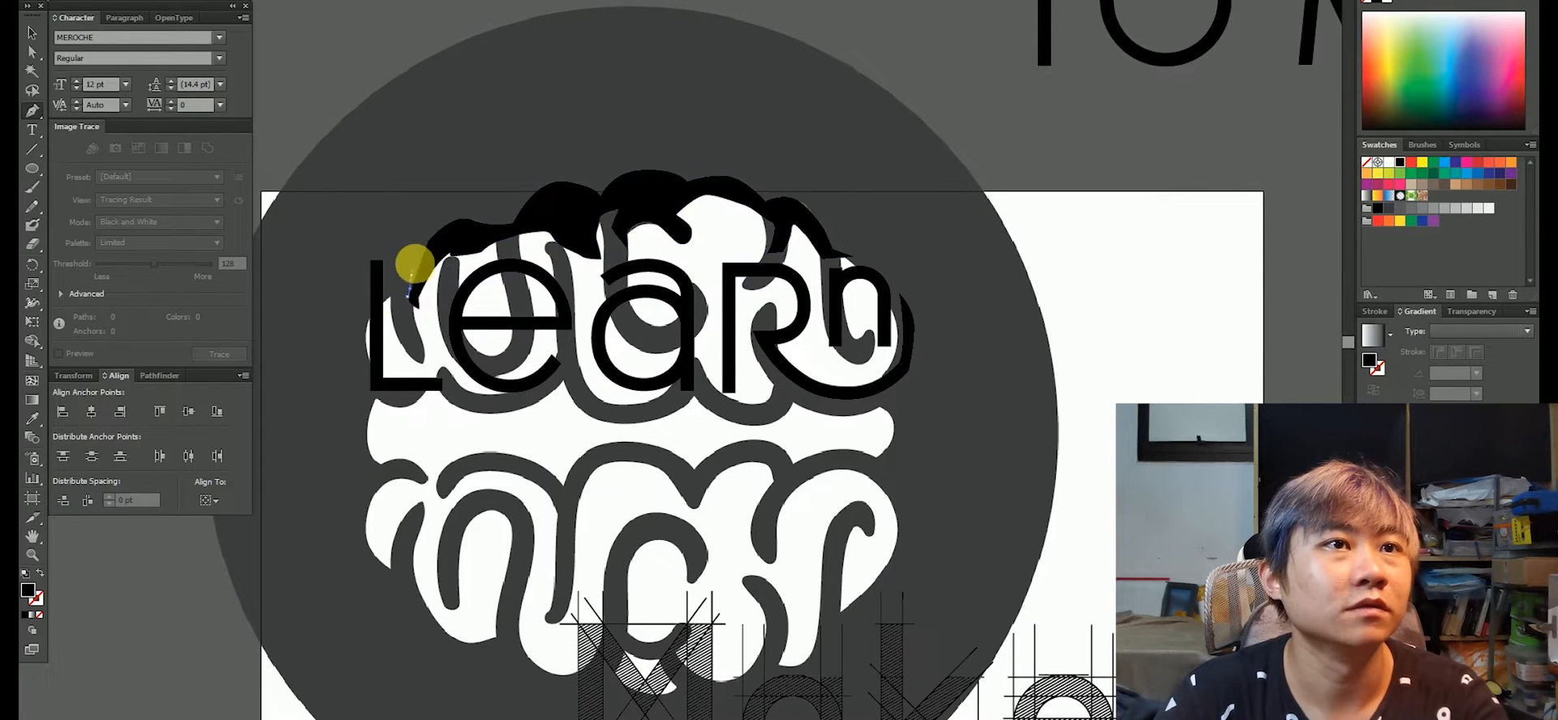
pyautogui.click(37, 35)
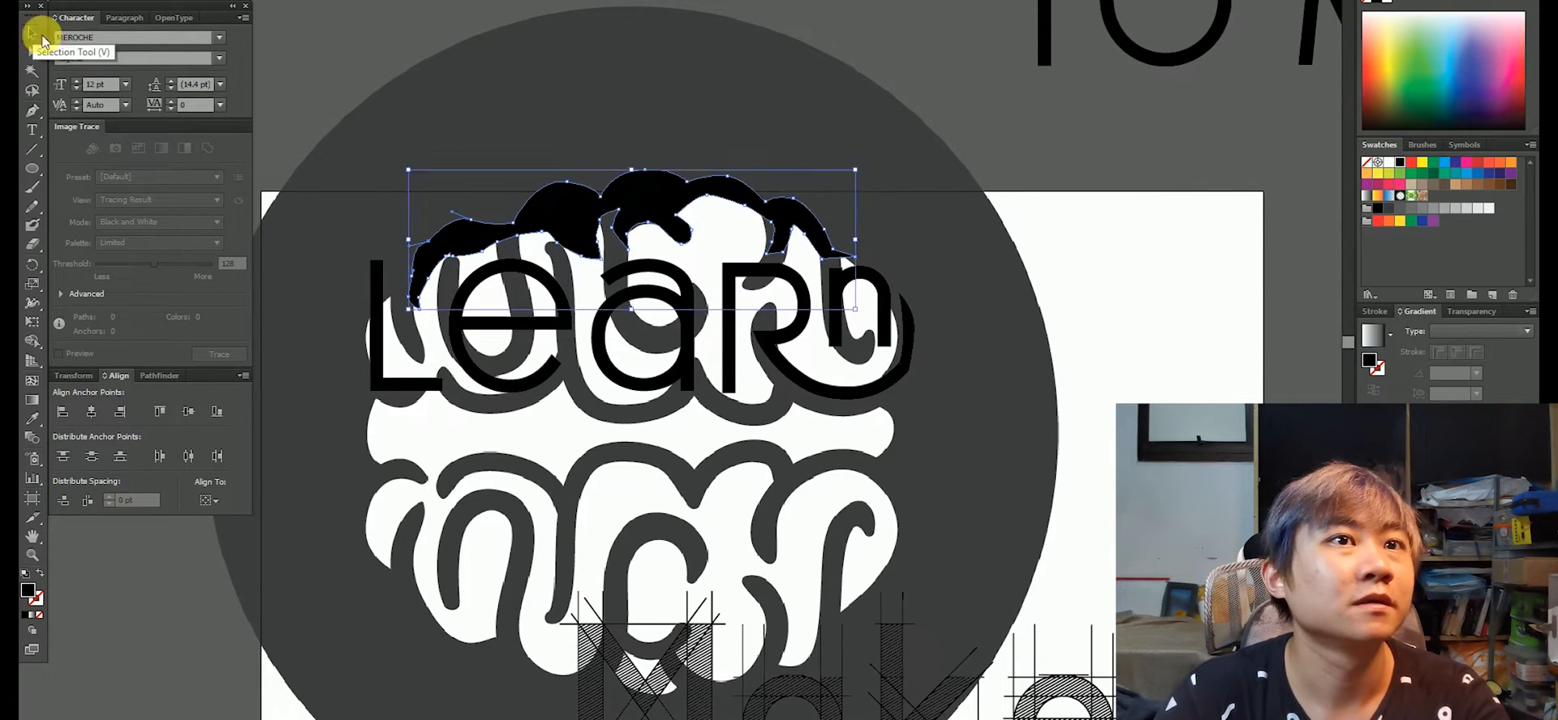
# Move the brain icon down and away from the word "Learn" and its traced brain outline
pyautogui.click(593, 91)
pyautogui.scroll(-2, 594, 91)
pyautogui.moveTo(650, 107); pyautogui.dragTo(381, 513)
pyautogui.click(915, 318)
pyautogui.scroll(2, 703, 149)
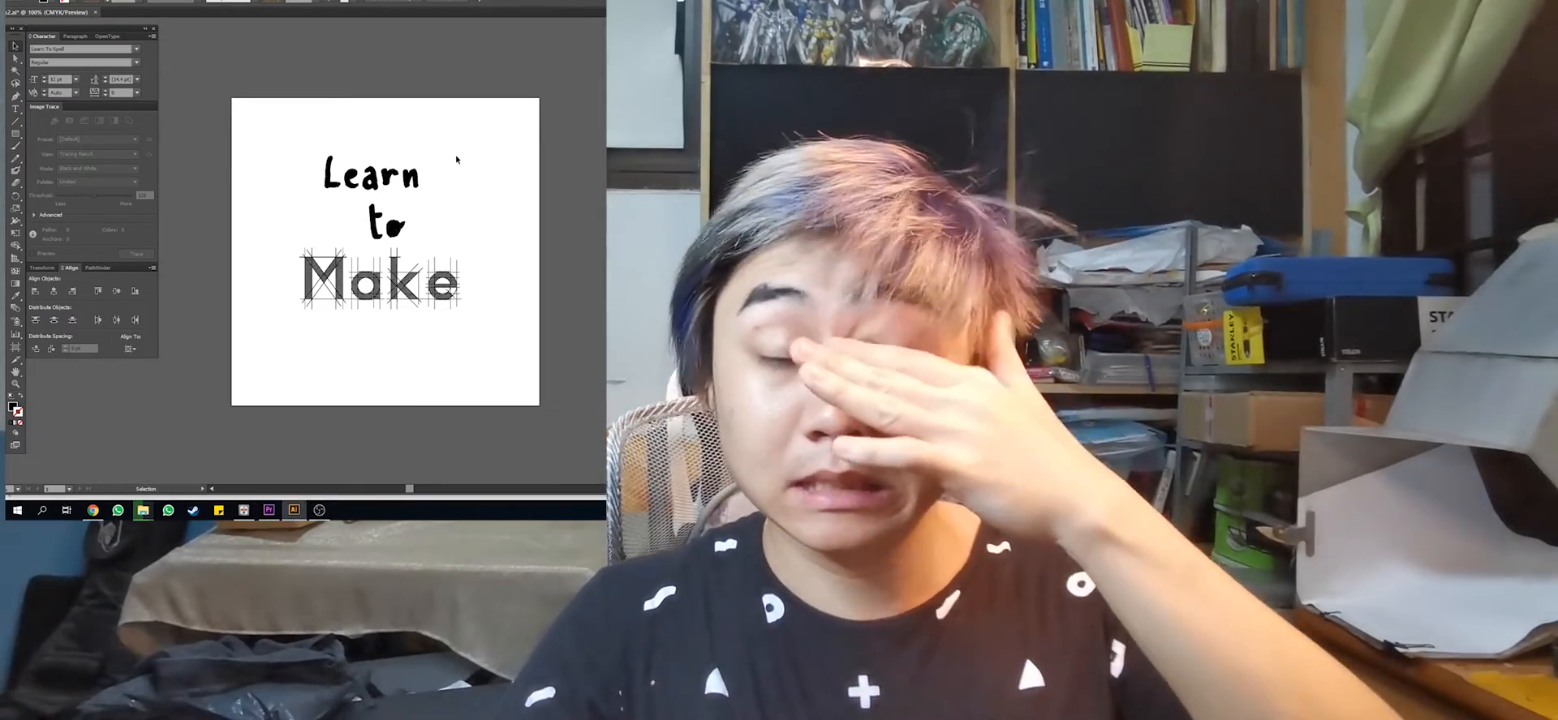
# Shift the handwritten "Learn to" slightly left and place the brain icon beside it at the artboard's upper right corner
pyautogui.click(337, 235)
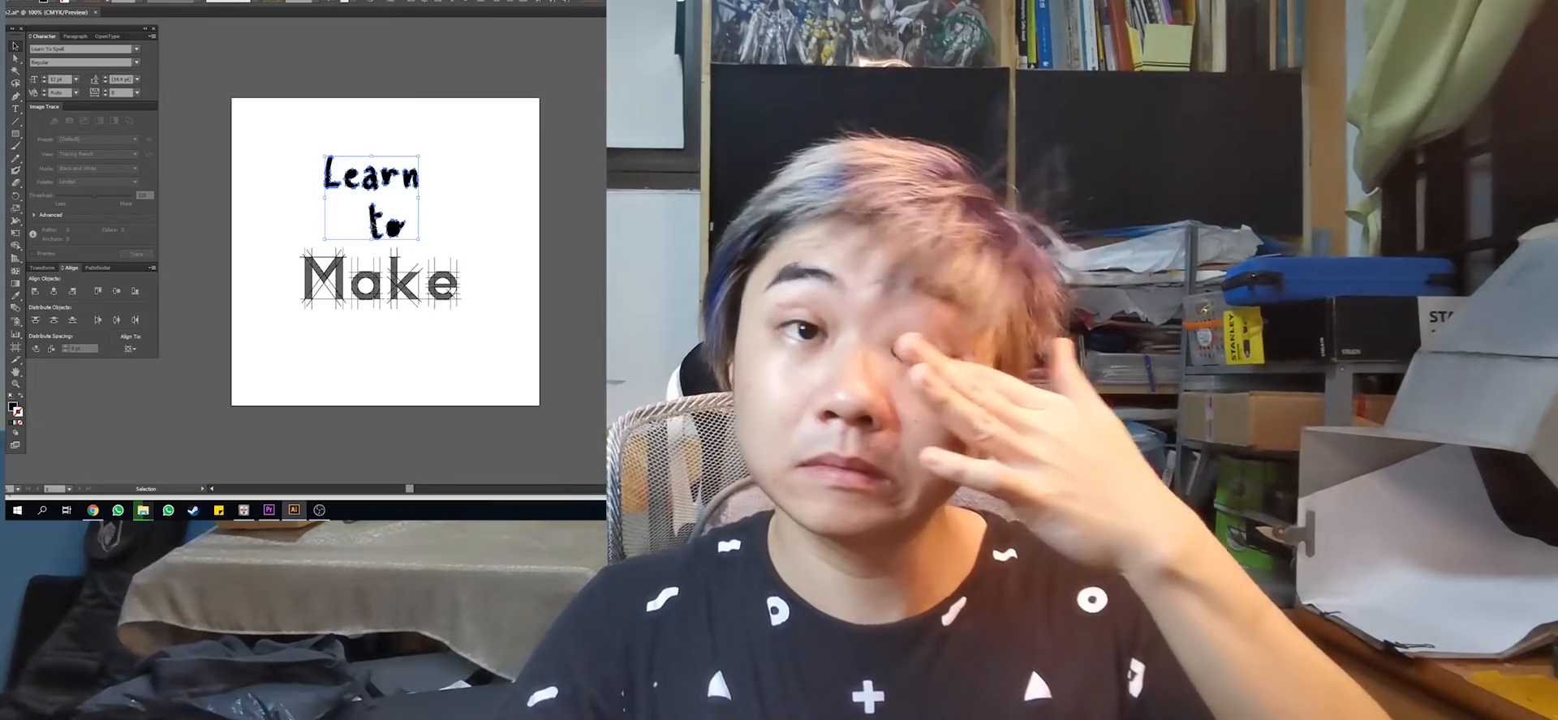
pyautogui.moveTo(336, 235); pyautogui.dragTo(300, 236)
pyautogui.click(523, 272)
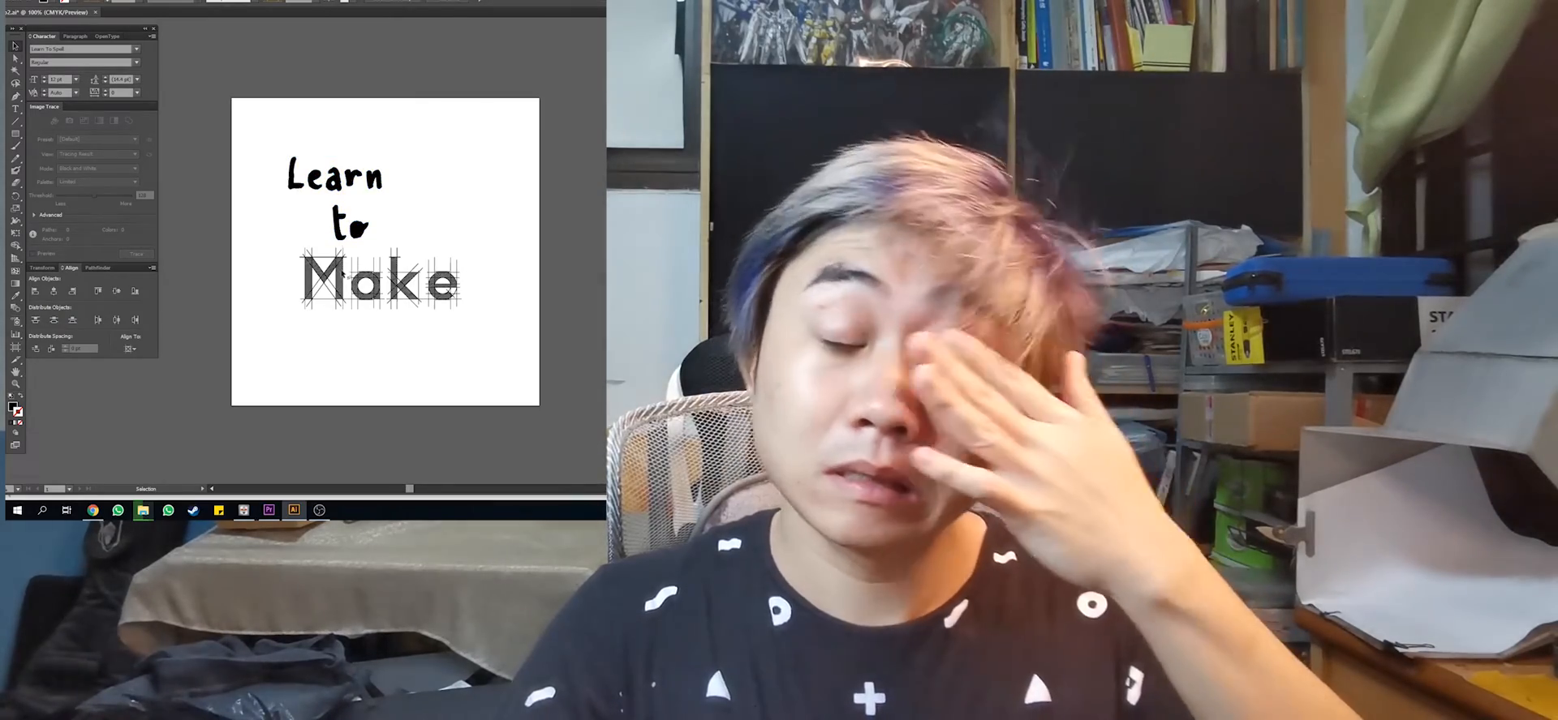
pyautogui.scroll(-1, 341, 271)
pyautogui.moveTo(574, 288); pyautogui.dragTo(439, 165)
pyautogui.scroll(1, 439, 166)
pyautogui.scroll(2, 426, 189)
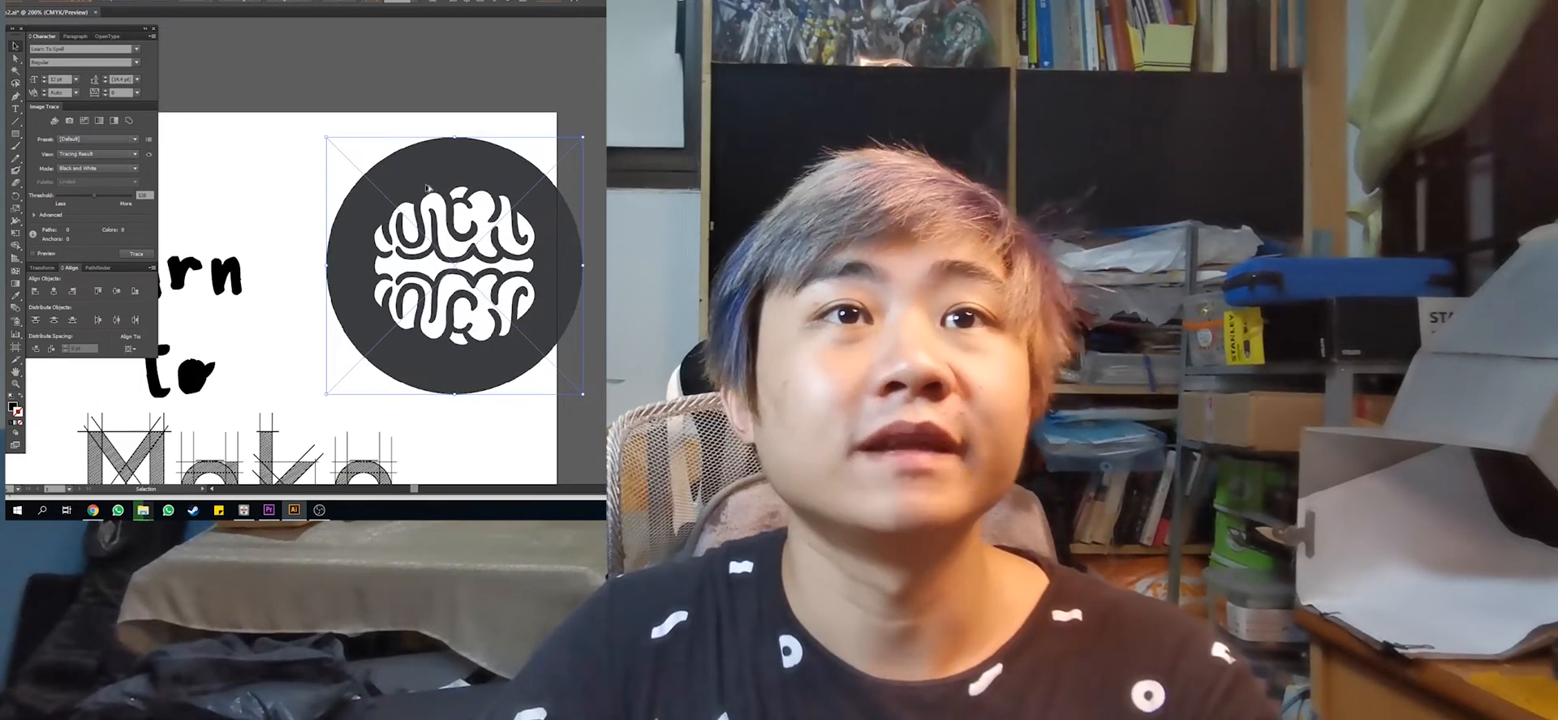
# Make an Image Trace of the brain icon
pyautogui.click(361, 116)
pyautogui.scroll(-1, 417, 192)
pyautogui.scroll(1, 475, 283)
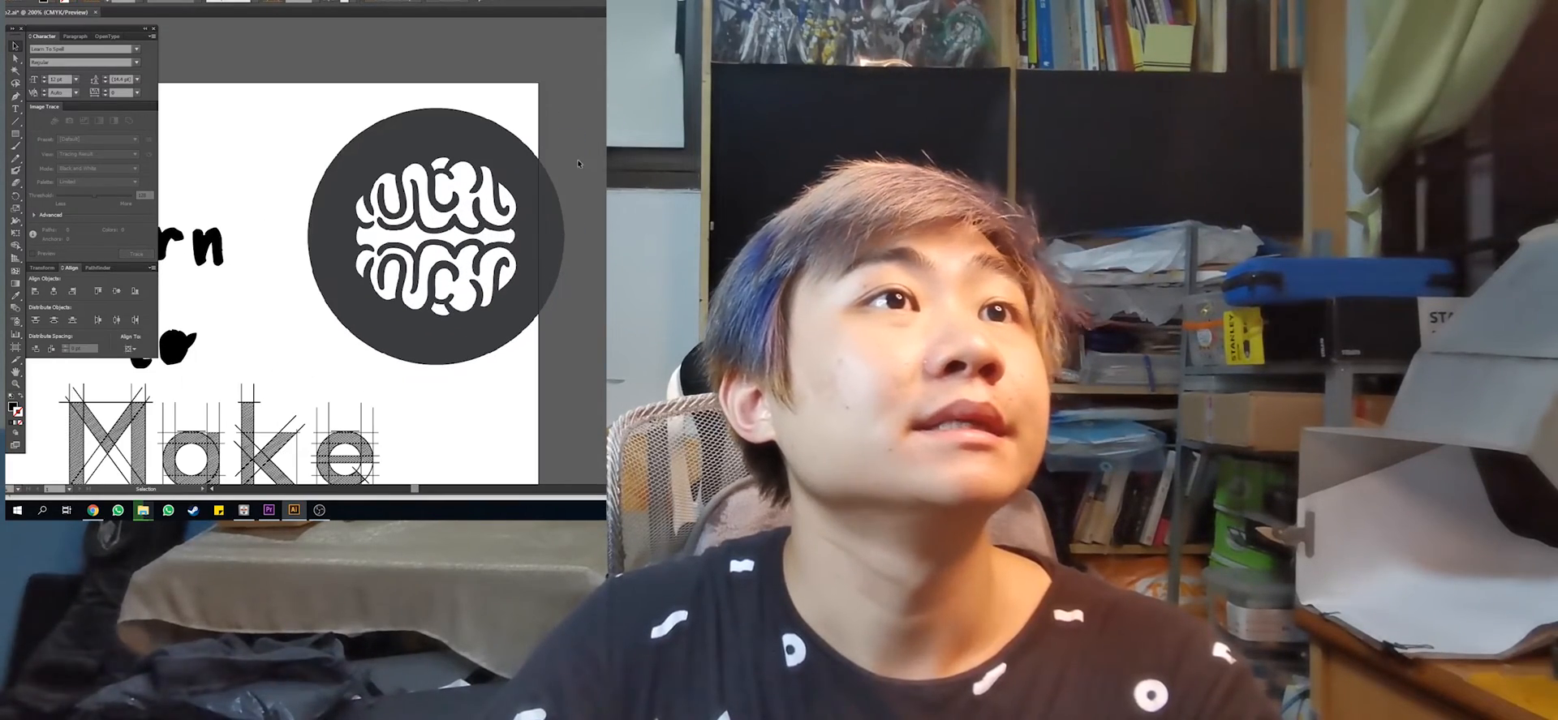
pyautogui.click(541, 246)
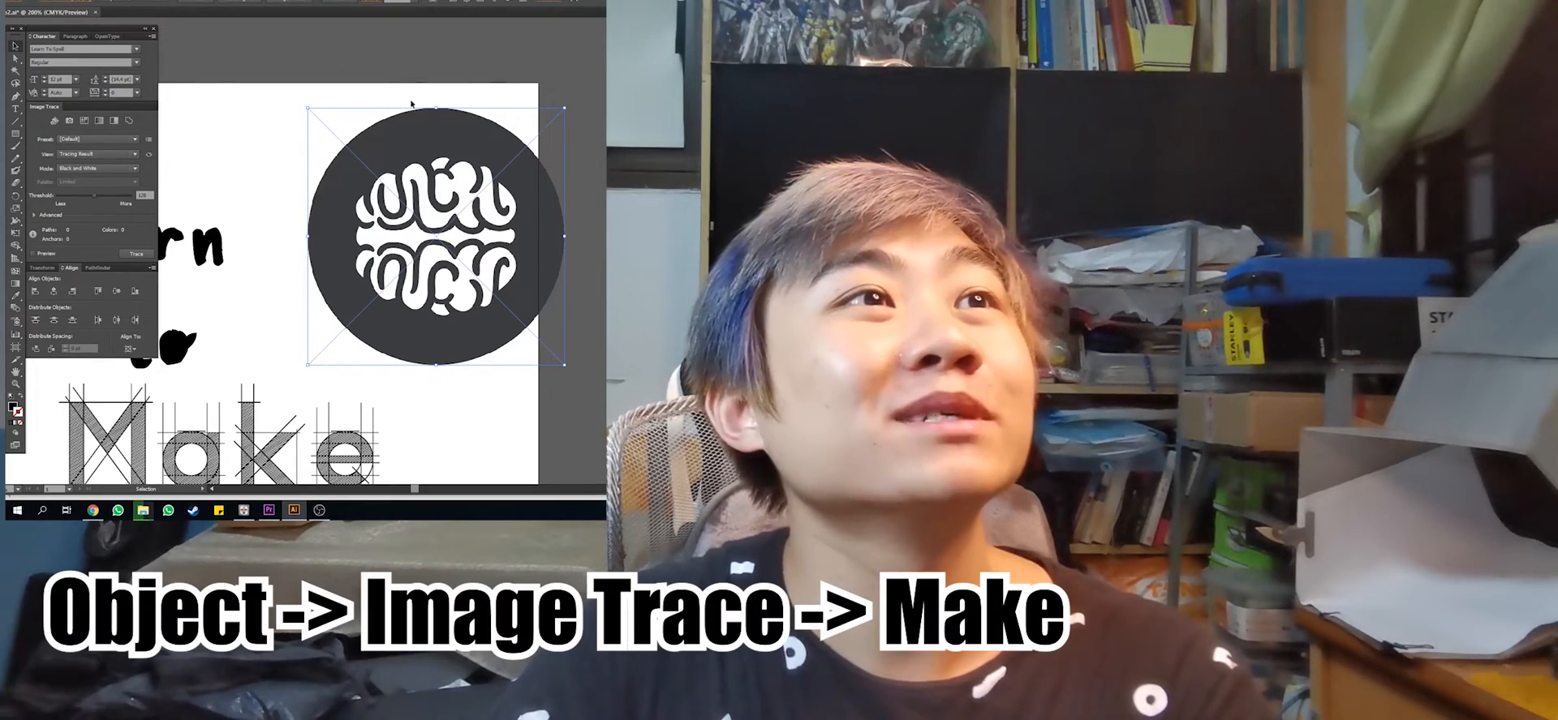
pyautogui.click(60, 1)
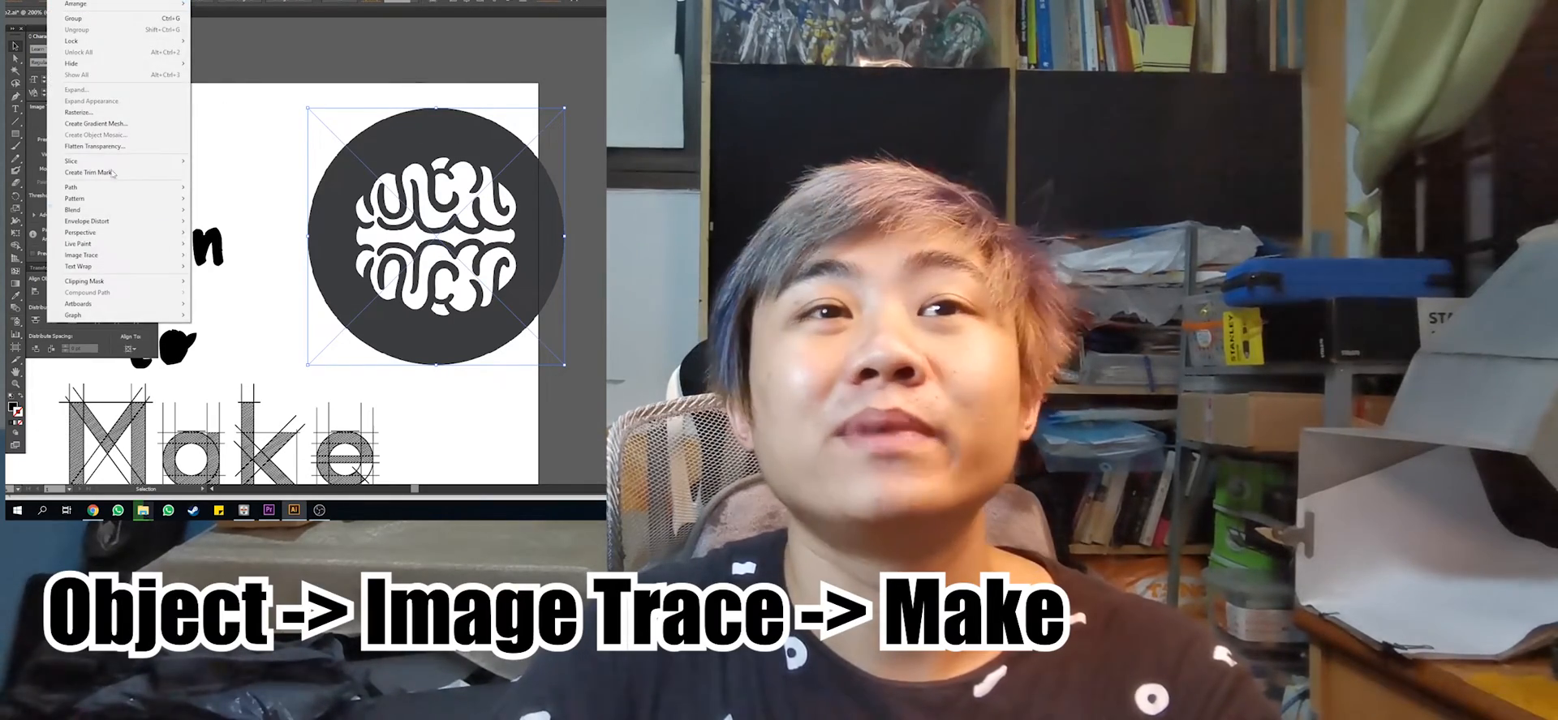
pyautogui.moveTo(104, 256)
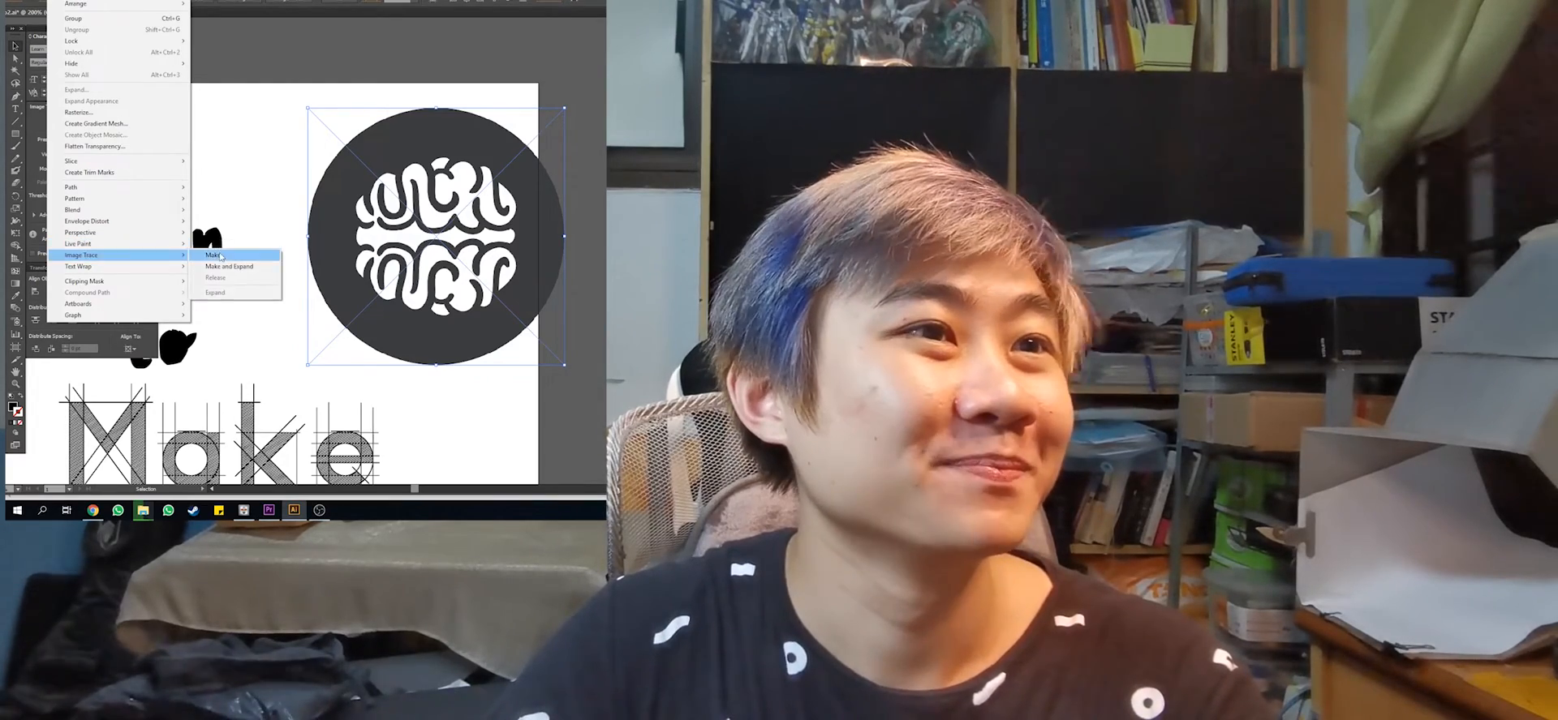
pyautogui.click(223, 255)
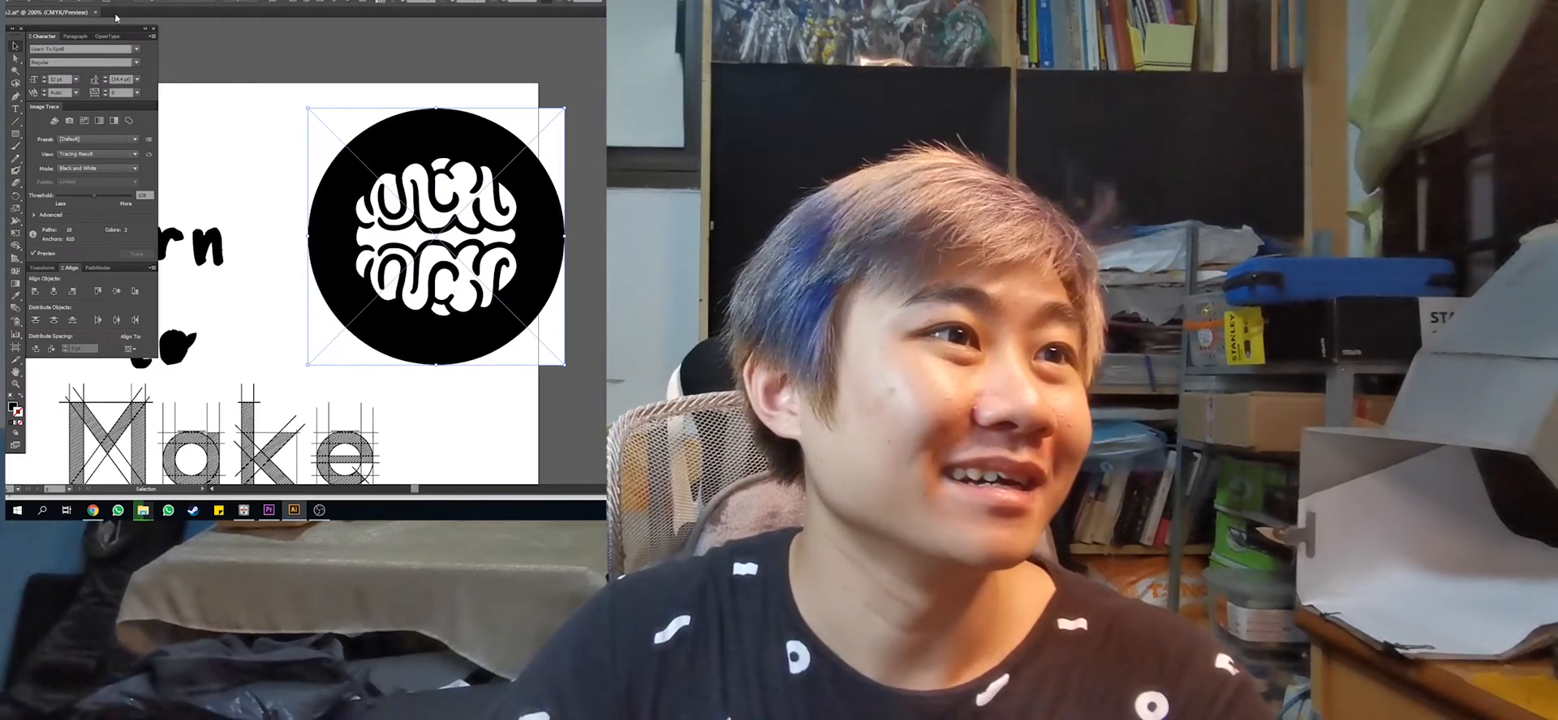
# Set the trace mode to Black and White and enable Ignore White in the advanced trace options
pyautogui.click(61, 168)
pyautogui.click(81, 178)
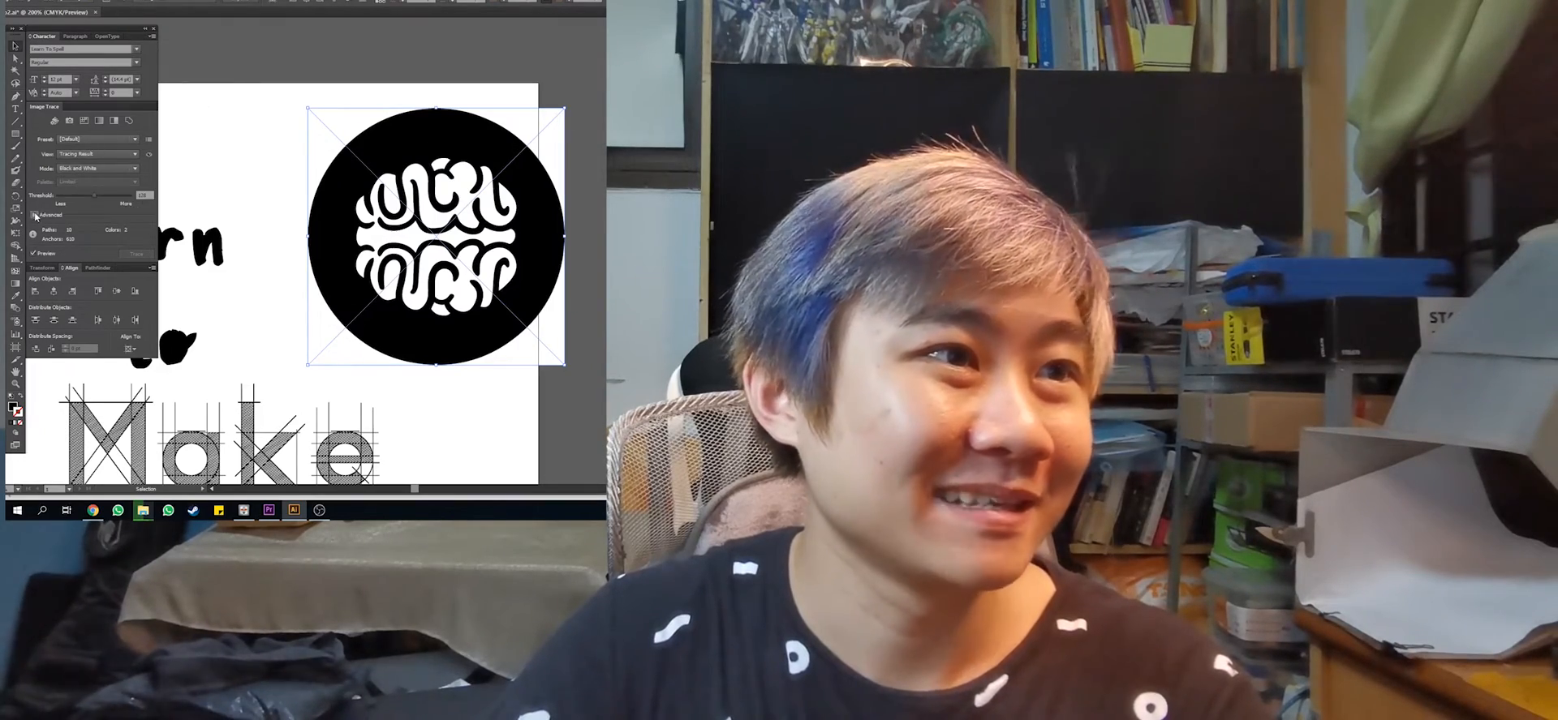
pyautogui.click(35, 215)
pyautogui.click(73, 324)
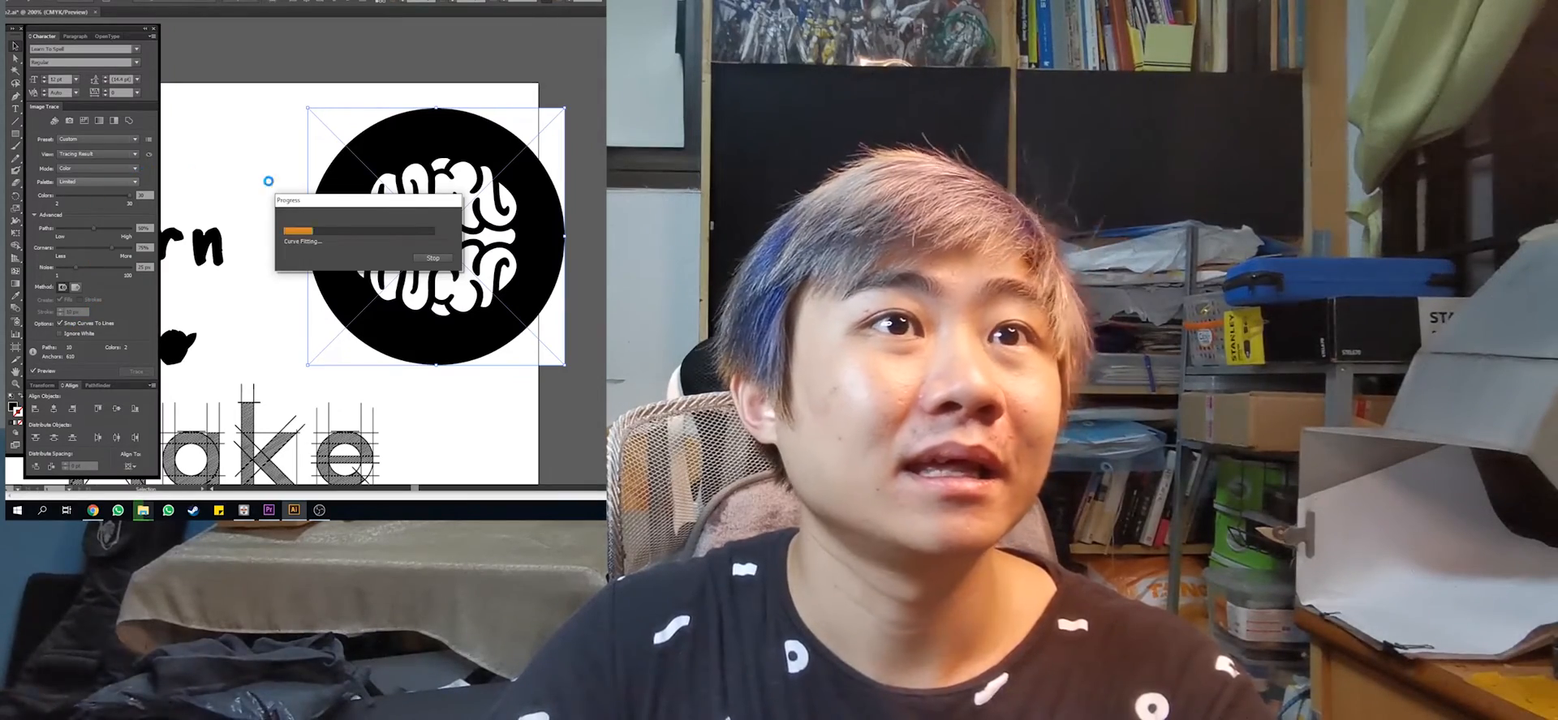
pyautogui.click(115, 170)
pyautogui.click(110, 204)
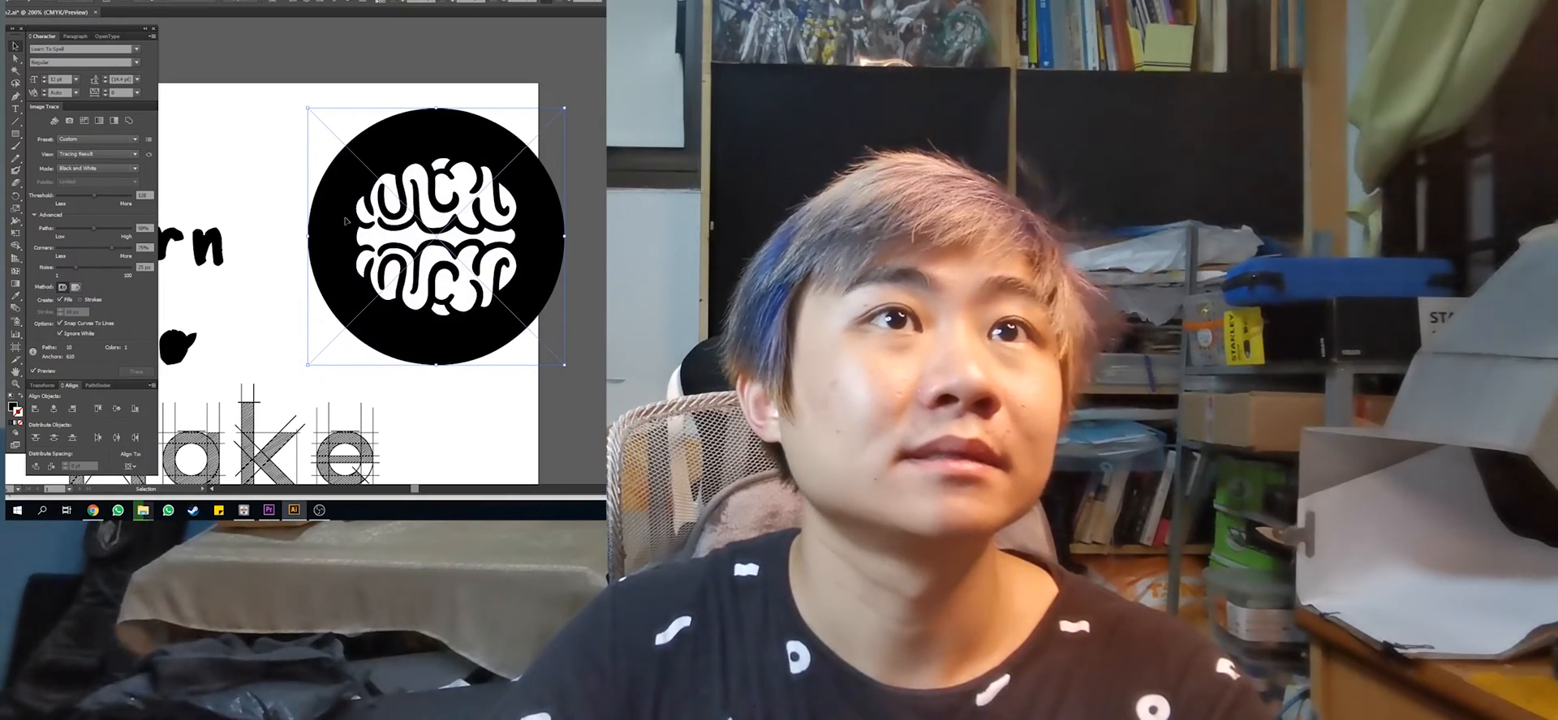
# Move the traced brain icon slightly left so it sits fully on the artboard, and expand the trace into paths
pyautogui.moveTo(519, 187); pyautogui.dragTo(492, 180)
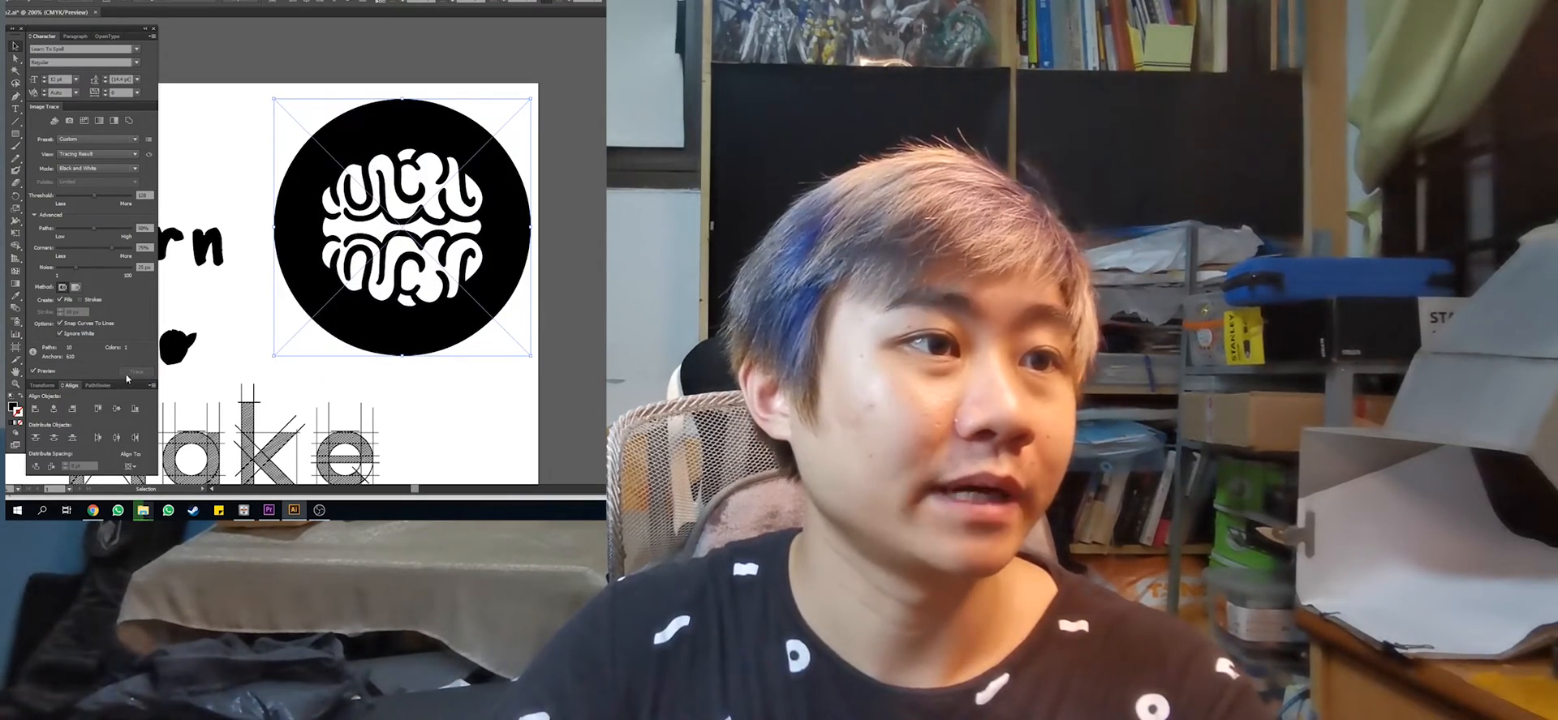
pyautogui.click(60, 0)
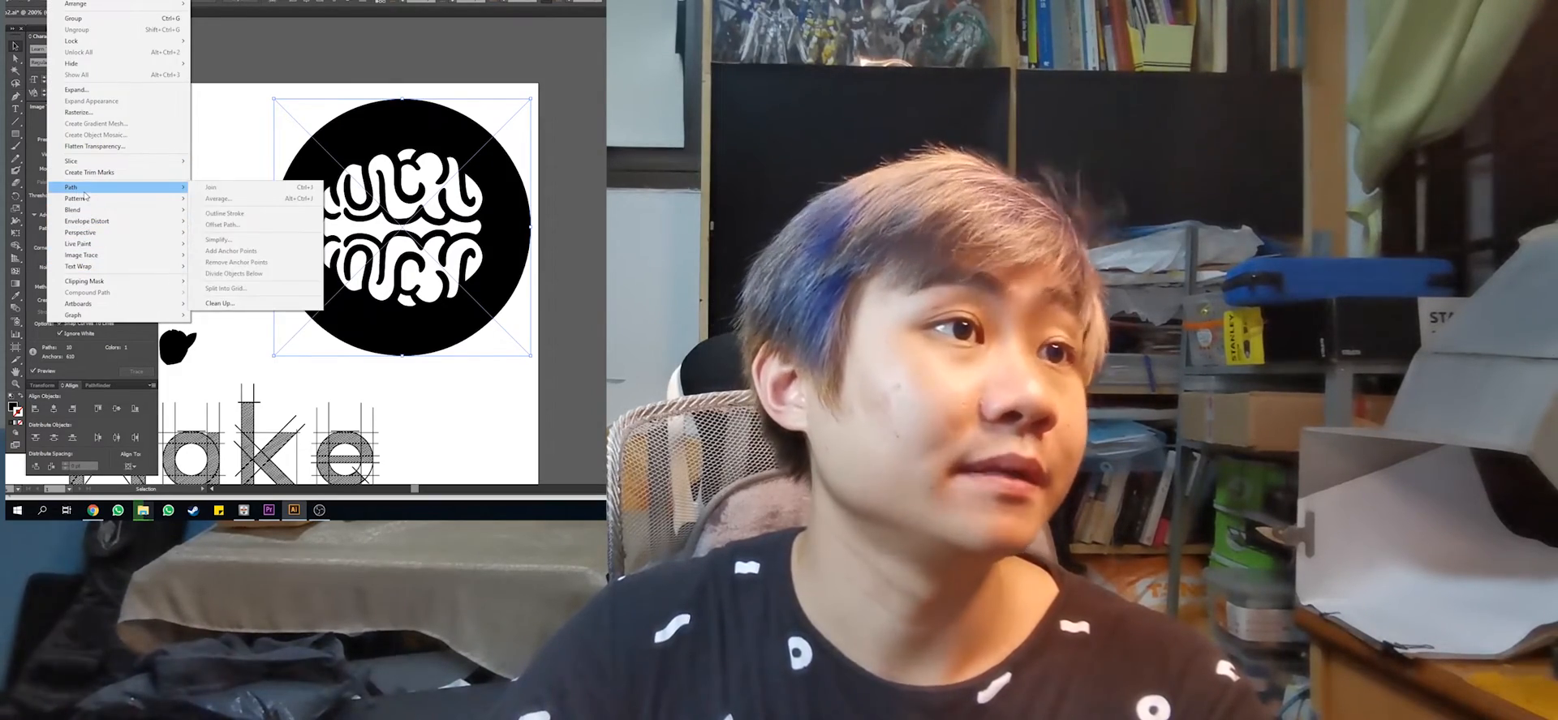
pyautogui.moveTo(94, 259)
pyautogui.click(235, 294)
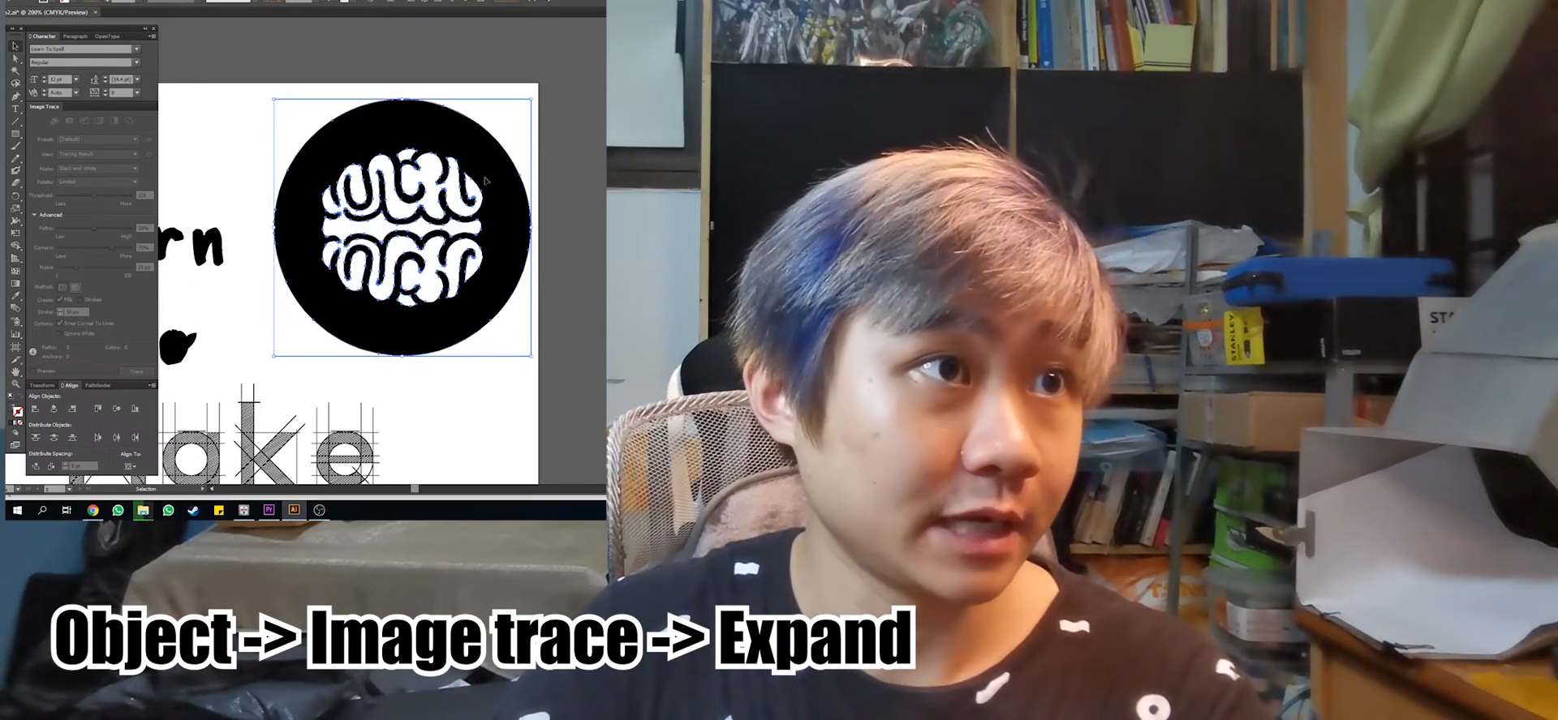
# Ungroup the expanded brain icon and pick the separate corner piece outside its circle
pyautogui.rightClick(494, 171)
pyautogui.click(531, 234)
pyautogui.scroll(5, 568, 91)
pyautogui.click(534, 227)
pyautogui.scroll(-1, 514, 199)
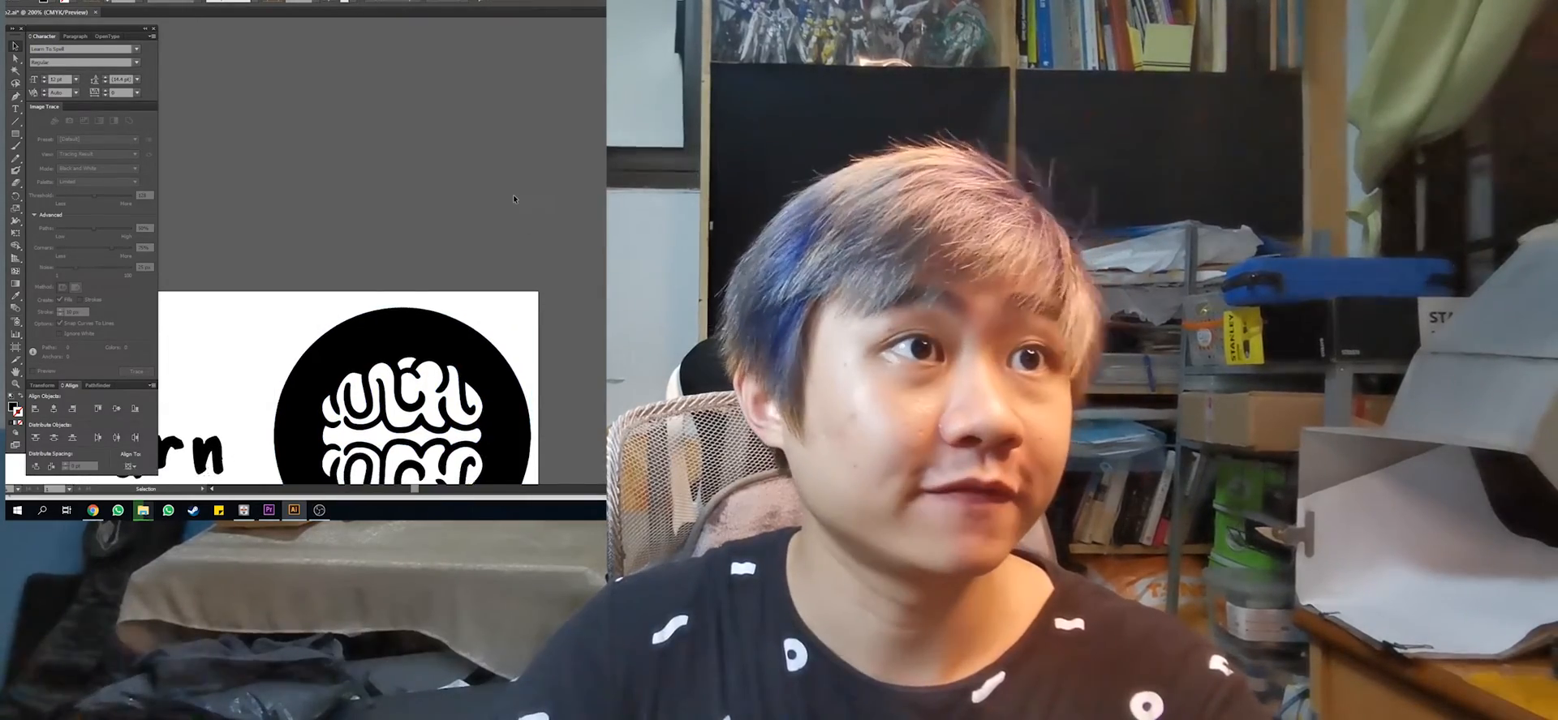
pyautogui.scroll(-3, 514, 199)
pyautogui.click(500, 200)
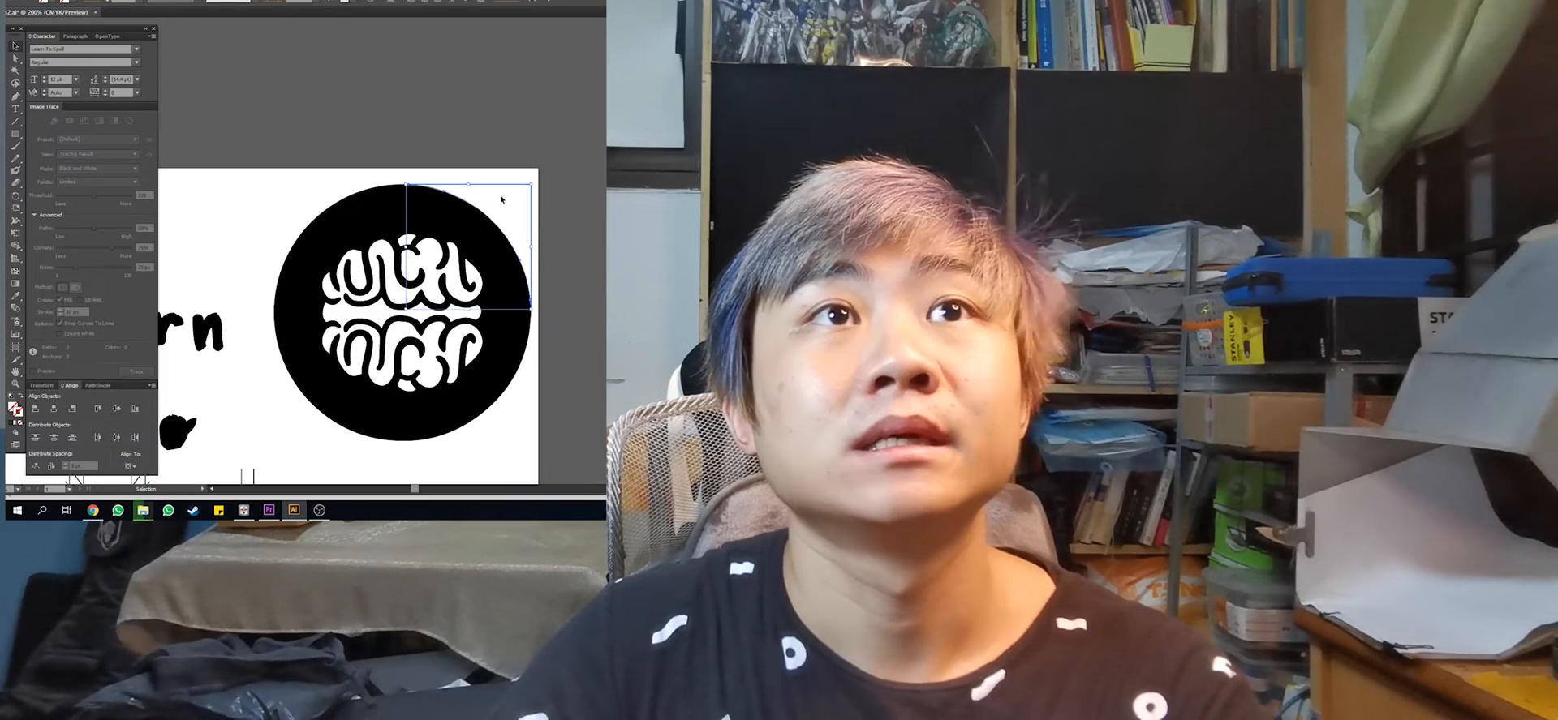
pyautogui.click(499, 194)
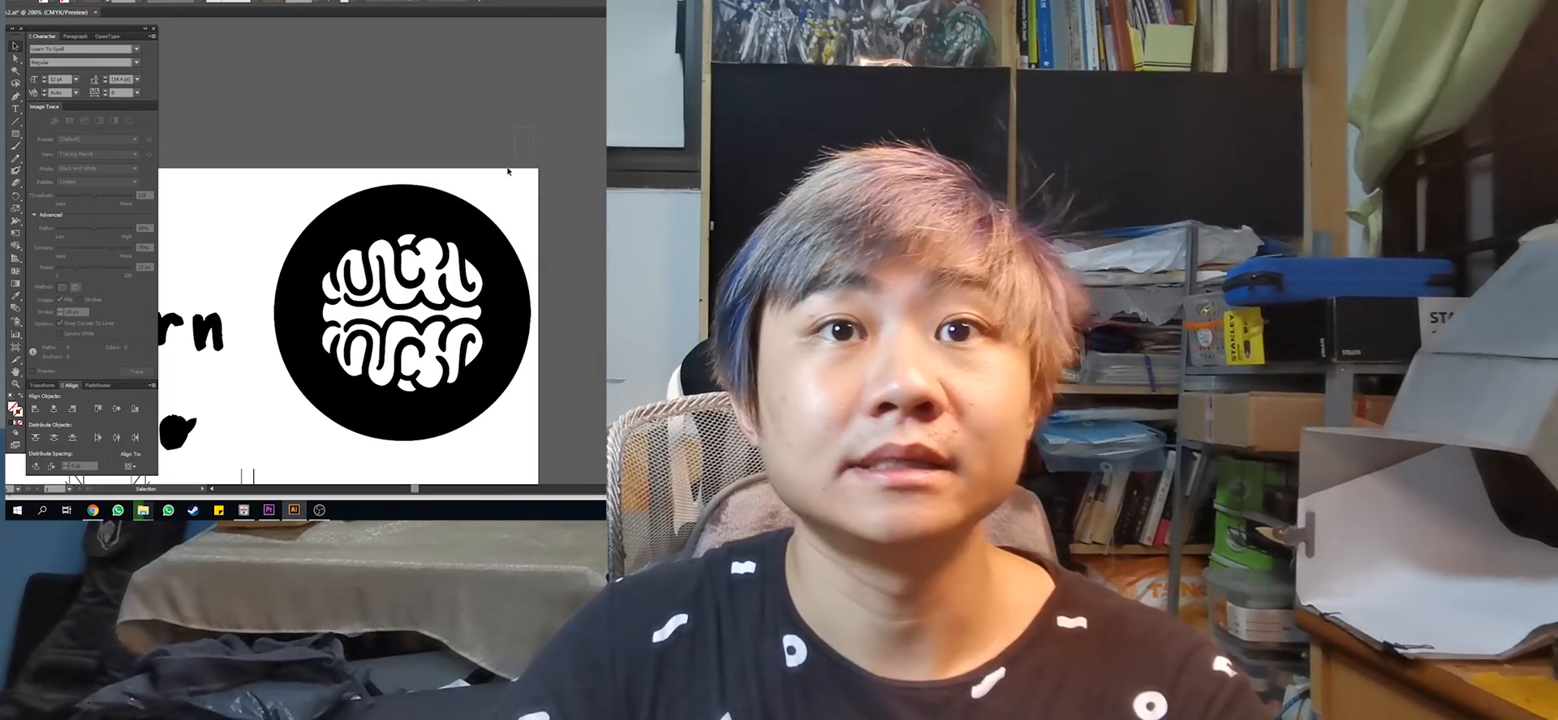
# Select only the circle's outer edge and shrink it evenly around its centre to narrow the black ring around the brain
pyautogui.press('a')
pyautogui.click(421, 189)
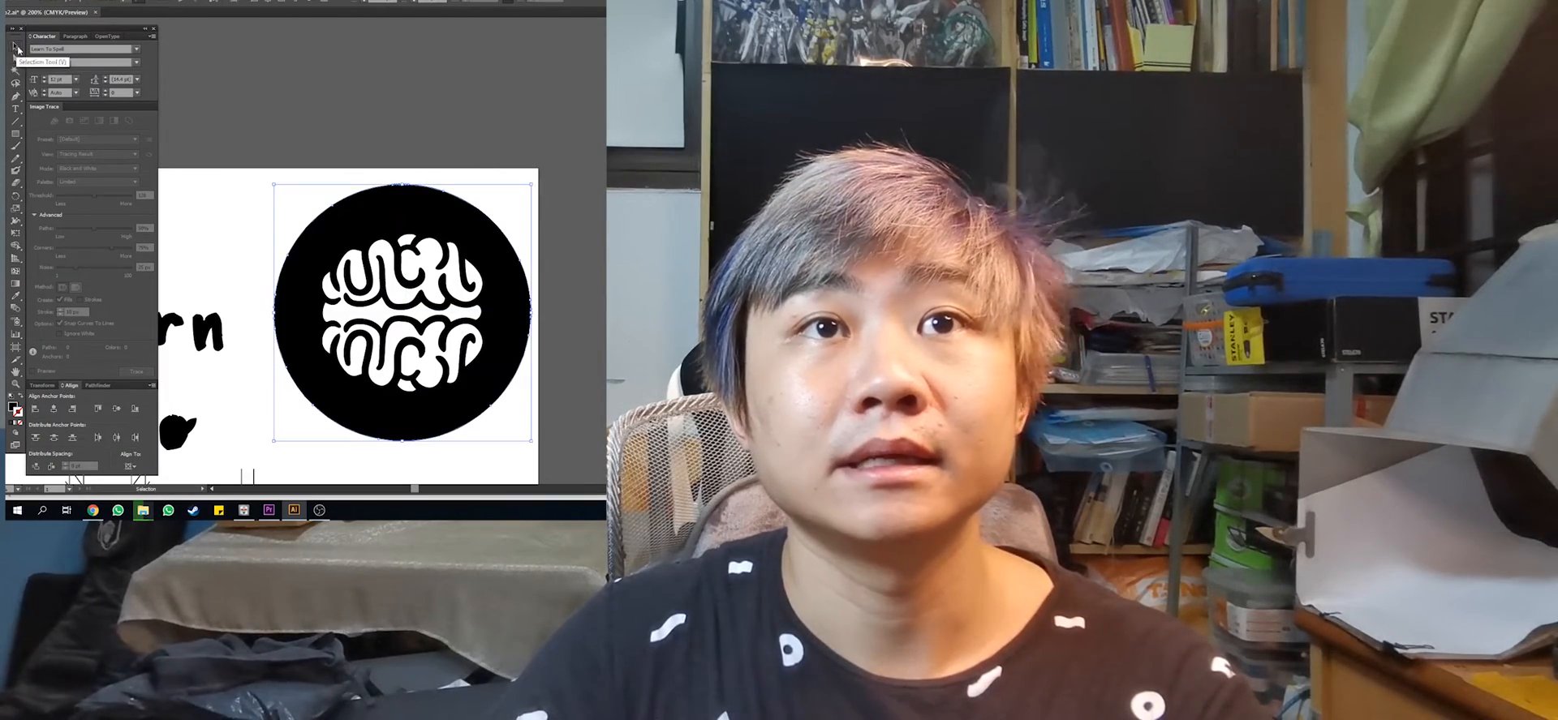
pyautogui.press('v')
pyautogui.moveTo(287, 195); pyautogui.dragTo(297, 206)
pyautogui.click(463, 148)
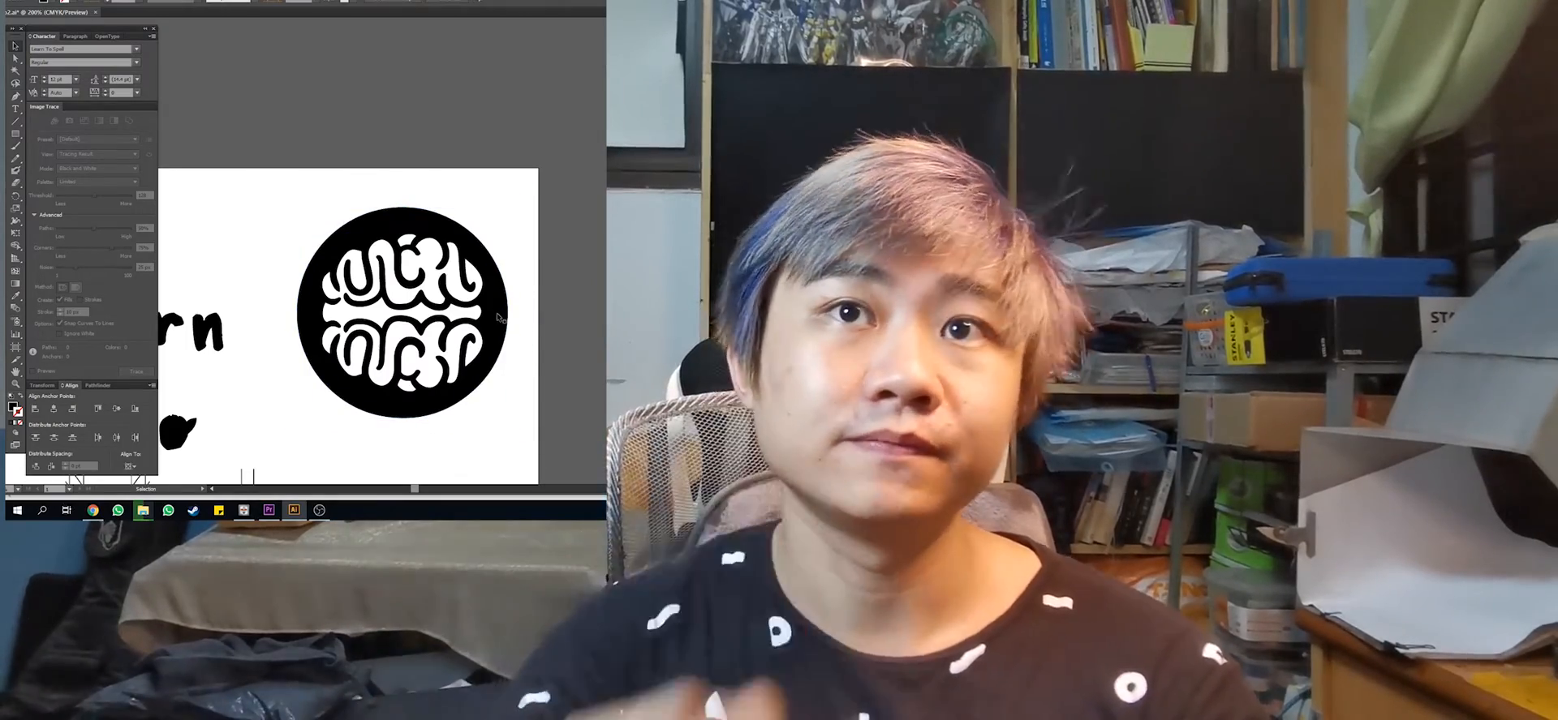
# Select the black brain circle and change its fill colour to bright yellow
pyautogui.click(498, 318)
pyautogui.doubleClick(12, 407)
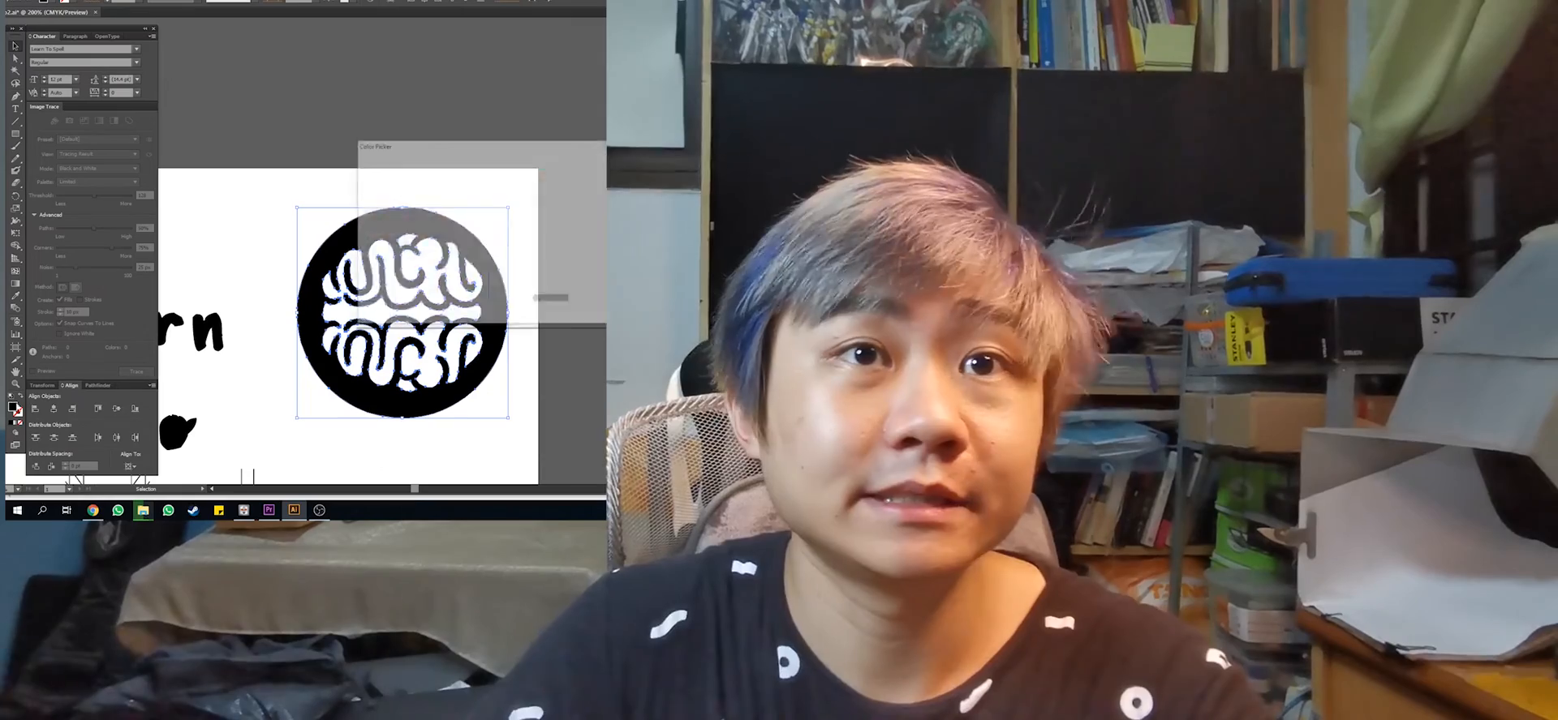
pyautogui.click(509, 283)
pyautogui.moveTo(488, 183); pyautogui.dragTo(499, 178)
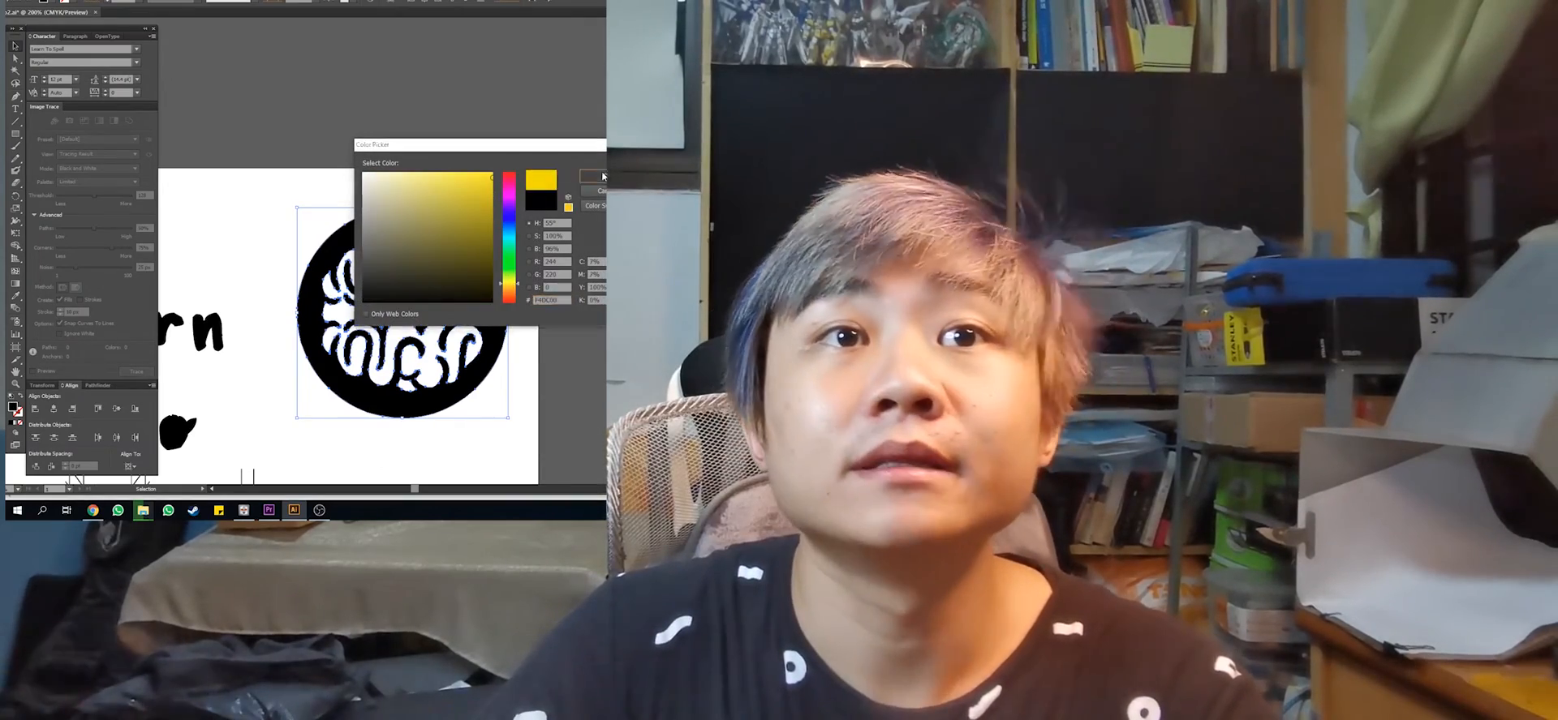
pyautogui.click(593, 176)
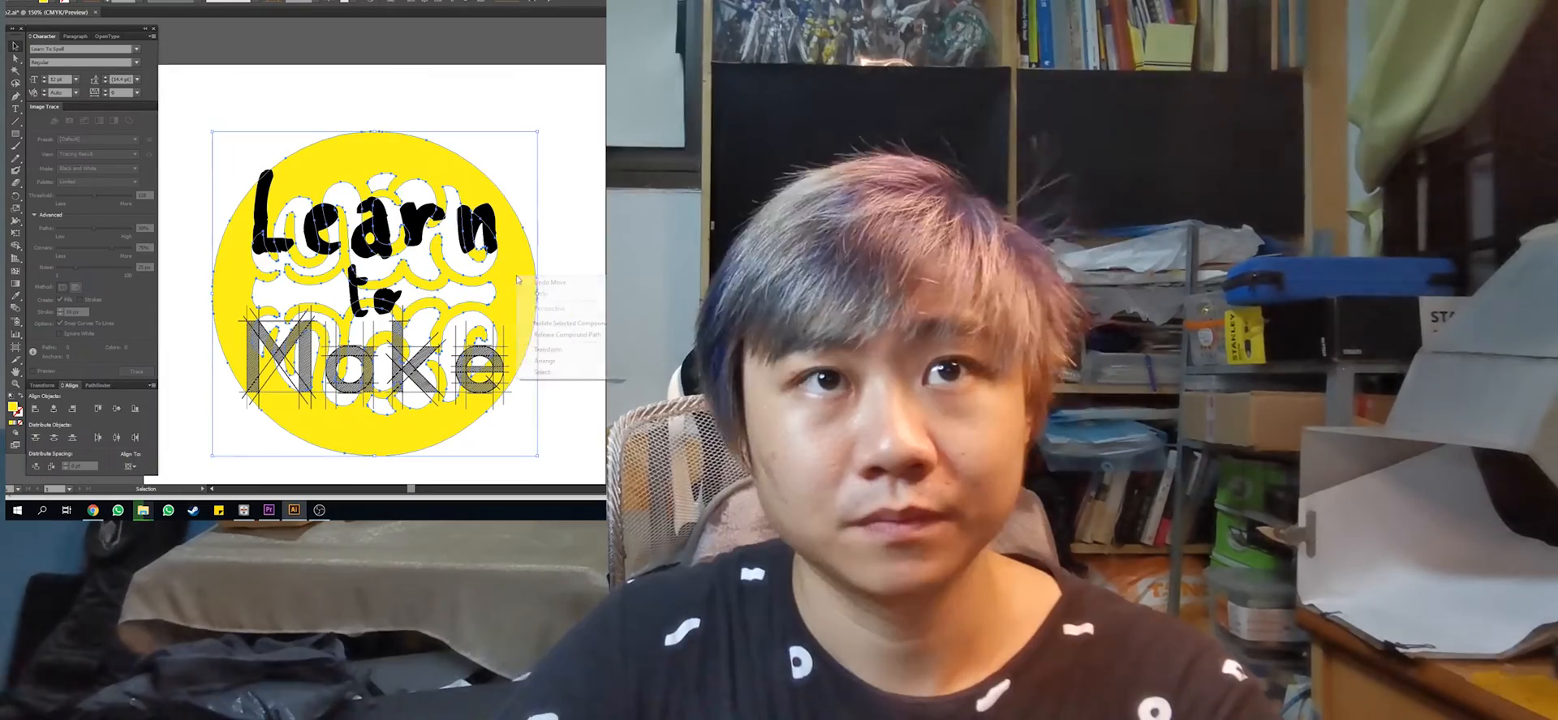
# Duplicate the complete Learn to Make lettering with its yellow brain circle and place the copy beside the artboard
pyautogui.rightClick(517, 278)
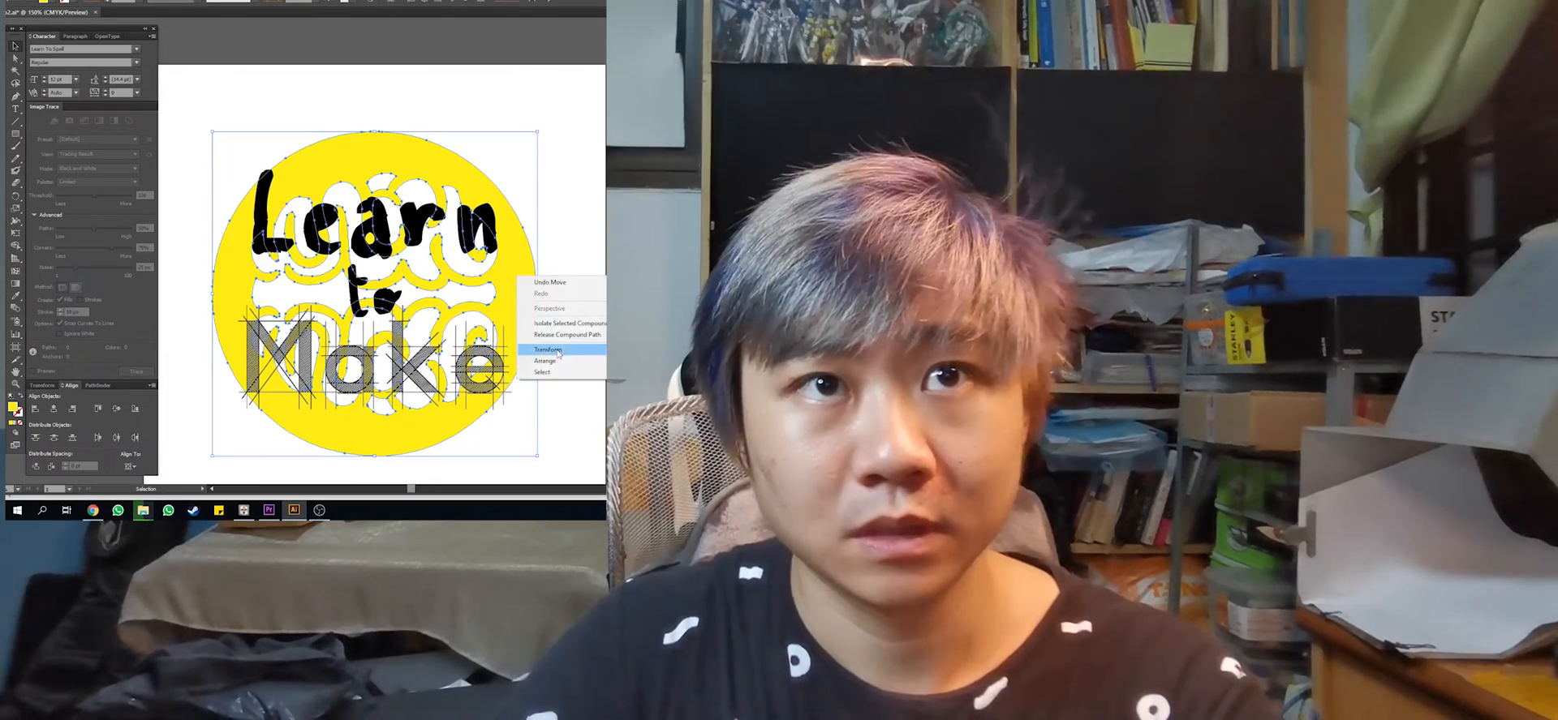
pyautogui.click(560, 351)
pyautogui.click(543, 299)
pyautogui.click(377, 295)
pyautogui.scroll(-4, 304, 448)
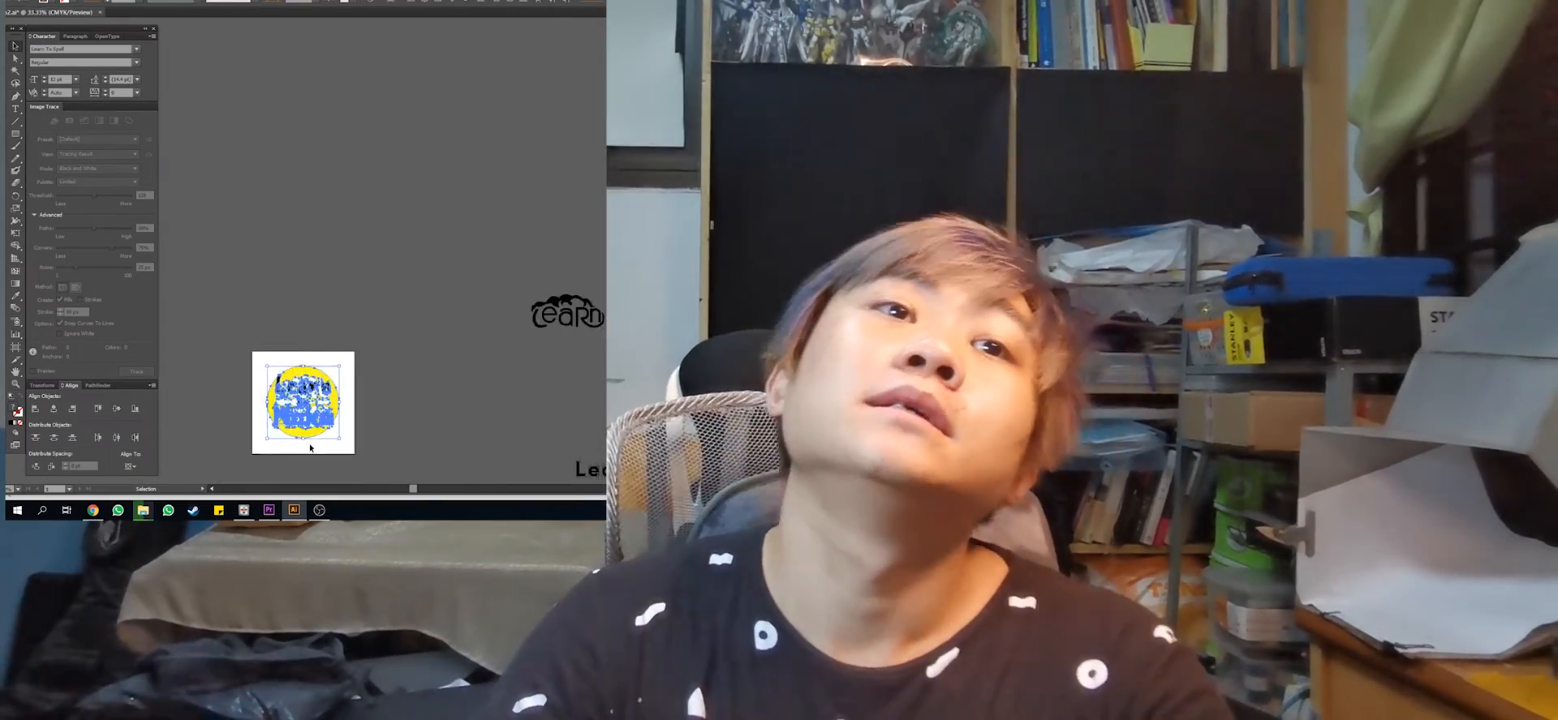
pyautogui.scroll(3, 299, 438)
pyautogui.moveTo(290, 415); pyautogui.dragTo(269, 328)
pyautogui.scroll(-1, 382, 325)
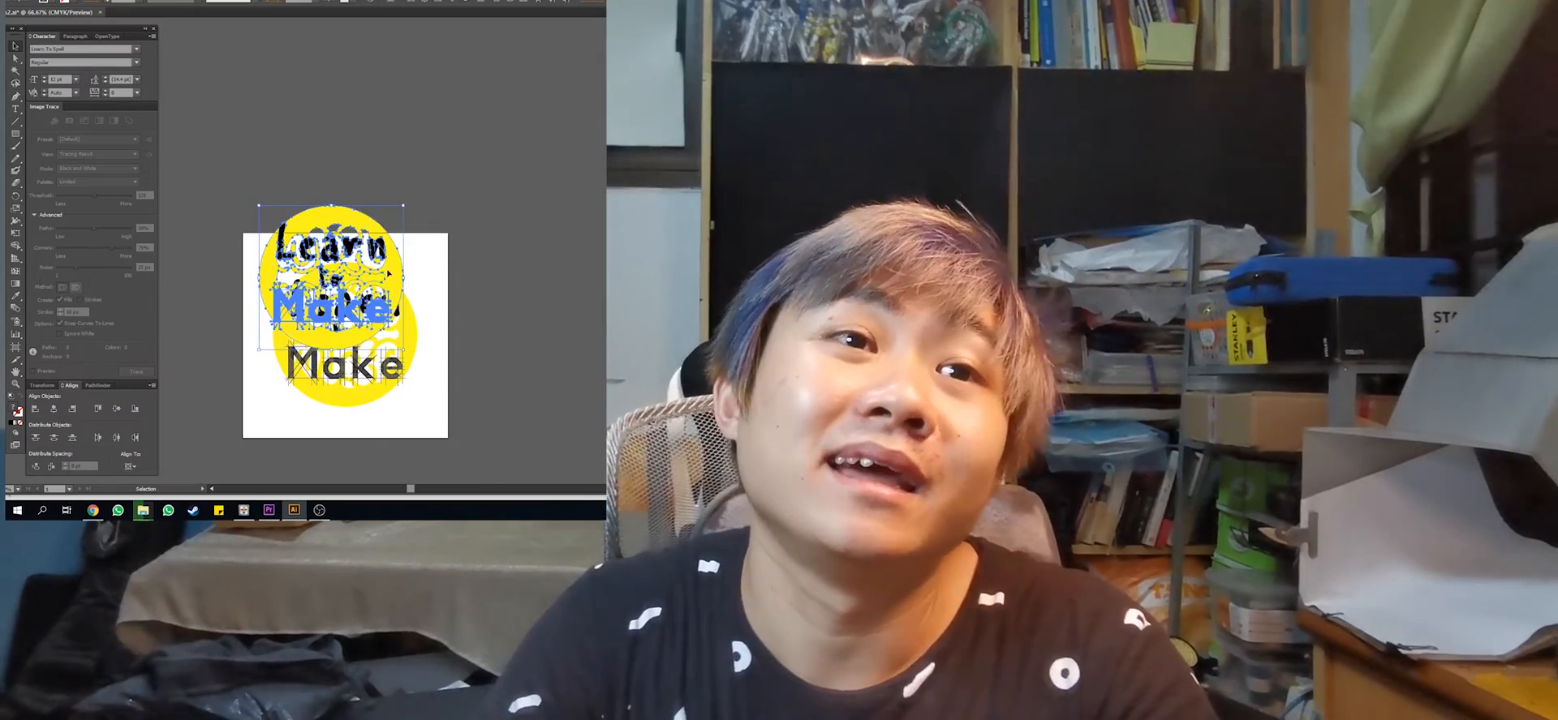
pyautogui.moveTo(387, 274); pyautogui.dragTo(575, 245)
pyautogui.hotkey('ctrl', 'z')
pyautogui.moveTo(383, 276); pyautogui.dragTo(613, 208)
# Select only the yellow brain circle behind the lettering in the design on the artboard
pyautogui.click(318, 393)
pyautogui.click(428, 373)
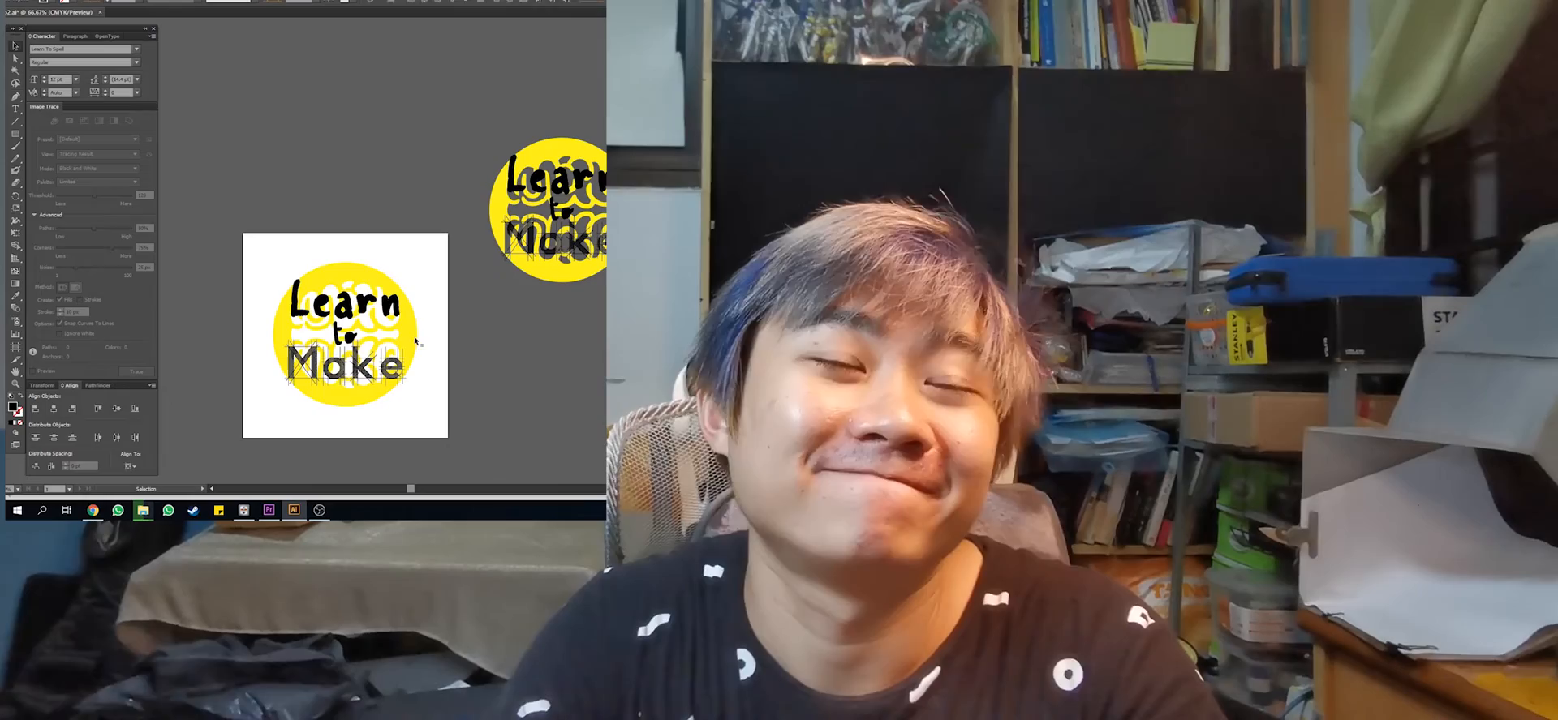
pyautogui.click(410, 353)
pyautogui.click(401, 414)
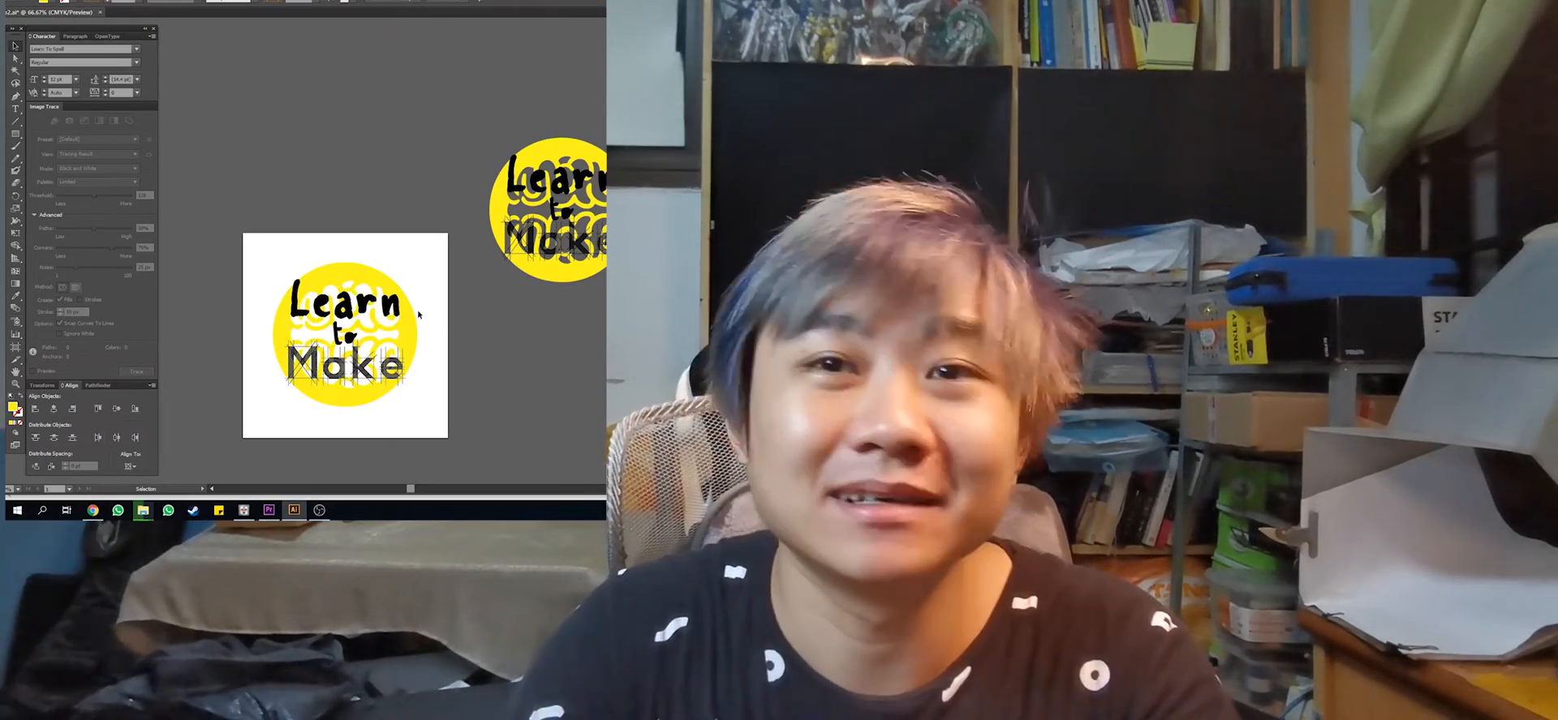
pyautogui.click(412, 347)
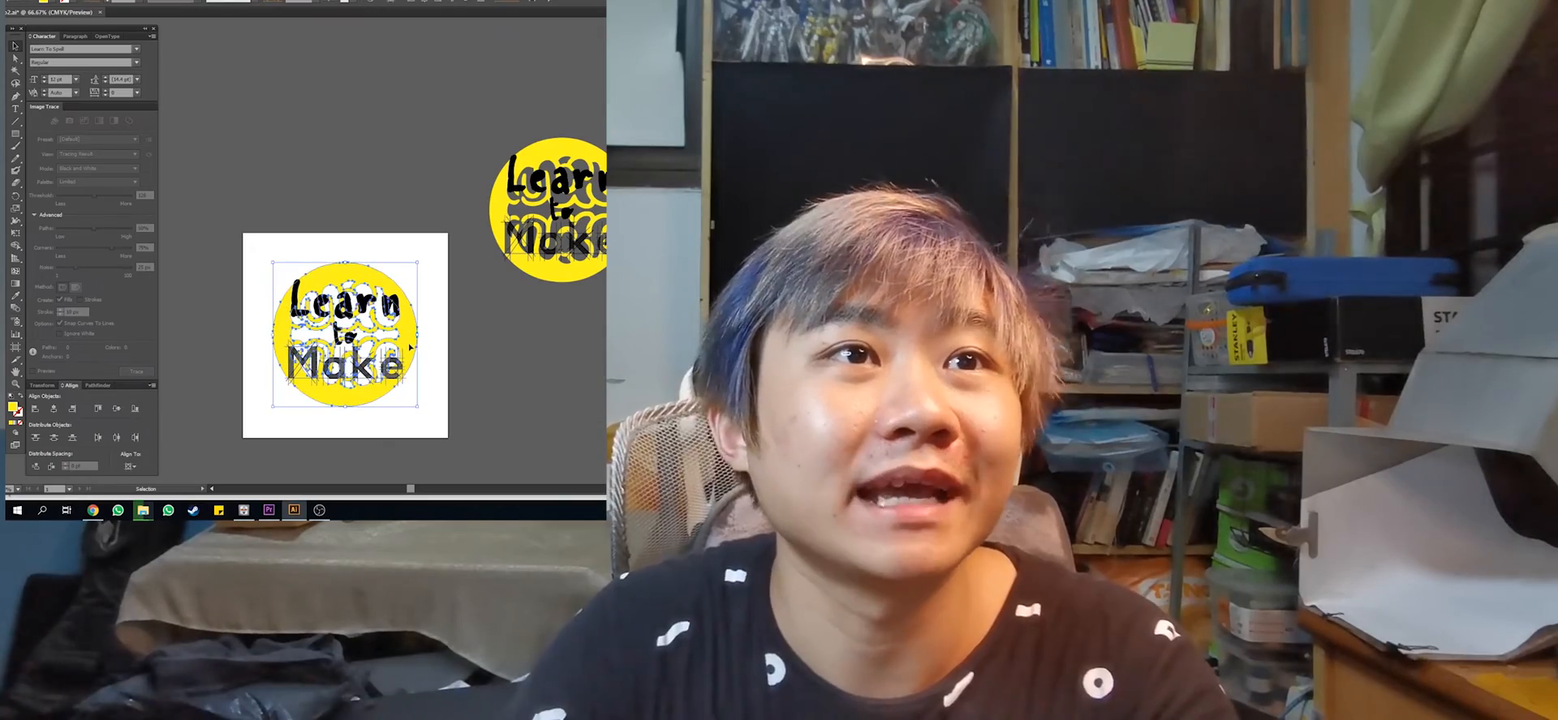